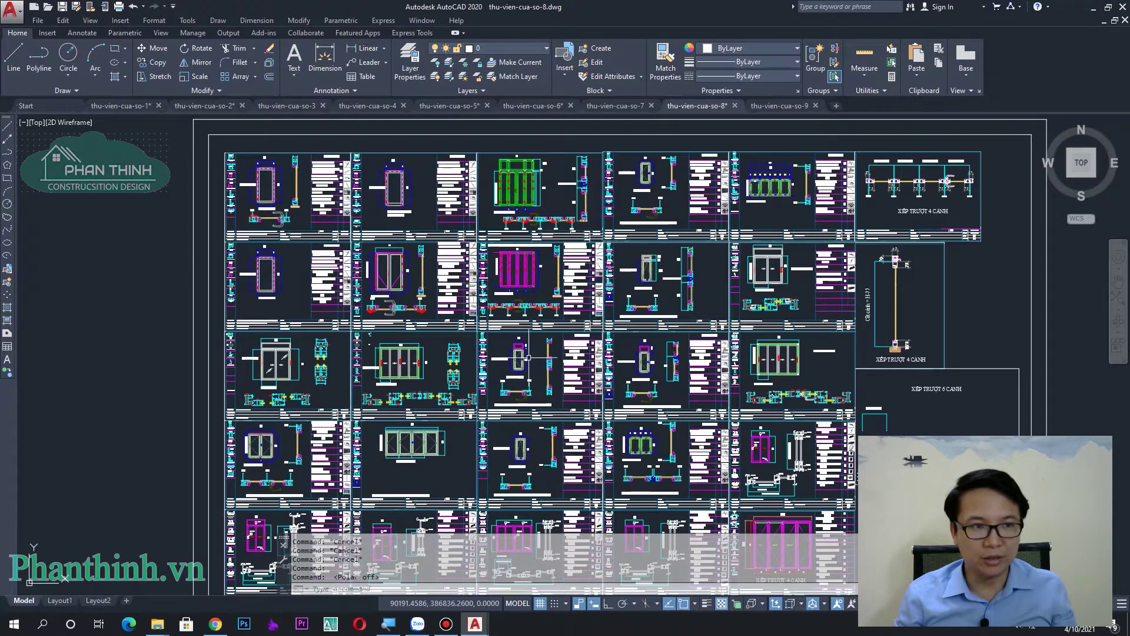
Switch to the thu-vien-cua-so-1 drawing, then bring the folder 26 file listing forward.
{"action": "left_click", "coordinate": [134, 107]}
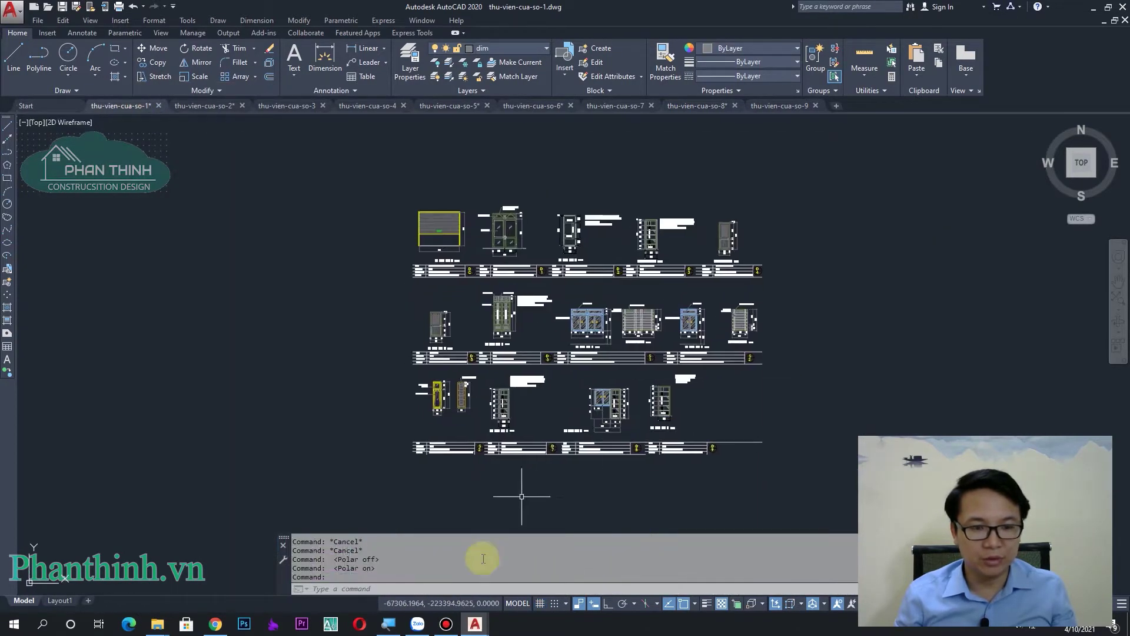
{"action": "mouse_move", "coordinate": [93, 576]}
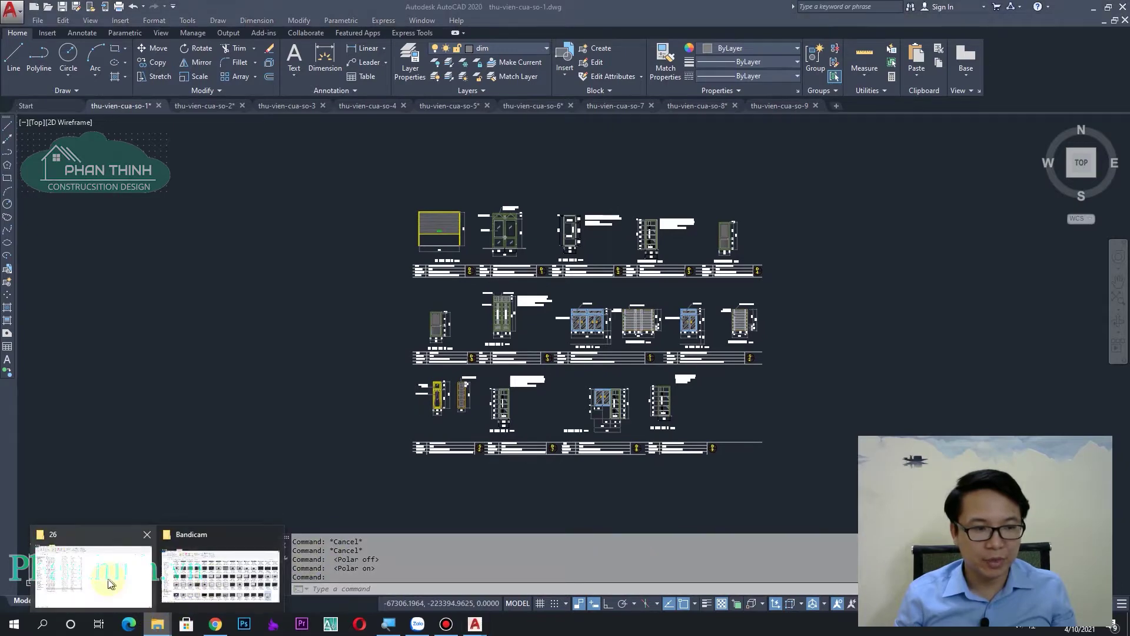
{"action": "left_click", "coordinate": [108, 584]}
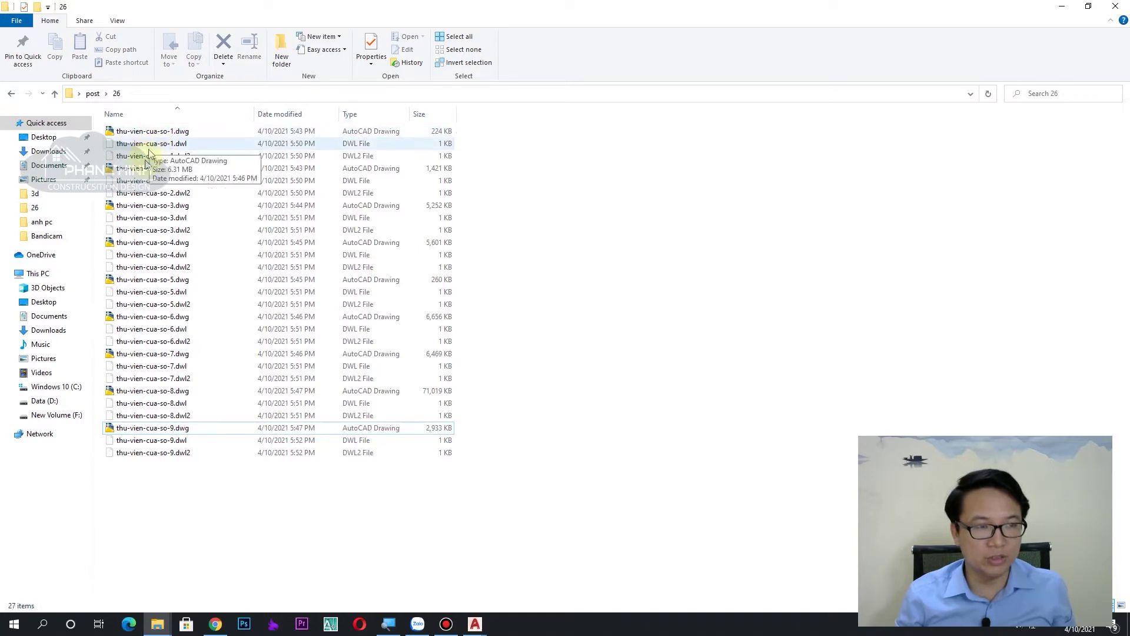
Select each drawing in turn, from thu-vien-cua-so-1.dwg down to thu-vien-cua-so-9.dwg.
{"action": "left_click", "coordinate": [157, 133]}
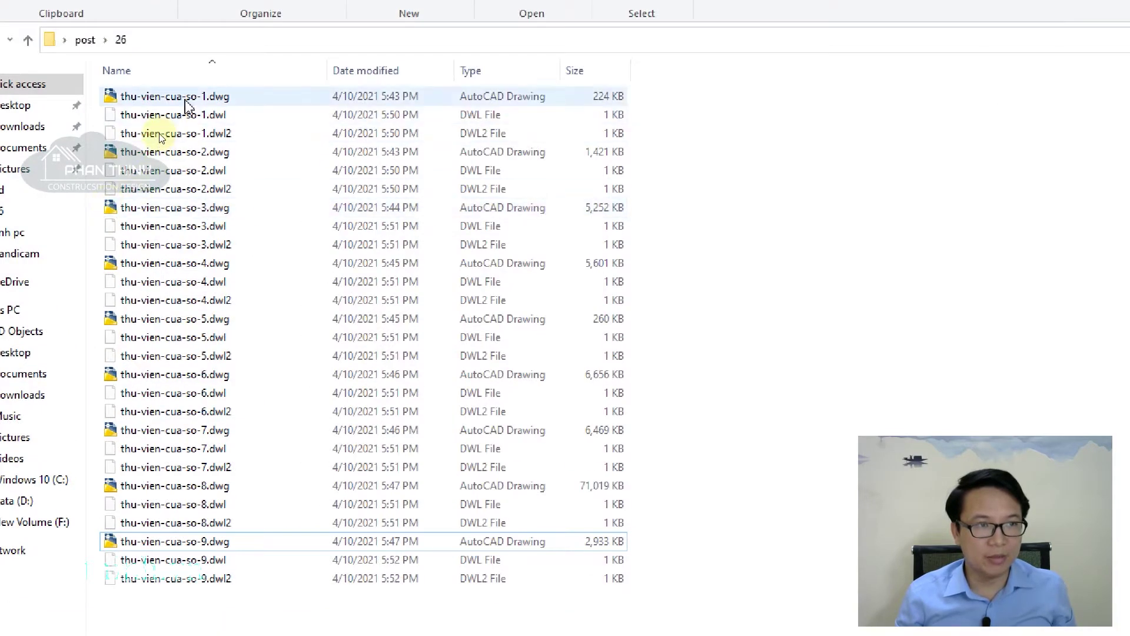
{"action": "left_click", "coordinate": [175, 152]}
{"action": "left_click", "coordinate": [171, 207]}
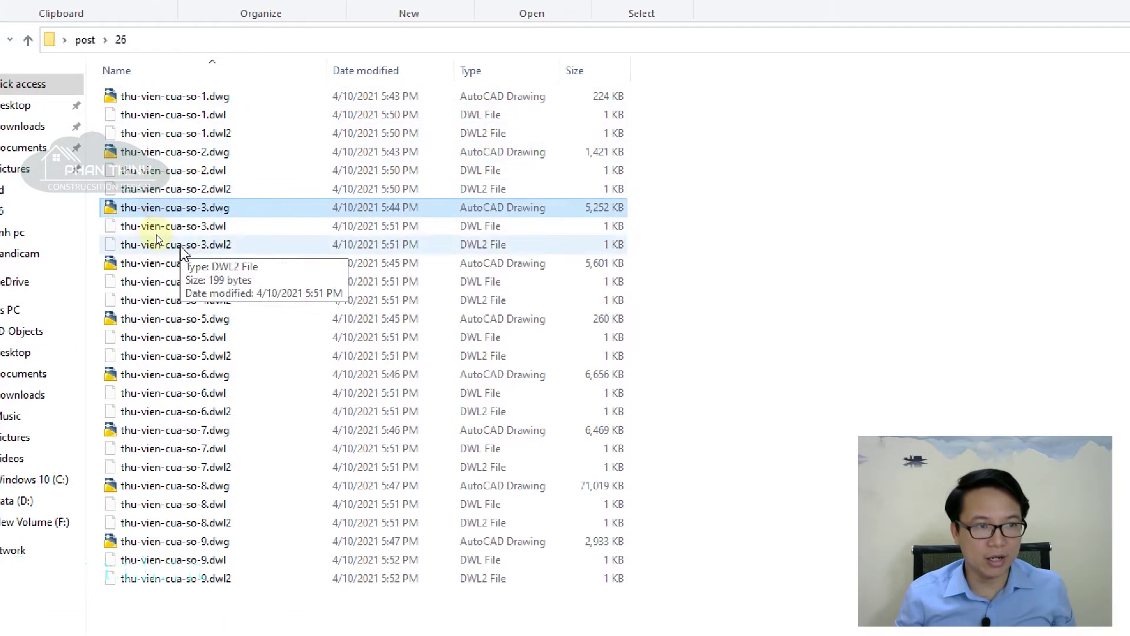
{"action": "left_click", "coordinate": [167, 263]}
{"action": "left_click", "coordinate": [177, 318]}
{"action": "left_click", "coordinate": [186, 374]}
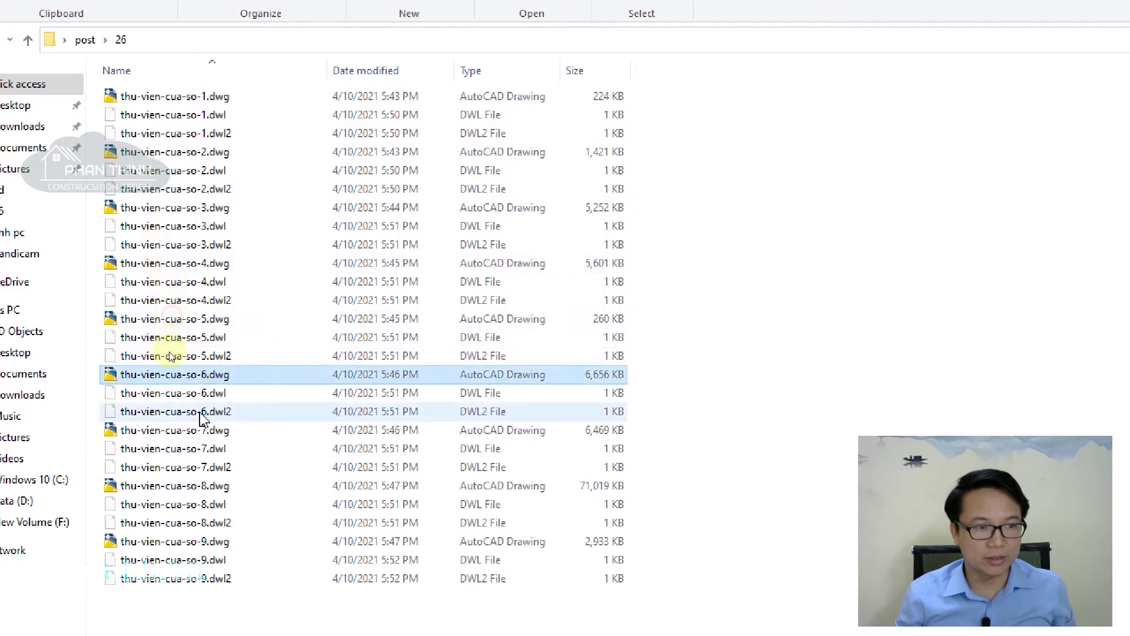
{"action": "left_click", "coordinate": [202, 429]}
{"action": "left_click", "coordinate": [206, 485]}
{"action": "left_click", "coordinate": [209, 540]}
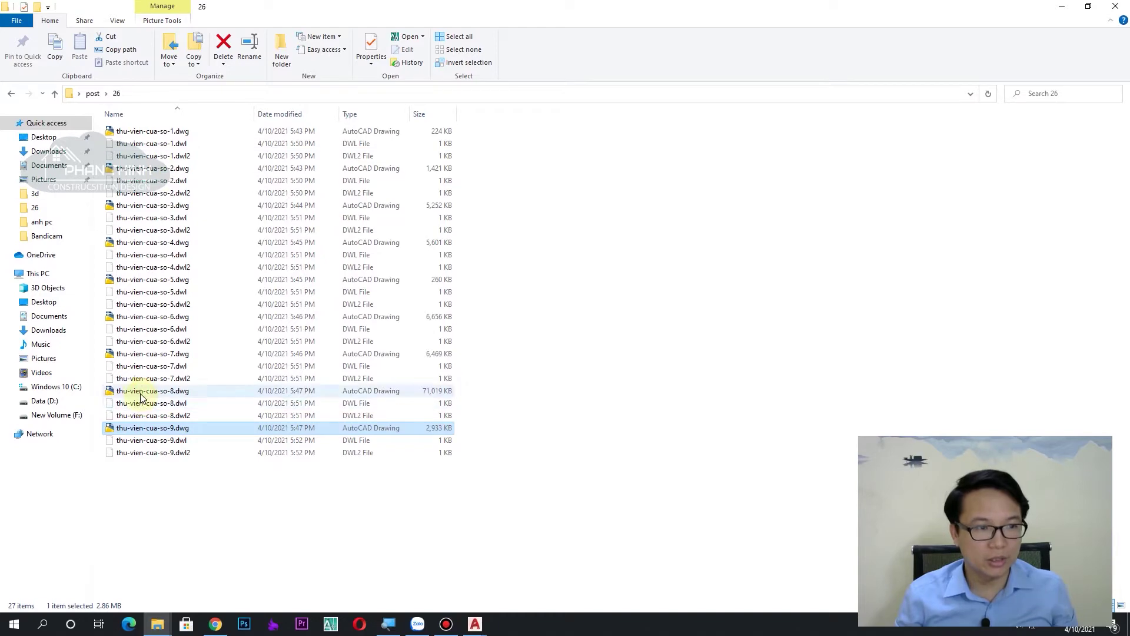
Step back up from thu-vien-cua-so-8.dwg to thu-vien-cua-so-5.dwg, then bring up the Phan Thinh web page.
{"action": "left_click", "coordinate": [150, 391]}
{"action": "left_click", "coordinate": [158, 355]}
{"action": "left_click", "coordinate": [174, 318]}
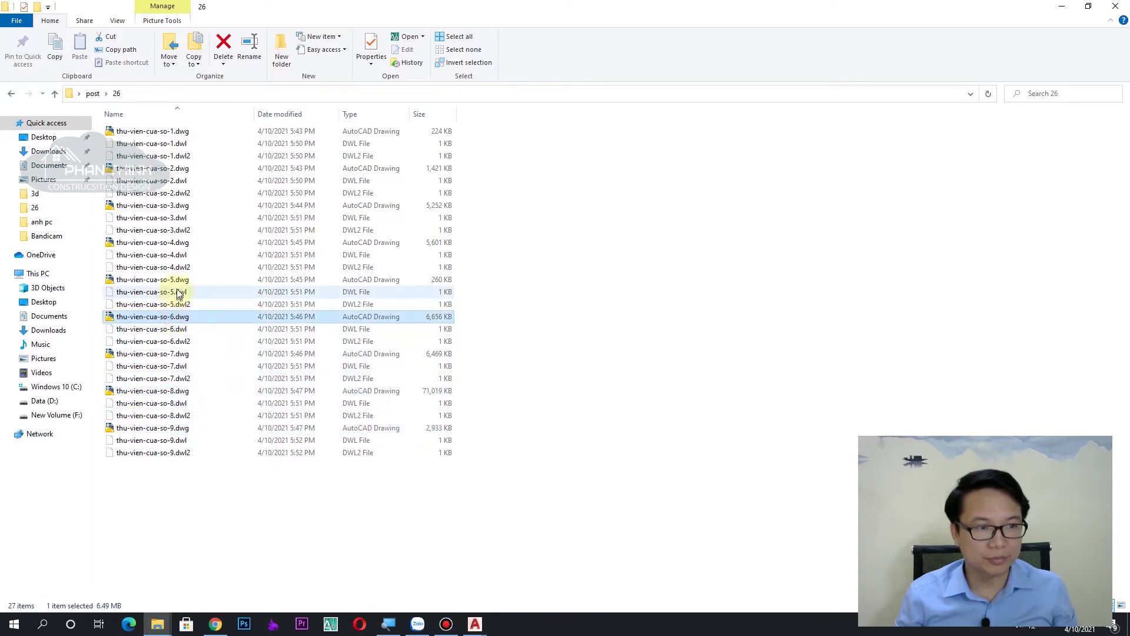
{"action": "left_click", "coordinate": [175, 281]}
{"action": "left_click", "coordinate": [224, 625]}
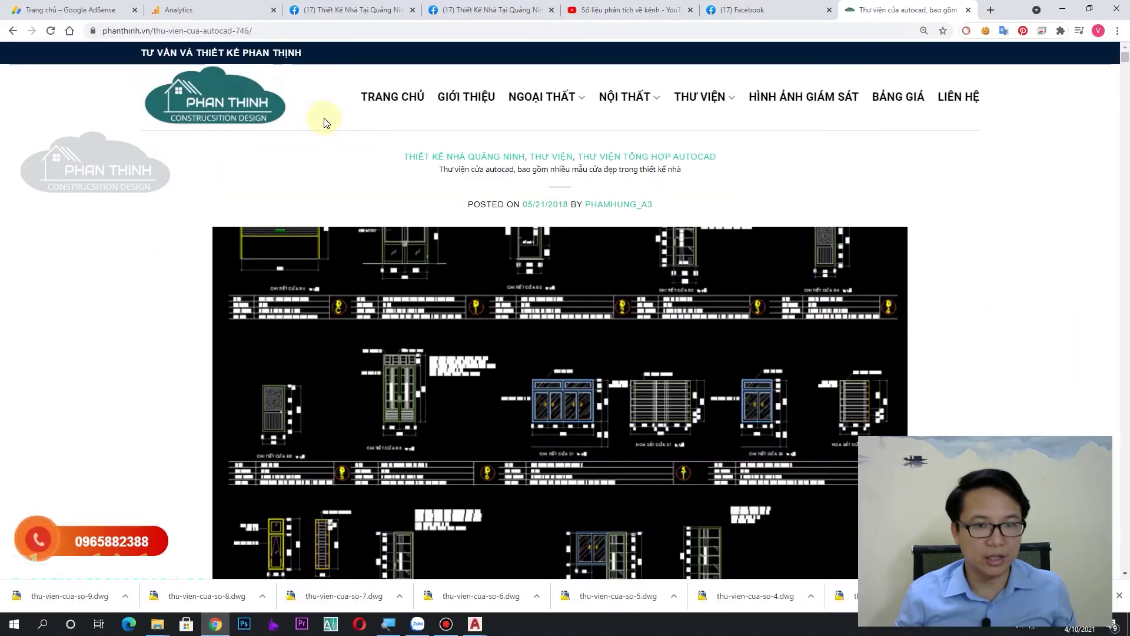
Scroll down through the phanthinh.vn door-library article and back up again.
{"action": "scroll", "coordinate": [435, 188], "scroll_direction": "down", "scroll_amount": 5}
{"action": "scroll", "coordinate": [594, 288], "scroll_direction": "down", "scroll_amount": 3}
{"action": "scroll", "coordinate": [641, 325], "scroll_direction": "down", "scroll_amount": 5}
{"action": "scroll", "coordinate": [639, 327], "scroll_direction": "down", "scroll_amount": 4}
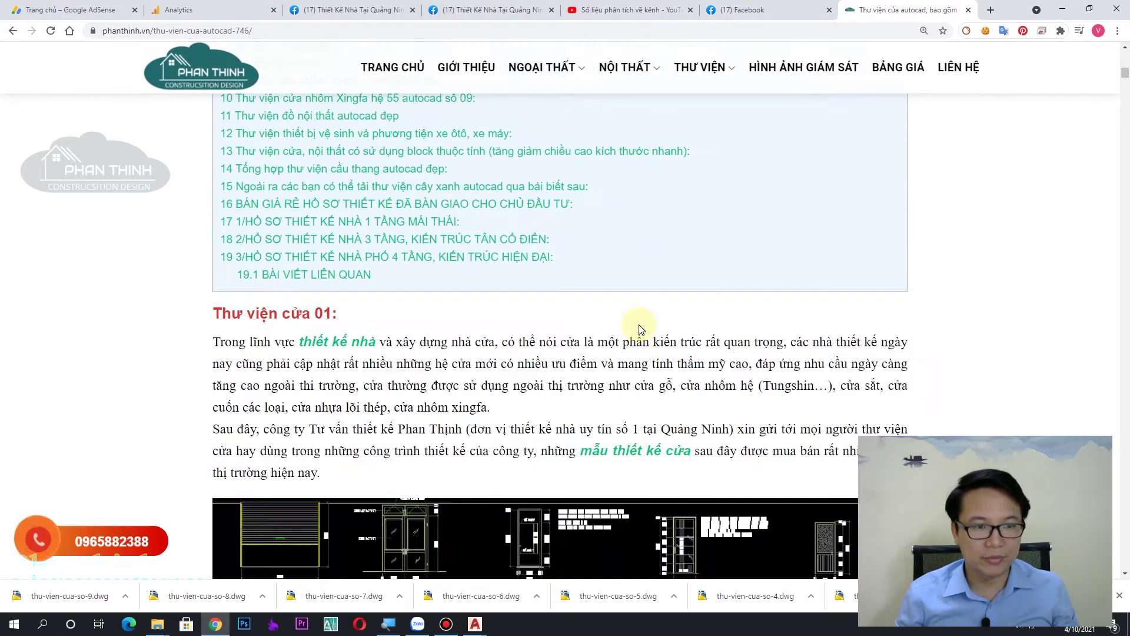
{"action": "scroll", "coordinate": [612, 371], "scroll_direction": "down", "scroll_amount": 6}
{"action": "scroll", "coordinate": [607, 363], "scroll_direction": "down", "scroll_amount": 4}
{"action": "scroll", "coordinate": [606, 365], "scroll_direction": "down", "scroll_amount": 1}
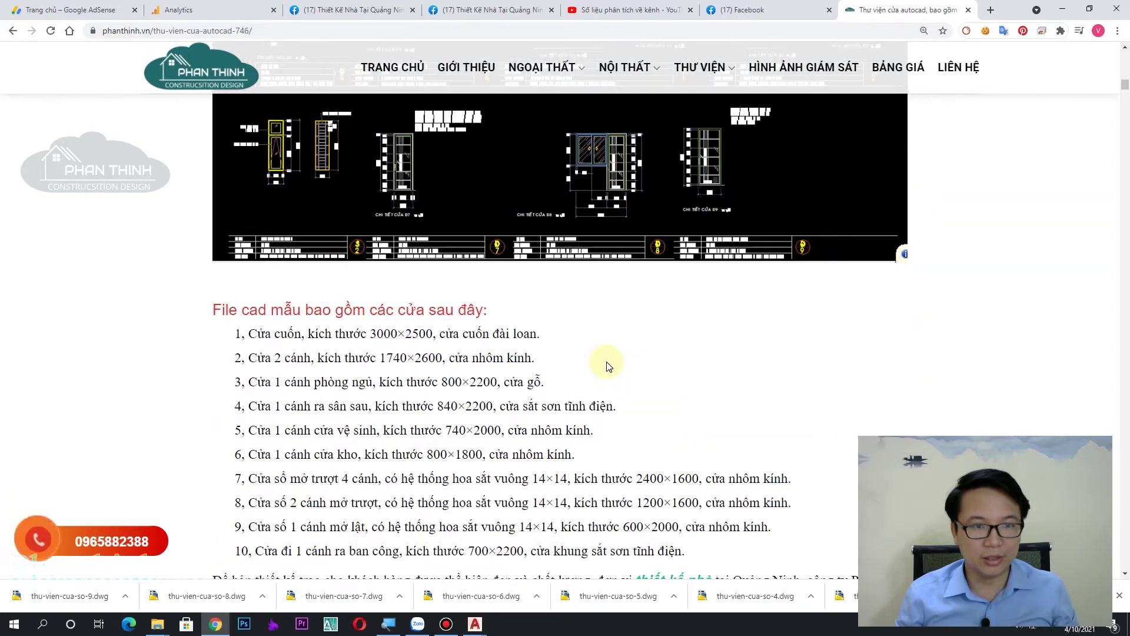
{"action": "scroll", "coordinate": [606, 365], "scroll_direction": "down", "scroll_amount": 5}
{"action": "scroll", "coordinate": [607, 365], "scroll_direction": "down", "scroll_amount": 1}
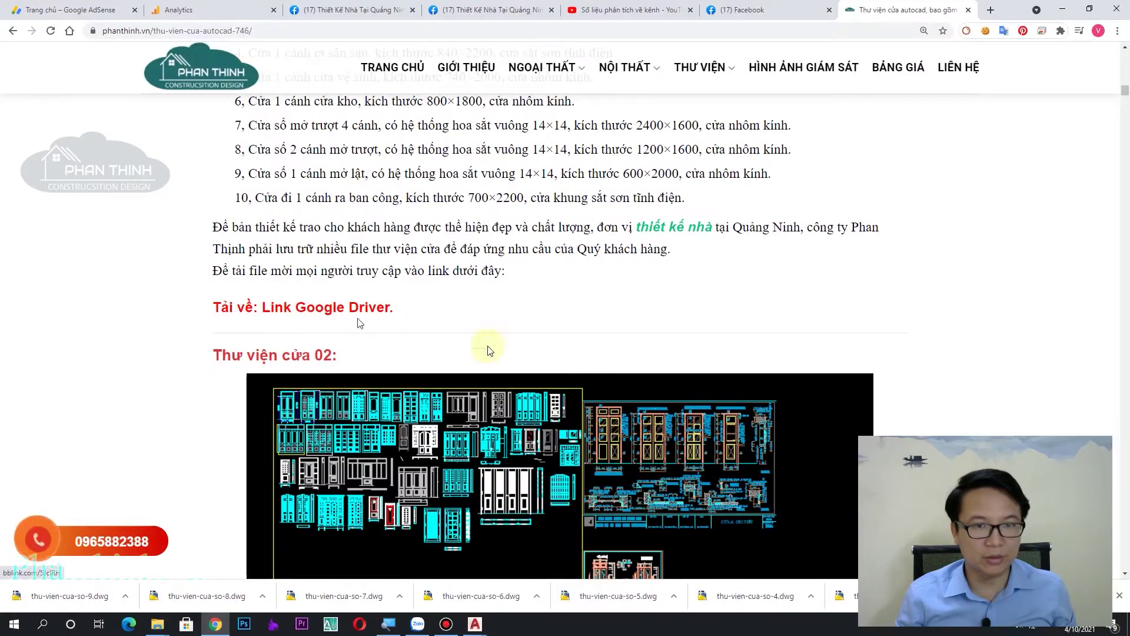
{"action": "scroll", "coordinate": [628, 396], "scroll_direction": "up", "scroll_amount": 6}
{"action": "scroll", "coordinate": [627, 396], "scroll_direction": "up", "scroll_amount": 5}
{"action": "scroll", "coordinate": [623, 398], "scroll_direction": "up", "scroll_amount": 4}
{"action": "scroll", "coordinate": [624, 399], "scroll_direction": "up", "scroll_amount": 1}
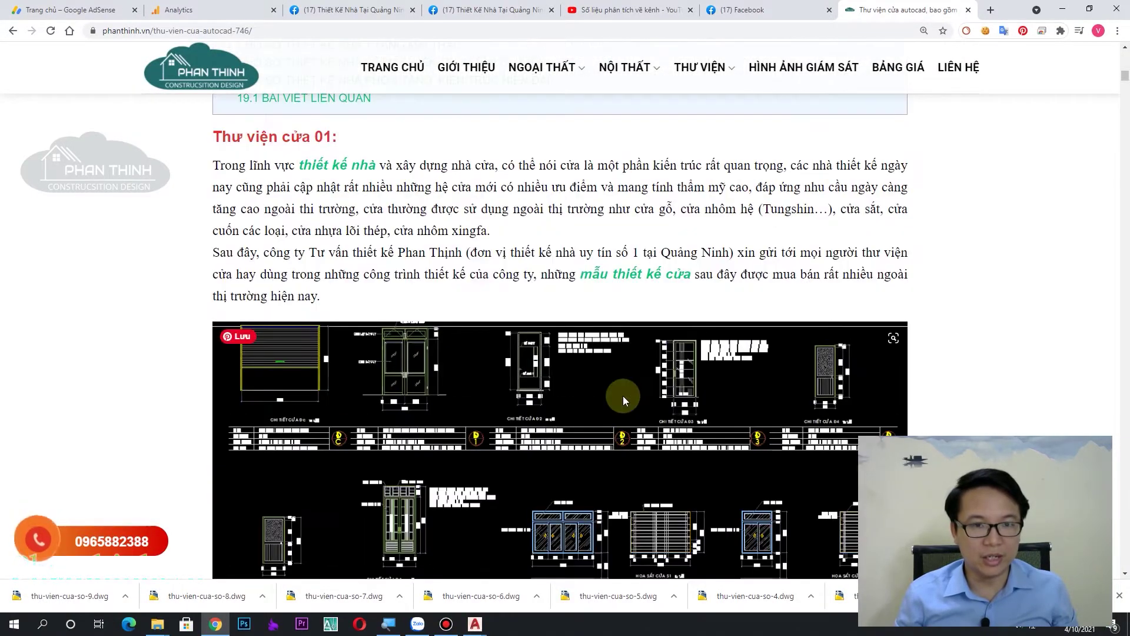
{"action": "scroll", "coordinate": [623, 396], "scroll_direction": "up", "scroll_amount": 5}
{"action": "scroll", "coordinate": [623, 395], "scroll_direction": "up", "scroll_amount": 3}
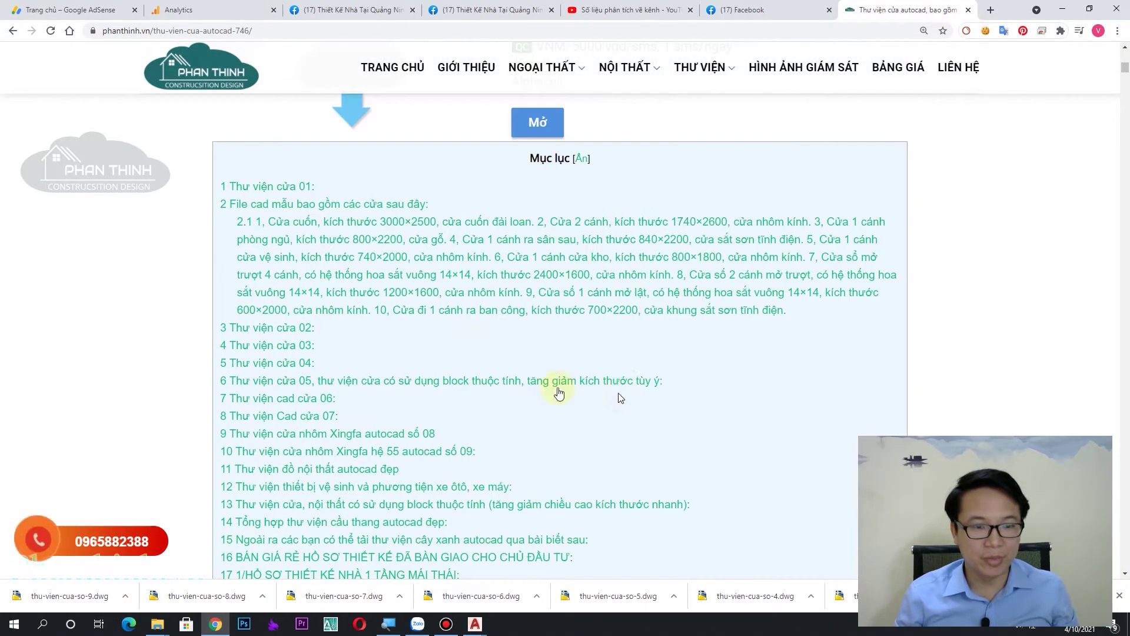
Return to the thu-vien-cua-so-1 drawing in AutoCAD, zooming and panning onto the door sheet.
{"action": "left_click", "coordinate": [83, 587]}
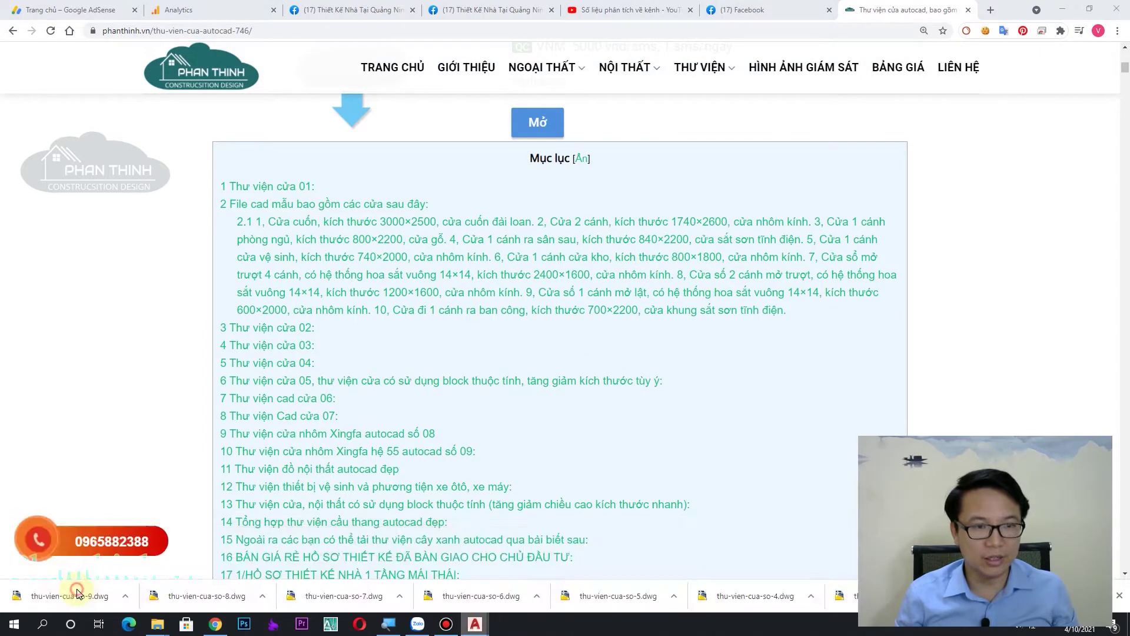
{"action": "scroll", "coordinate": [726, 404], "scroll_direction": "up", "scroll_amount": 1}
{"action": "scroll", "coordinate": [681, 417], "scroll_direction": "up", "scroll_amount": 2}
{"action": "middle_click_drag", "start_coordinate": [501, 445], "coordinate": [600, 450]}
{"action": "middle_click_drag", "start_coordinate": [755, 400], "coordinate": [735, 400]}
{"action": "mouse_move", "coordinate": [552, 312]}
{"action": "middle_mouse_down"}
{"action": "mouse_move", "coordinate": [546, 368]}
{"action": "mouse_move", "coordinate": [520, 359]}
{"action": "middle_mouse_up"}
{"action": "scroll", "coordinate": [586, 363], "scroll_direction": "up", "scroll_amount": 2}
{"action": "scroll", "coordinate": [586, 364], "scroll_direction": "down", "scroll_amount": 2}
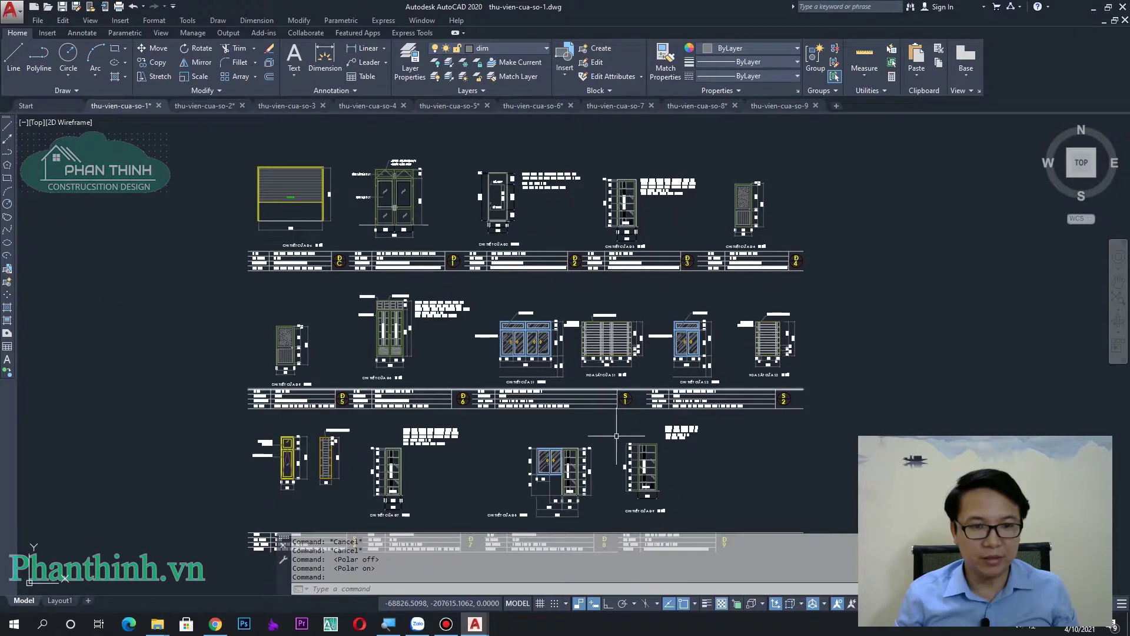
{"action": "middle_click_drag", "start_coordinate": [665, 486], "coordinate": [673, 445]}
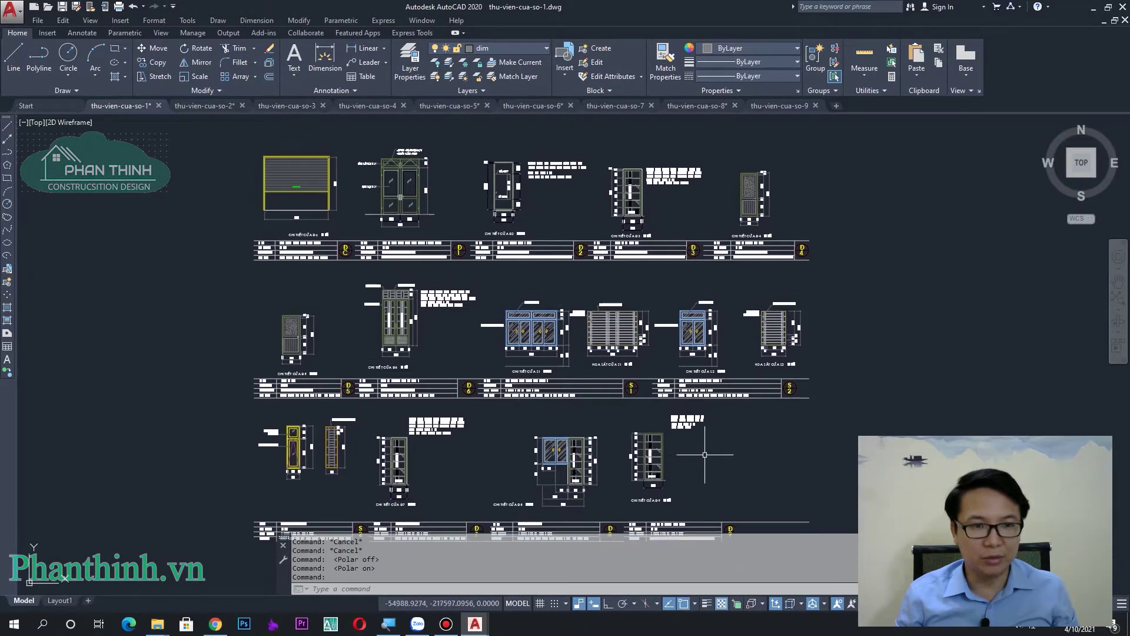
{"action": "middle_click_drag", "start_coordinate": [507, 430], "coordinate": [511, 434]}
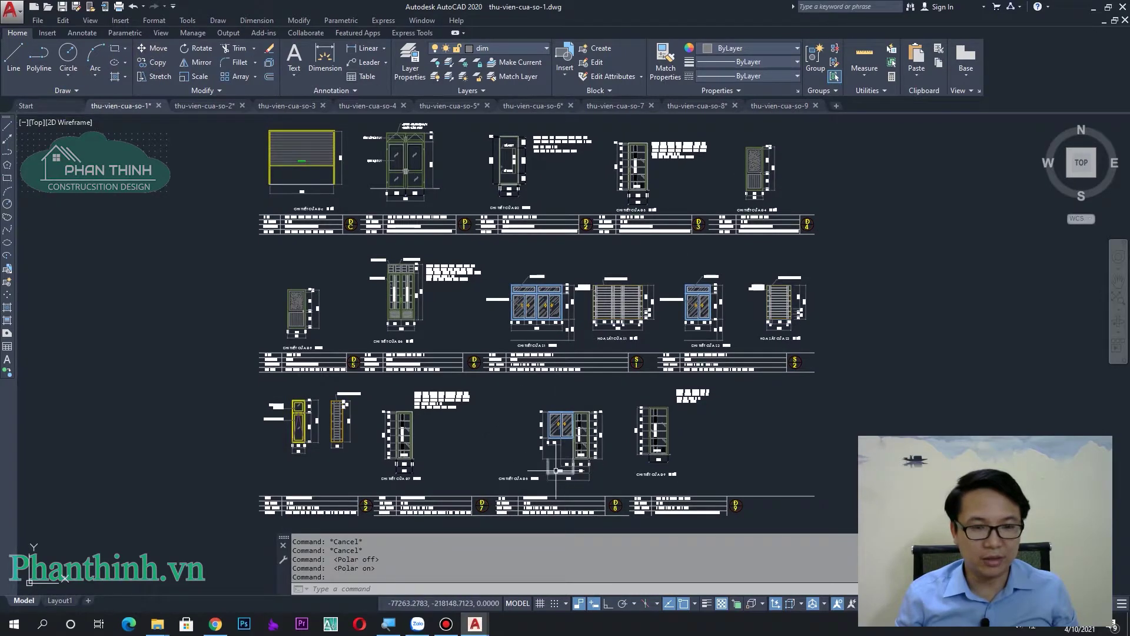
{"action": "middle_click_drag", "start_coordinate": [516, 411], "coordinate": [522, 490]}
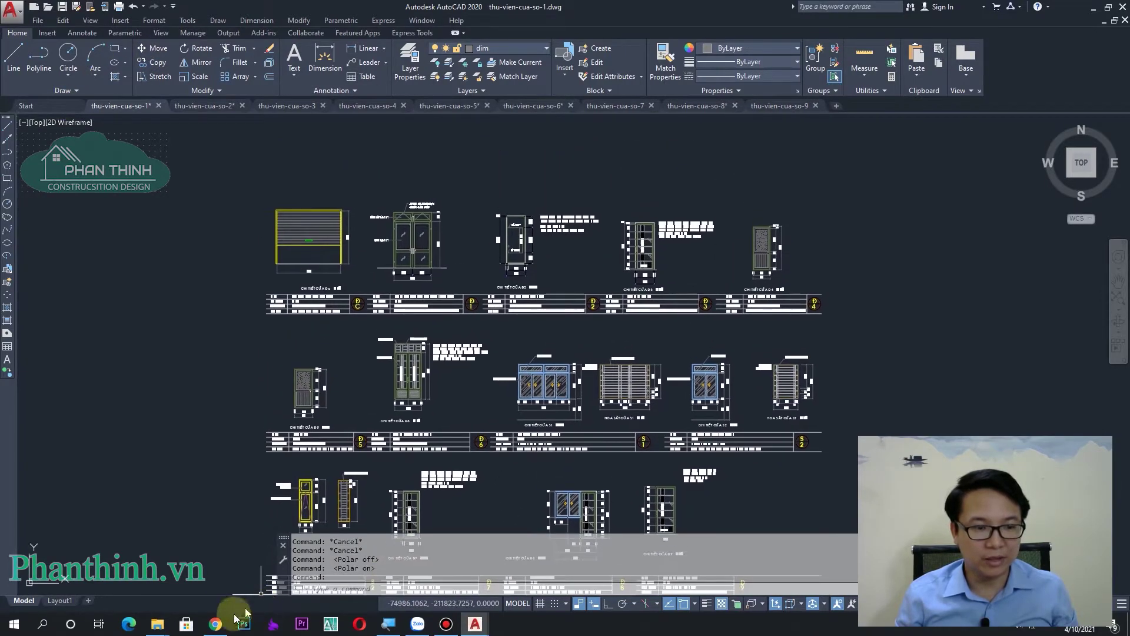
{"action": "mouse_move", "coordinate": [214, 624]}
{"action": "left_click", "coordinate": [217, 570]}
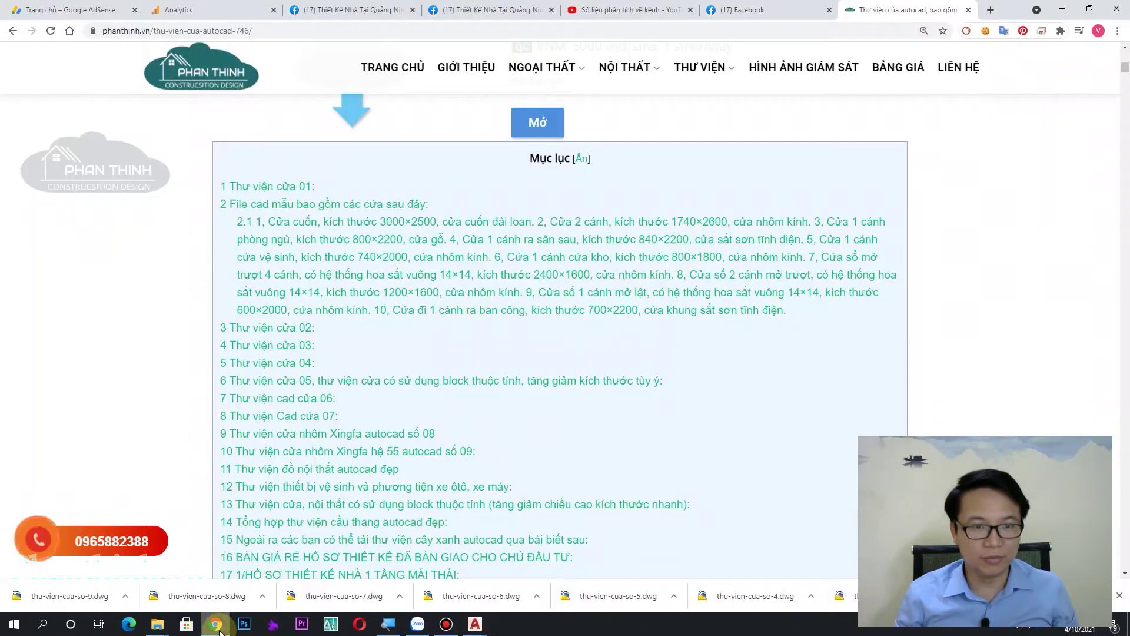
{"action": "scroll", "coordinate": [546, 399], "scroll_direction": "down", "scroll_amount": 6}
{"action": "scroll", "coordinate": [553, 391], "scroll_direction": "down", "scroll_amount": 6}
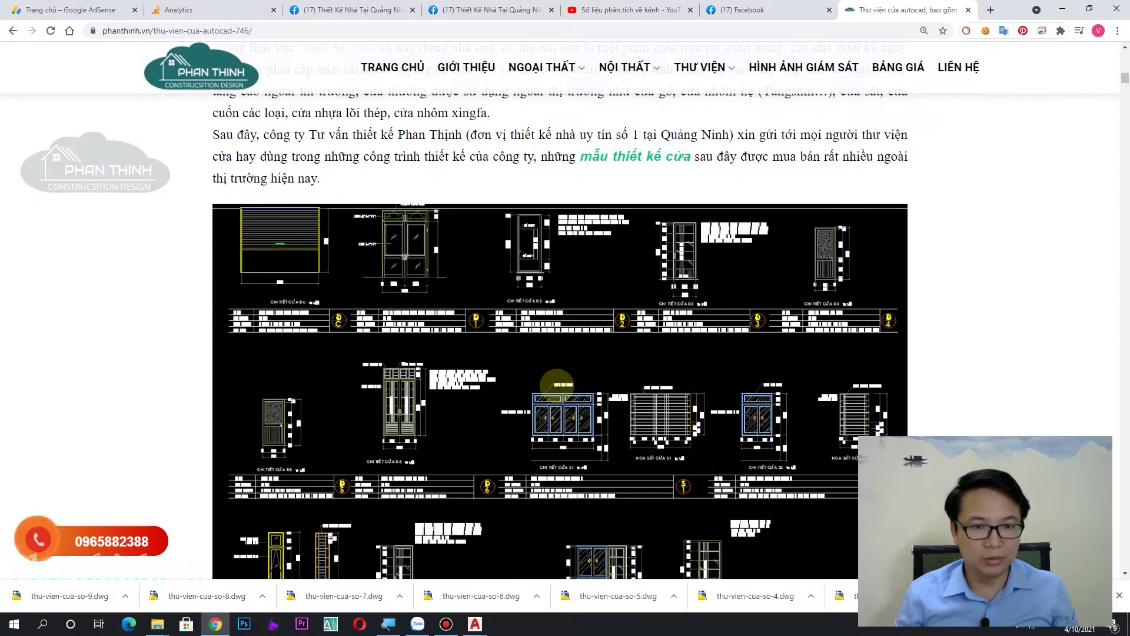
{"action": "scroll", "coordinate": [555, 387], "scroll_direction": "down", "scroll_amount": 3}
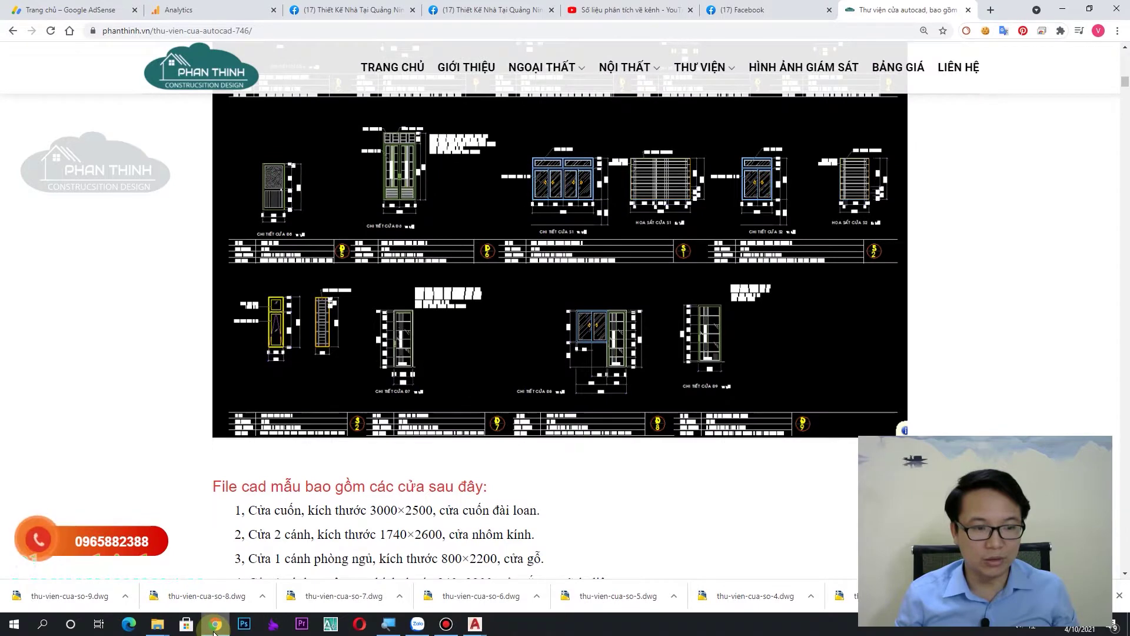
{"action": "key", "text": "alt+Tab"}
{"action": "mouse_move", "coordinate": [487, 430]}
{"action": "middle_mouse_down"}
{"action": "mouse_move", "coordinate": [550, 399]}
{"action": "mouse_move", "coordinate": [519, 342]}
{"action": "middle_mouse_up"}
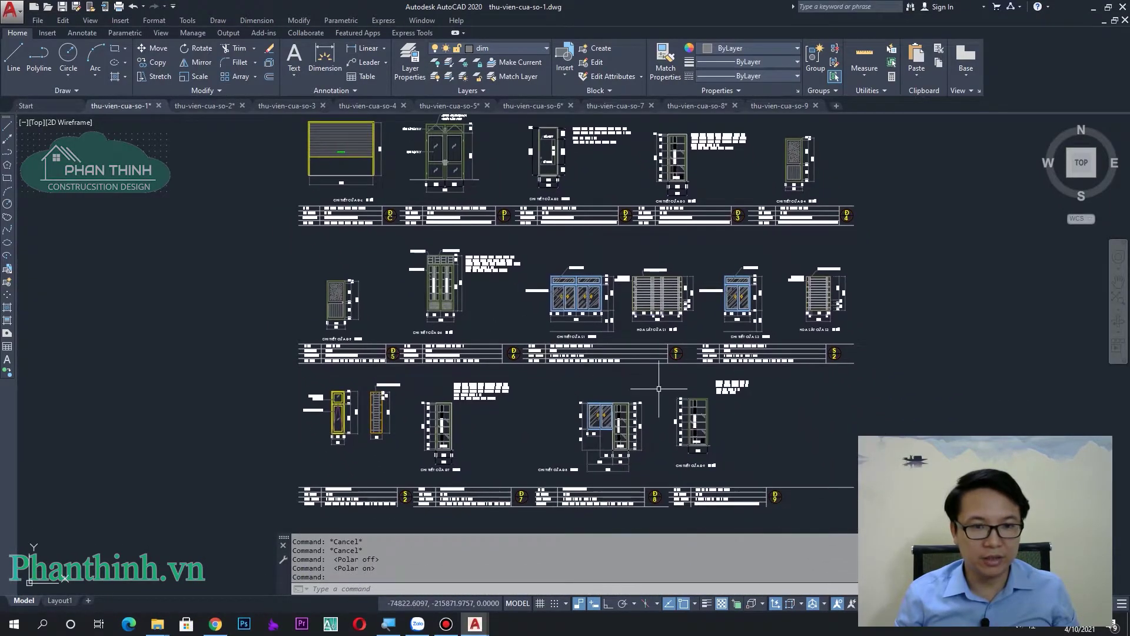
Pan and zoom around the thu-vien-cua-so-1 door sheet to reveal another table row.
{"action": "middle_click_drag", "start_coordinate": [658, 390], "coordinate": [654, 434]}
{"action": "middle_click_drag", "start_coordinate": [384, 393], "coordinate": [379, 328]}
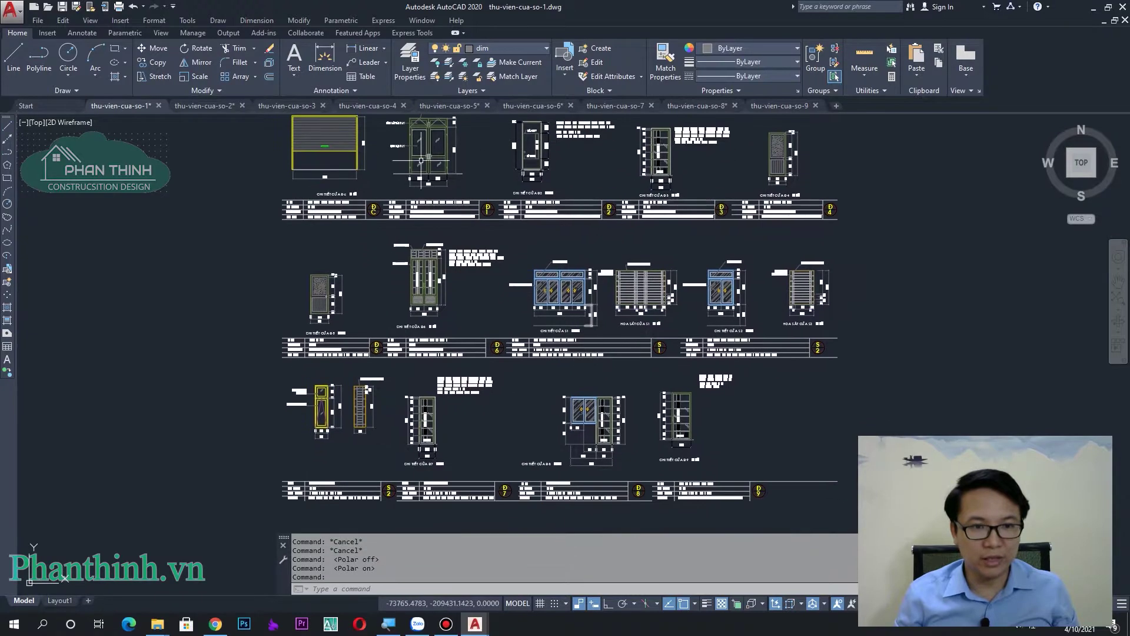
{"action": "scroll", "coordinate": [457, 227], "scroll_direction": "up", "scroll_amount": 2}
{"action": "scroll", "coordinate": [457, 227], "scroll_direction": "up", "scroll_amount": 2}
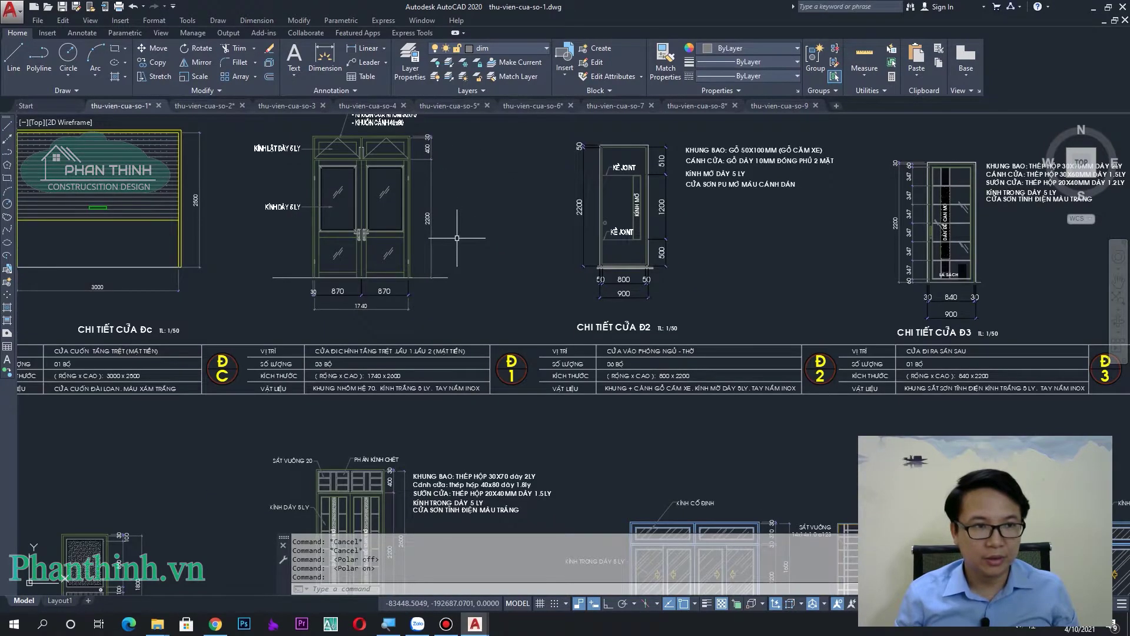
{"action": "scroll", "coordinate": [457, 236], "scroll_direction": "down", "scroll_amount": 2}
Zoom onto the magenta-framed door detail sheets in thu-vien-cua-so-2, then move on to thu-vien-cua-so-3.
{"action": "left_click", "coordinate": [202, 110]}
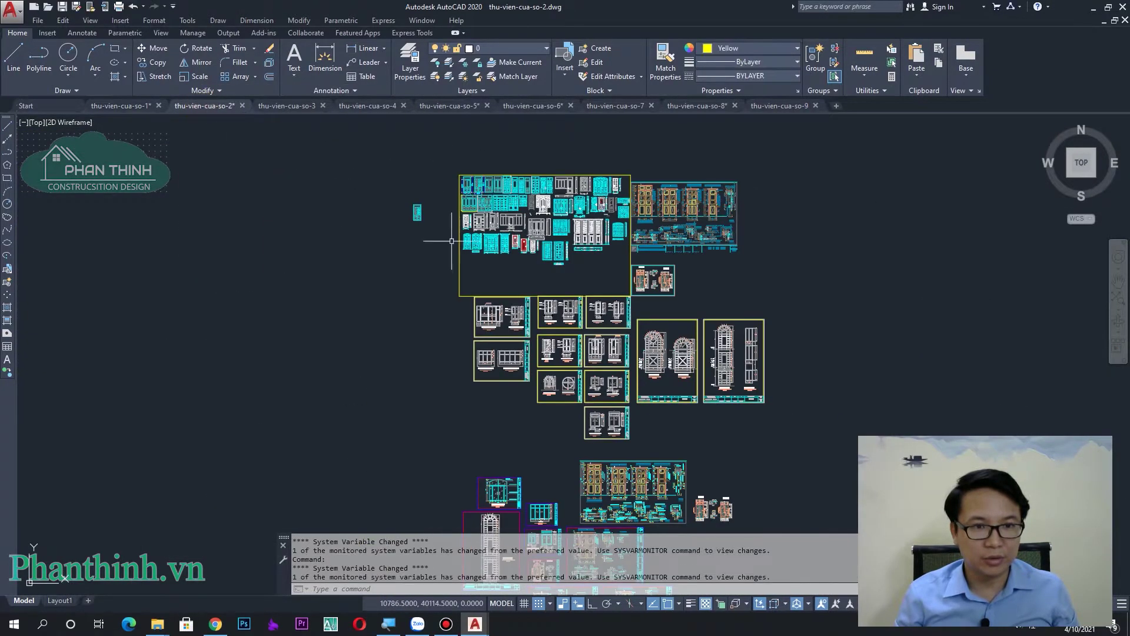
{"action": "middle_click_drag", "start_coordinate": [650, 311], "coordinate": [526, 393]}
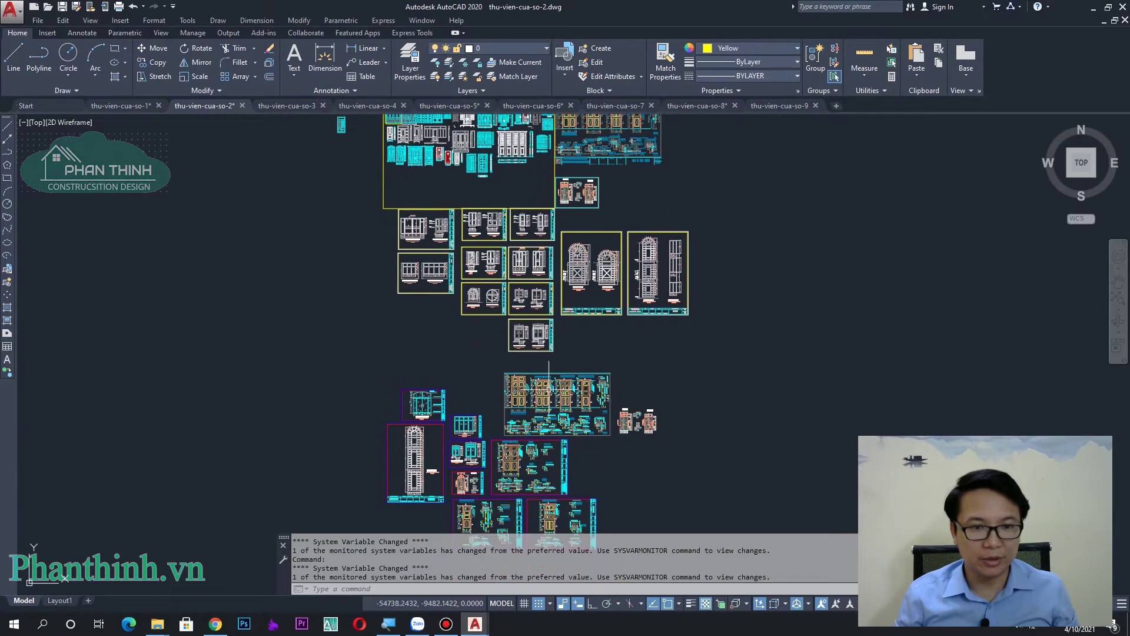
{"action": "scroll", "coordinate": [448, 247], "scroll_direction": "down", "scroll_amount": 2}
{"action": "scroll", "coordinate": [426, 271], "scroll_direction": "up", "scroll_amount": 3}
{"action": "scroll", "coordinate": [427, 271], "scroll_direction": "up", "scroll_amount": 4}
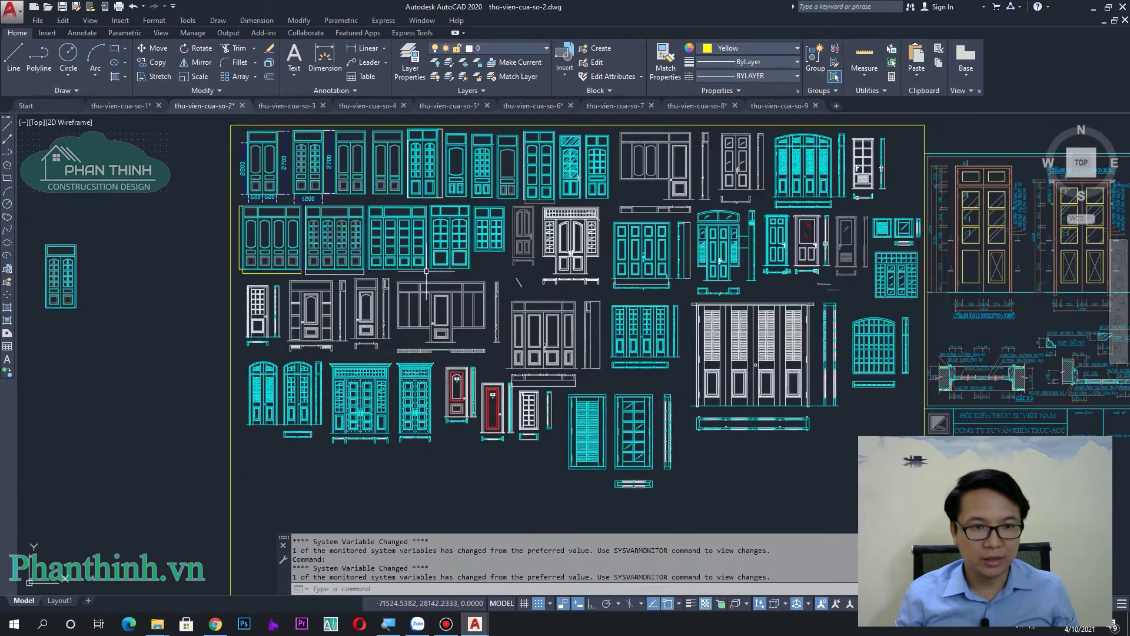
{"action": "scroll", "coordinate": [450, 239], "scroll_direction": "down", "scroll_amount": 5}
{"action": "scroll", "coordinate": [578, 317], "scroll_direction": "up", "scroll_amount": 3}
{"action": "scroll", "coordinate": [579, 317], "scroll_direction": "up", "scroll_amount": 2}
{"action": "middle_click_drag", "start_coordinate": [571, 354], "coordinate": [578, 318]}
{"action": "scroll", "coordinate": [500, 235], "scroll_direction": "up", "scroll_amount": 4}
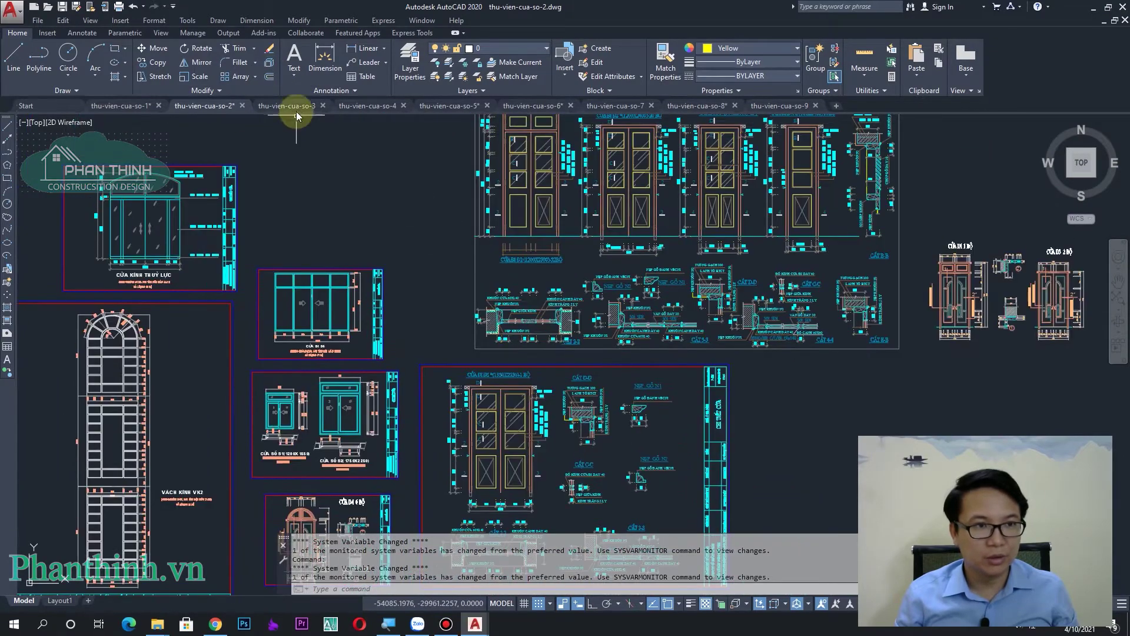
{"action": "left_click", "coordinate": [289, 106]}
Zoom around thu-vien-cua-so-3 and centre the red door-schedule sheet.
{"action": "scroll", "coordinate": [524, 312], "scroll_direction": "down", "scroll_amount": 5}
{"action": "scroll", "coordinate": [543, 284], "scroll_direction": "up", "scroll_amount": 3}
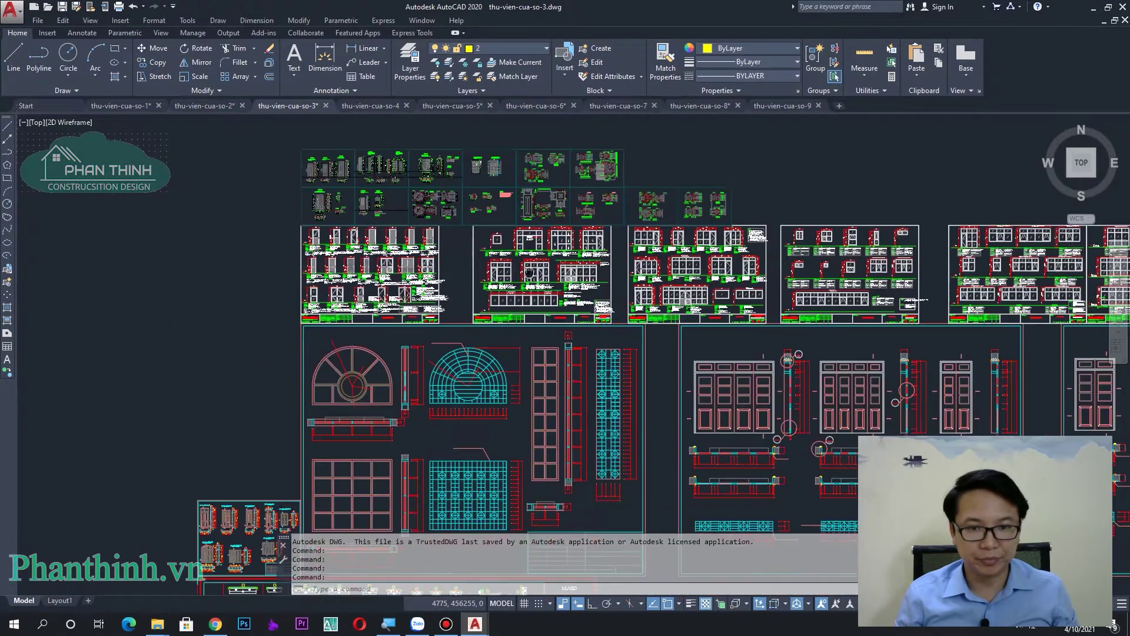
{"action": "scroll", "coordinate": [542, 283], "scroll_direction": "down", "scroll_amount": 2}
{"action": "scroll", "coordinate": [542, 283], "scroll_direction": "up", "scroll_amount": 3}
{"action": "scroll", "coordinate": [542, 284], "scroll_direction": "down", "scroll_amount": 3}
{"action": "scroll", "coordinate": [542, 283], "scroll_direction": "down", "scroll_amount": 2}
{"action": "middle_click_drag", "start_coordinate": [467, 421], "coordinate": [568, 308]}
{"action": "scroll", "coordinate": [476, 229], "scroll_direction": "up", "scroll_amount": 4}
{"action": "scroll", "coordinate": [476, 228], "scroll_direction": "down", "scroll_amount": 2}
{"action": "scroll", "coordinate": [476, 229], "scroll_direction": "down", "scroll_amount": 2}
Pan to the green and yellow sheets, back to the red ones, then further down.
{"action": "middle_click_drag", "start_coordinate": [582, 533], "coordinate": [530, 403]}
{"action": "scroll", "coordinate": [509, 289], "scroll_direction": "up", "scroll_amount": 2}
{"action": "scroll", "coordinate": [509, 288], "scroll_direction": "down", "scroll_amount": 2}
{"action": "middle_click_drag", "start_coordinate": [509, 288], "coordinate": [506, 176]}
{"action": "scroll", "coordinate": [506, 176], "scroll_direction": "down", "scroll_amount": 1}
{"action": "middle_click_drag", "start_coordinate": [513, 275], "coordinate": [499, 423]}
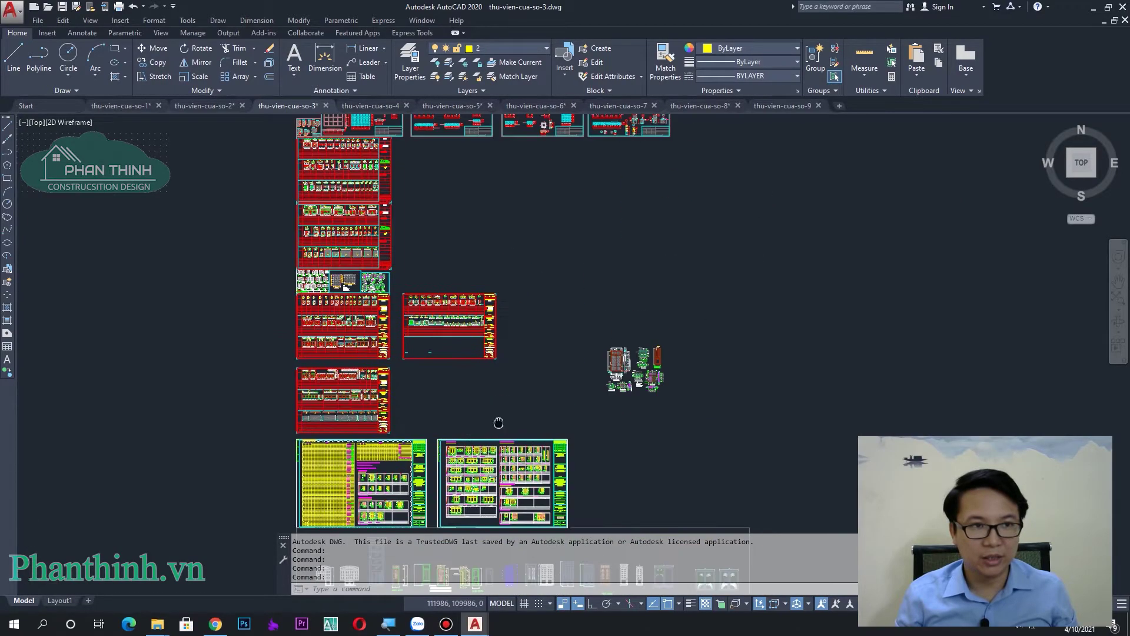
Pan across the thu-vien-cua-so-4 window-library grid, then open thu-vien-cua-so-5.
{"action": "left_click", "coordinate": [373, 107]}
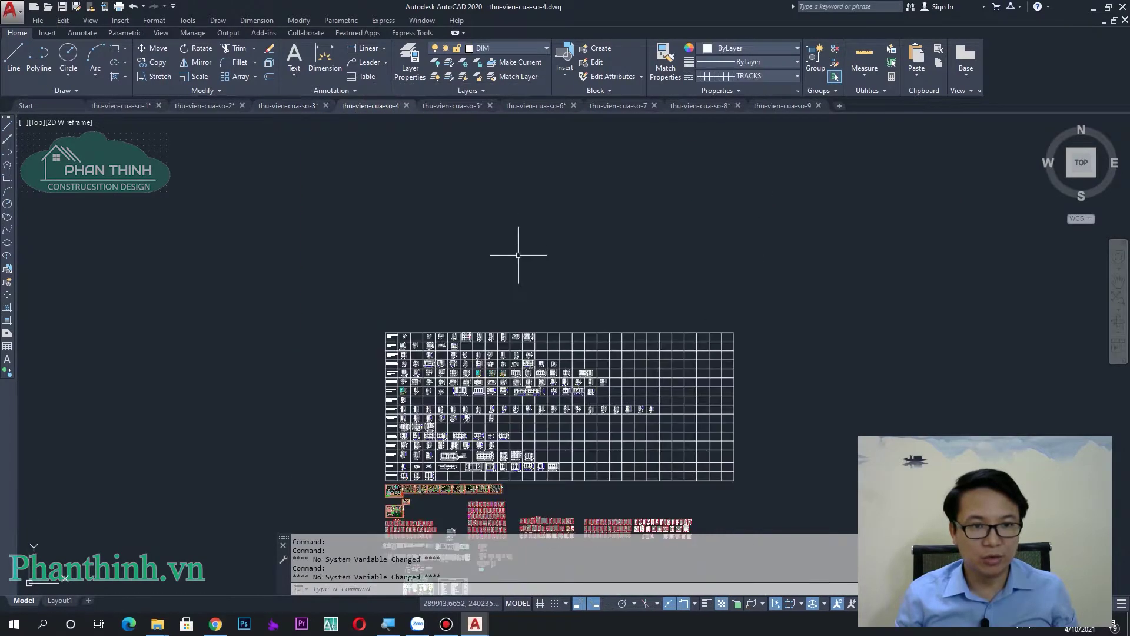
{"action": "scroll", "coordinate": [522, 410], "scroll_direction": "up", "scroll_amount": 5}
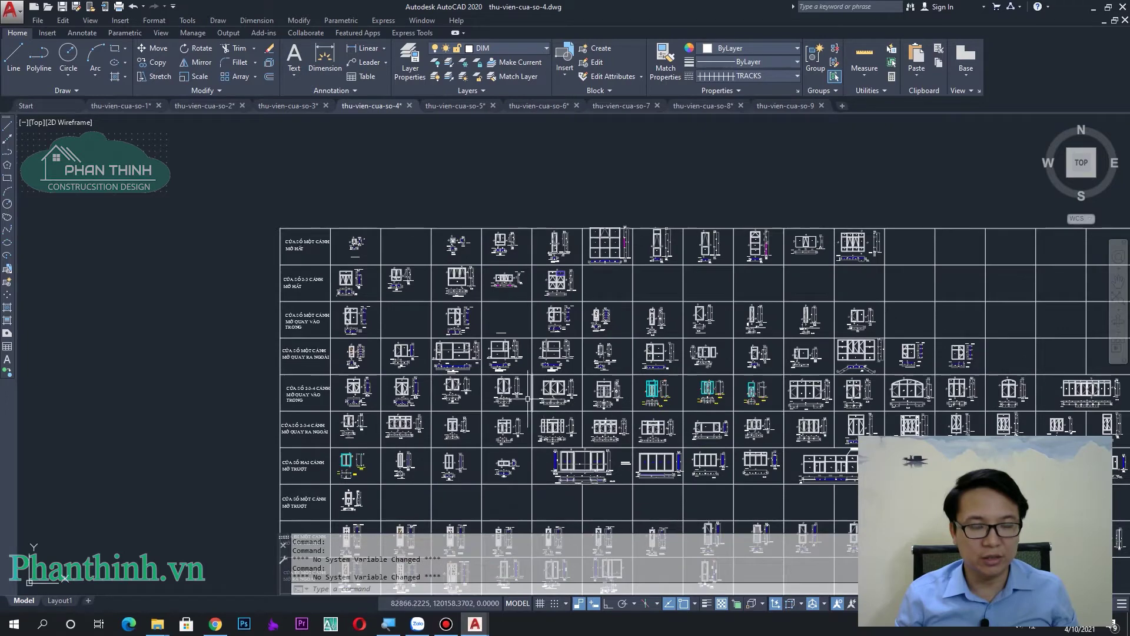
{"action": "middle_click_drag", "start_coordinate": [543, 263], "coordinate": [491, 331]}
{"action": "scroll", "coordinate": [437, 187], "scroll_direction": "down", "scroll_amount": 2}
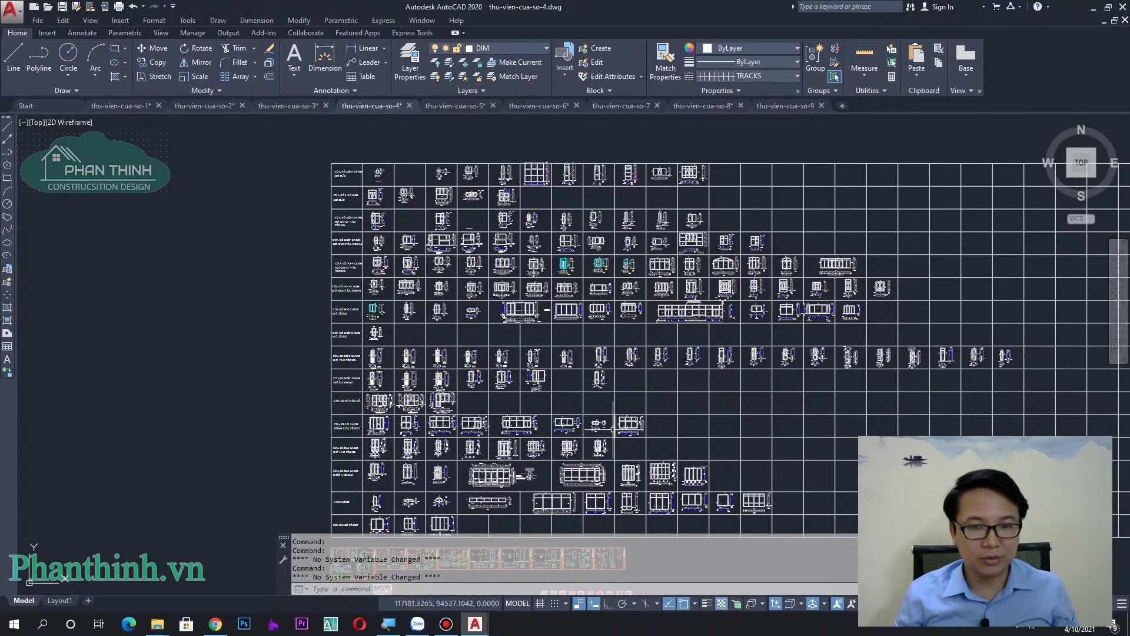
{"action": "middle_click_drag", "start_coordinate": [613, 428], "coordinate": [538, 327]}
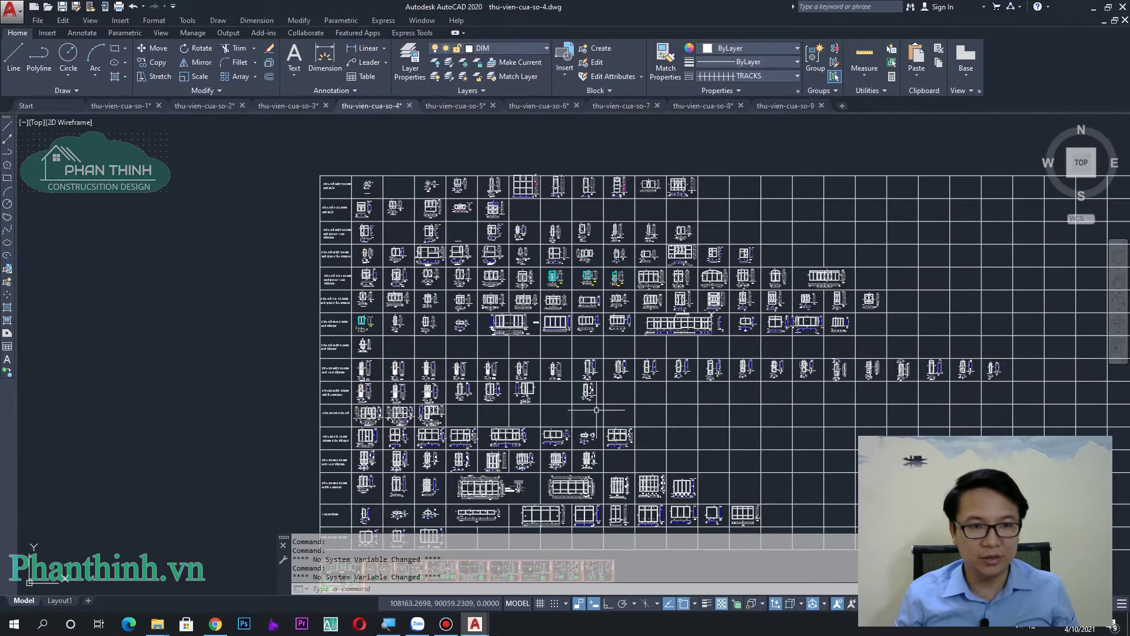
{"action": "middle_click_drag", "start_coordinate": [612, 365], "coordinate": [630, 367]}
{"action": "scroll", "coordinate": [571, 325], "scroll_direction": "down", "scroll_amount": 2}
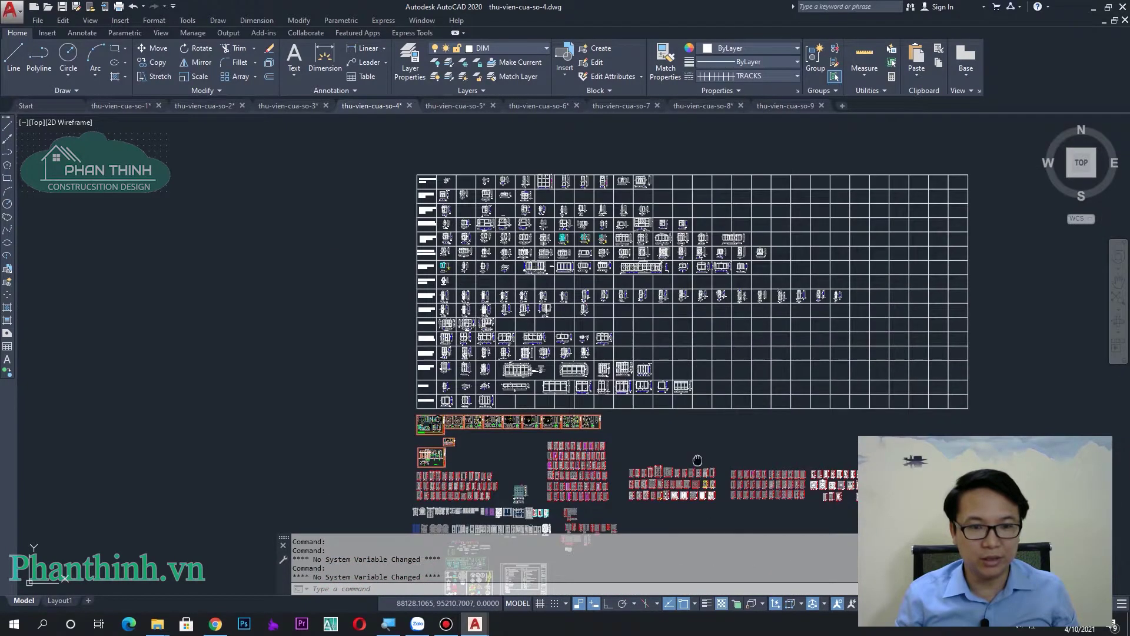
{"action": "mouse_move", "coordinate": [568, 317]}
{"action": "middle_mouse_down"}
{"action": "mouse_move", "coordinate": [541, 351]}
{"action": "mouse_move", "coordinate": [526, 450]}
{"action": "middle_mouse_up"}
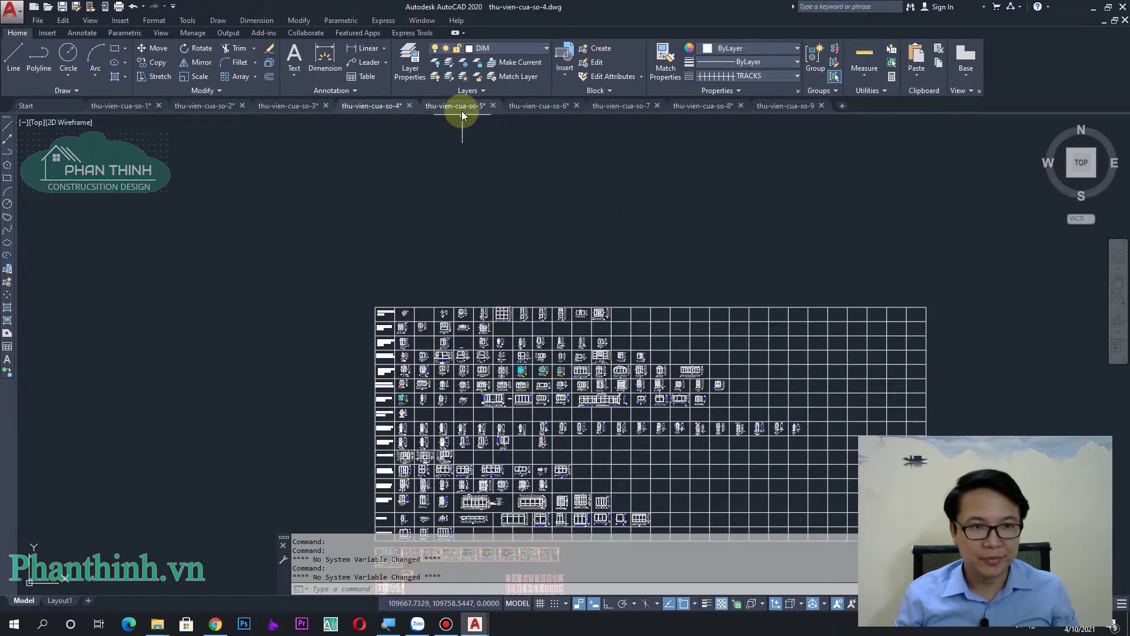
{"action": "left_click", "coordinate": [462, 112]}
Zoom in on thu-vien-cua-so-5 and pan toward the door-swing blocks.
{"action": "scroll", "coordinate": [559, 330], "scroll_direction": "down", "scroll_amount": 5}
{"action": "scroll", "coordinate": [558, 331], "scroll_direction": "up", "scroll_amount": 2}
{"action": "scroll", "coordinate": [559, 330], "scroll_direction": "up", "scroll_amount": 3}
{"action": "scroll", "coordinate": [550, 318], "scroll_direction": "up", "scroll_amount": 5}
{"action": "scroll", "coordinate": [550, 315], "scroll_direction": "down", "scroll_amount": 5}
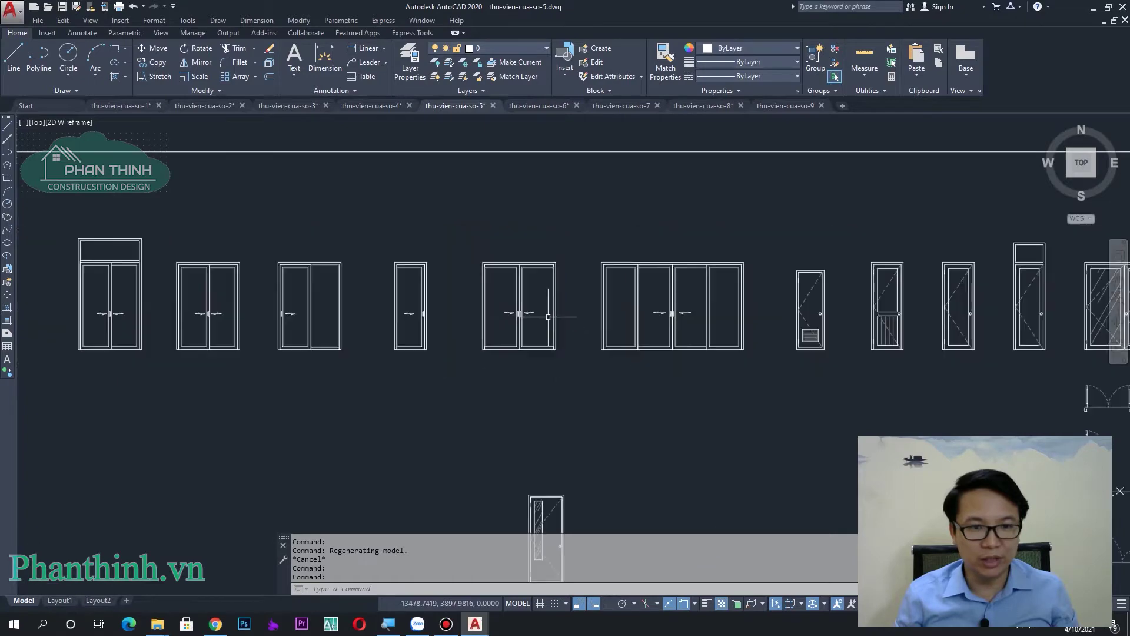
{"action": "middle_click_drag", "start_coordinate": [778, 404], "coordinate": [653, 376]}
{"action": "scroll", "coordinate": [659, 396], "scroll_direction": "up", "scroll_amount": 2}
{"action": "scroll", "coordinate": [660, 395], "scroll_direction": "up", "scroll_amount": 2}
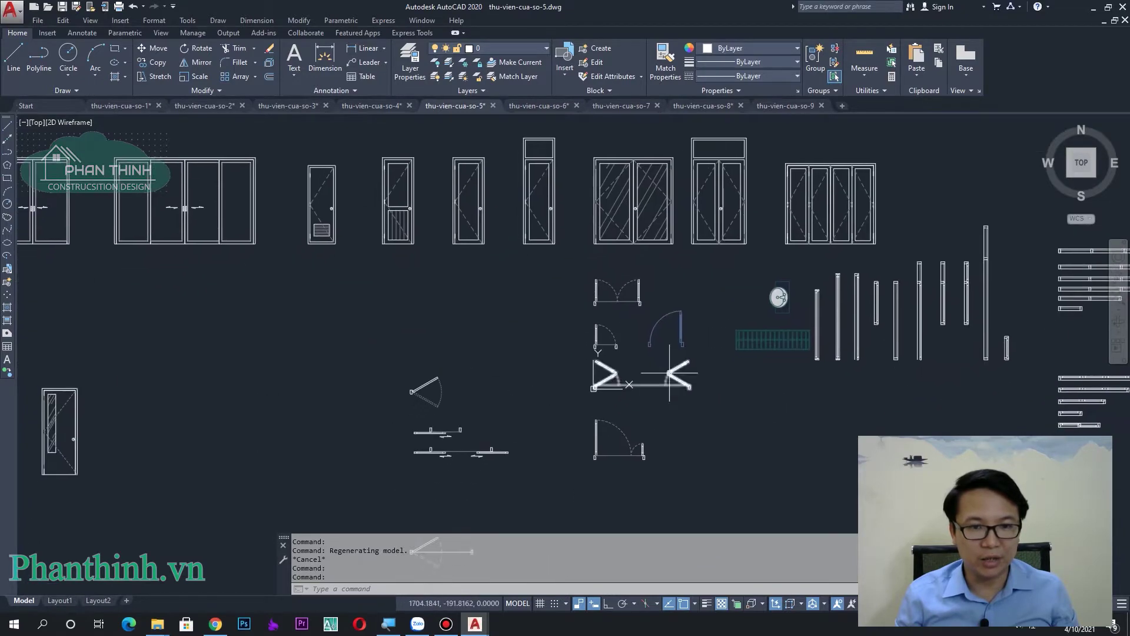
Select the door-swing arc block, try a grip and cancel it, then switch to thu-vien-cua-so-6.
{"action": "left_click", "coordinate": [681, 327]}
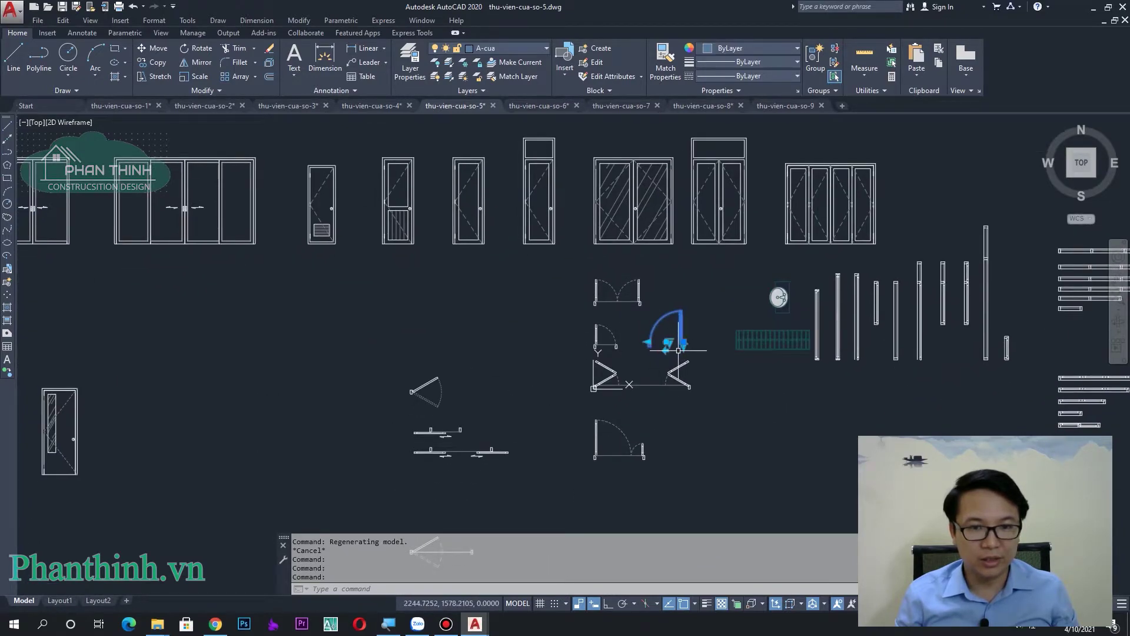
{"action": "scroll", "coordinate": [681, 350], "scroll_direction": "up", "scroll_amount": 5}
{"action": "scroll", "coordinate": [676, 316], "scroll_direction": "down", "scroll_amount": 3}
{"action": "scroll", "coordinate": [643, 323], "scroll_direction": "up", "scroll_amount": 1}
{"action": "scroll", "coordinate": [640, 425], "scroll_direction": "up", "scroll_amount": 3}
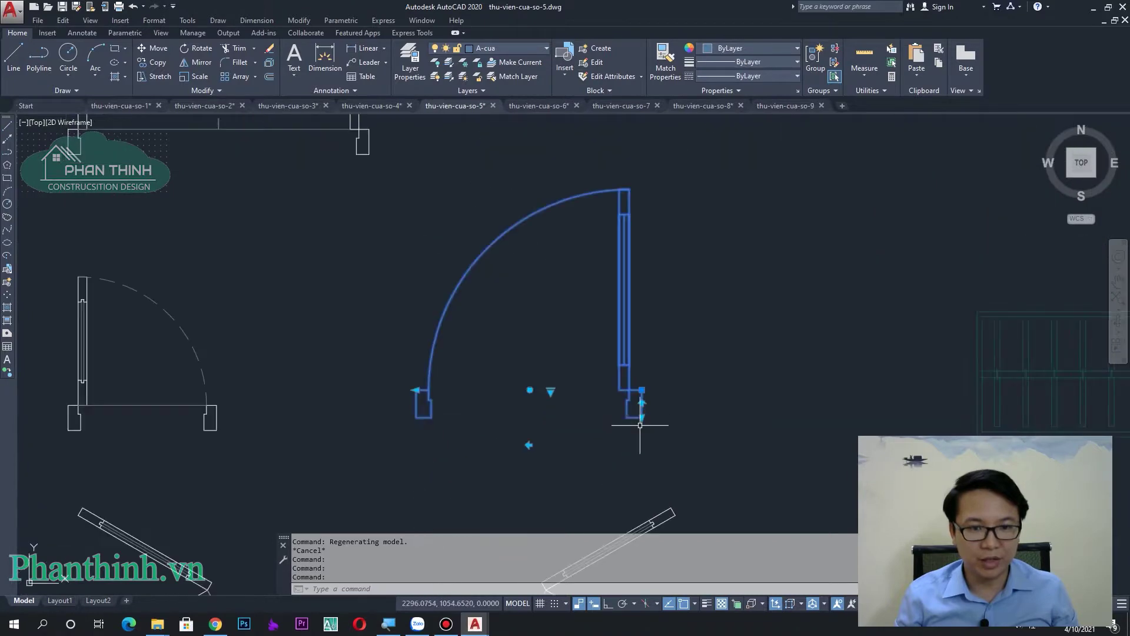
{"action": "left_click", "coordinate": [416, 389]}
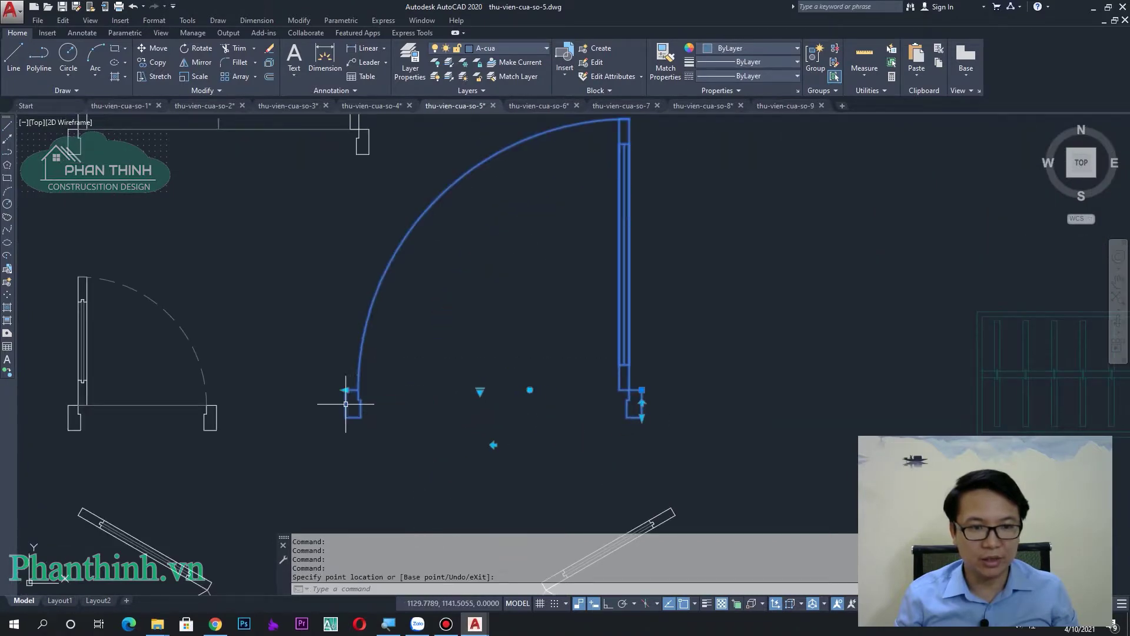
{"action": "key", "text": "Escape"}
{"action": "key", "text": "Escape"}
{"action": "scroll", "coordinate": [413, 294], "scroll_direction": "down", "scroll_amount": 5}
{"action": "scroll", "coordinate": [468, 126], "scroll_direction": "down", "scroll_amount": 3}
{"action": "left_click", "coordinate": [526, 114]}
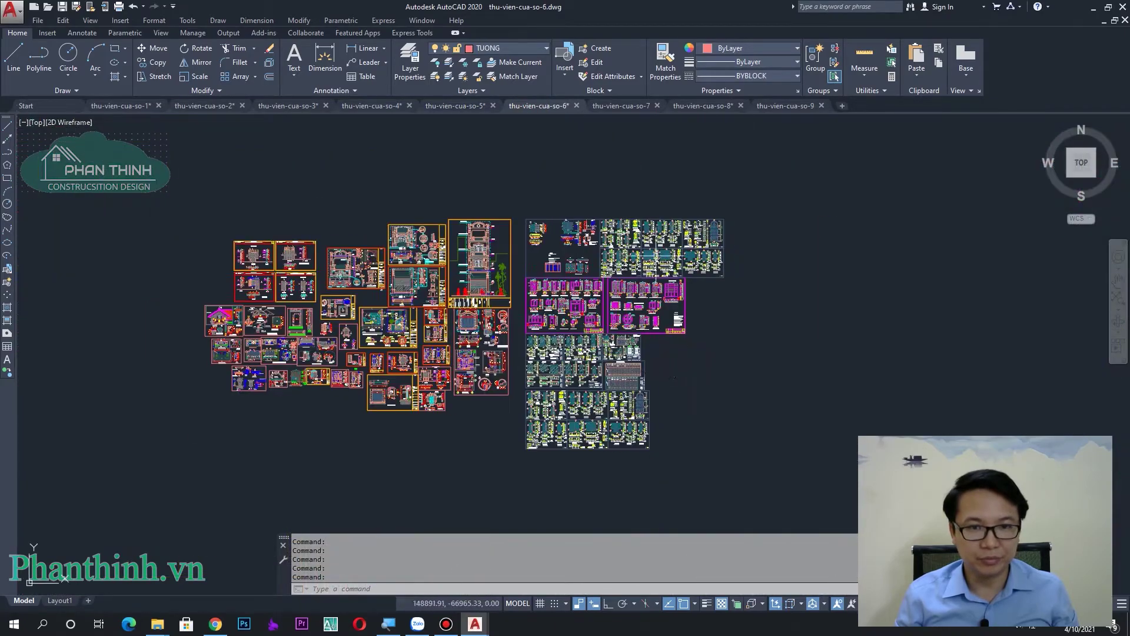
Zoom in and out across the thu-vien-cua-so-6 detail sheets and pan along them.
{"action": "scroll", "coordinate": [674, 353], "scroll_direction": "up", "scroll_amount": 5}
{"action": "scroll", "coordinate": [677, 330], "scroll_direction": "down", "scroll_amount": 1}
{"action": "scroll", "coordinate": [680, 317], "scroll_direction": "down", "scroll_amount": 2}
{"action": "scroll", "coordinate": [684, 309], "scroll_direction": "down", "scroll_amount": 1}
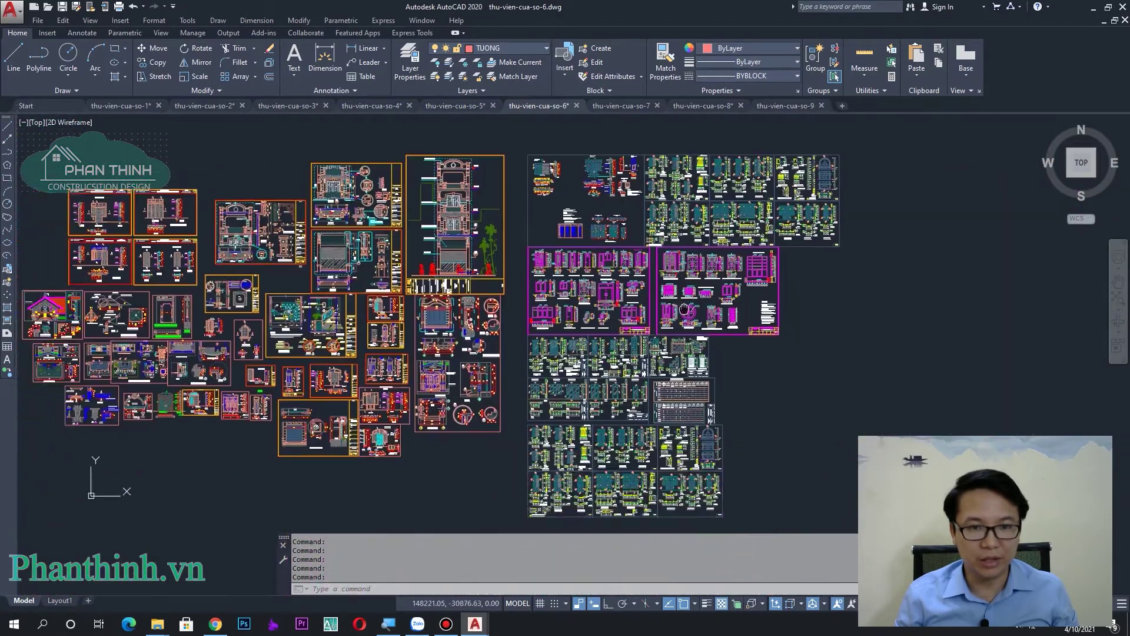
{"action": "scroll", "coordinate": [684, 309], "scroll_direction": "up", "scroll_amount": 2}
{"action": "scroll", "coordinate": [684, 309], "scroll_direction": "up", "scroll_amount": 1}
{"action": "scroll", "coordinate": [530, 282], "scroll_direction": "down", "scroll_amount": 3}
{"action": "scroll", "coordinate": [462, 264], "scroll_direction": "up", "scroll_amount": 2}
{"action": "scroll", "coordinate": [461, 264], "scroll_direction": "up", "scroll_amount": 3}
{"action": "scroll", "coordinate": [600, 391], "scroll_direction": "up", "scroll_amount": 1}
{"action": "scroll", "coordinate": [707, 406], "scroll_direction": "down", "scroll_amount": 5}
{"action": "scroll", "coordinate": [813, 413], "scroll_direction": "up", "scroll_amount": 2}
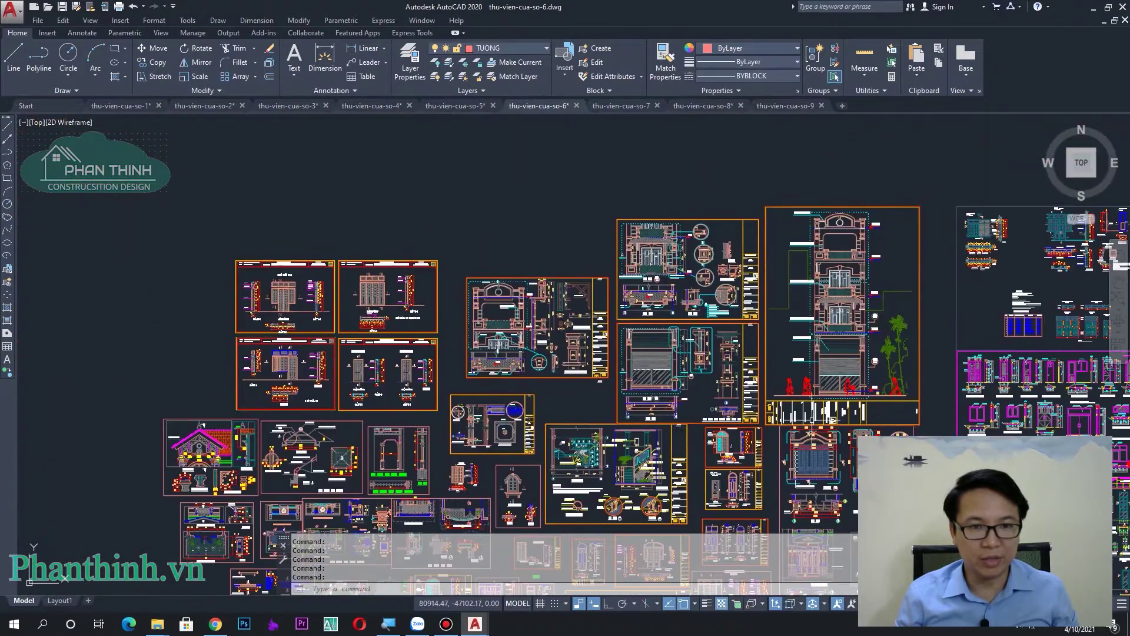
{"action": "middle_click_drag", "start_coordinate": [826, 148], "coordinate": [638, 125]}
Switch to thu-vien-cua-so-7 and pan across its neighbouring door sheets.
{"action": "left_click", "coordinate": [637, 108]}
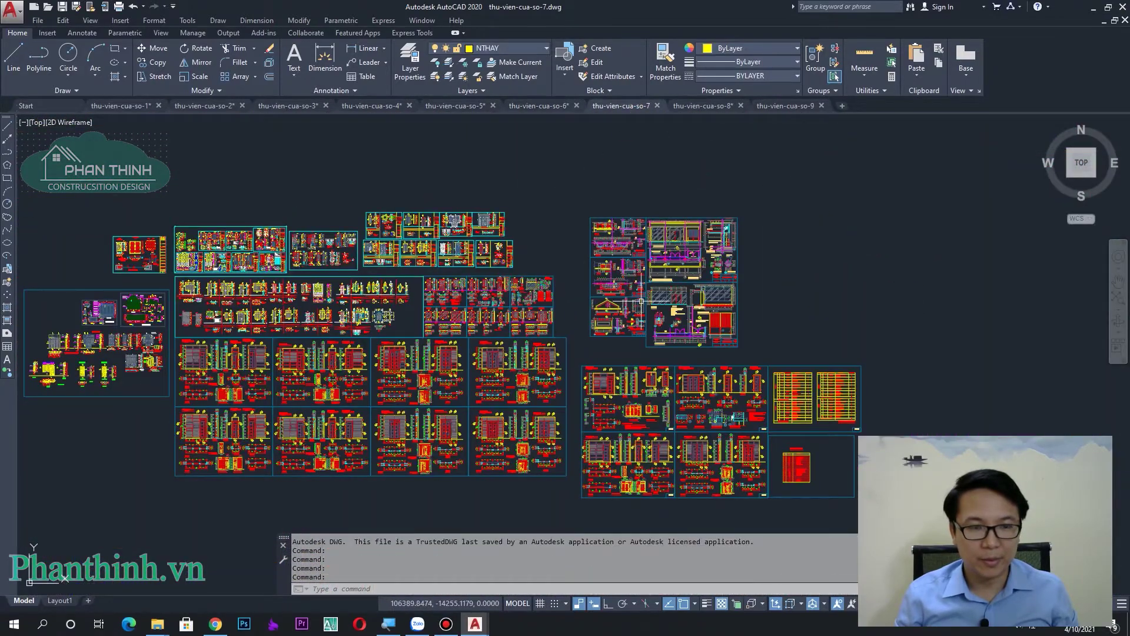
{"action": "scroll", "coordinate": [640, 300], "scroll_direction": "down", "scroll_amount": 2}
{"action": "scroll", "coordinate": [371, 301], "scroll_direction": "up", "scroll_amount": 6}
{"action": "middle_click_drag", "start_coordinate": [827, 404], "coordinate": [695, 292]}
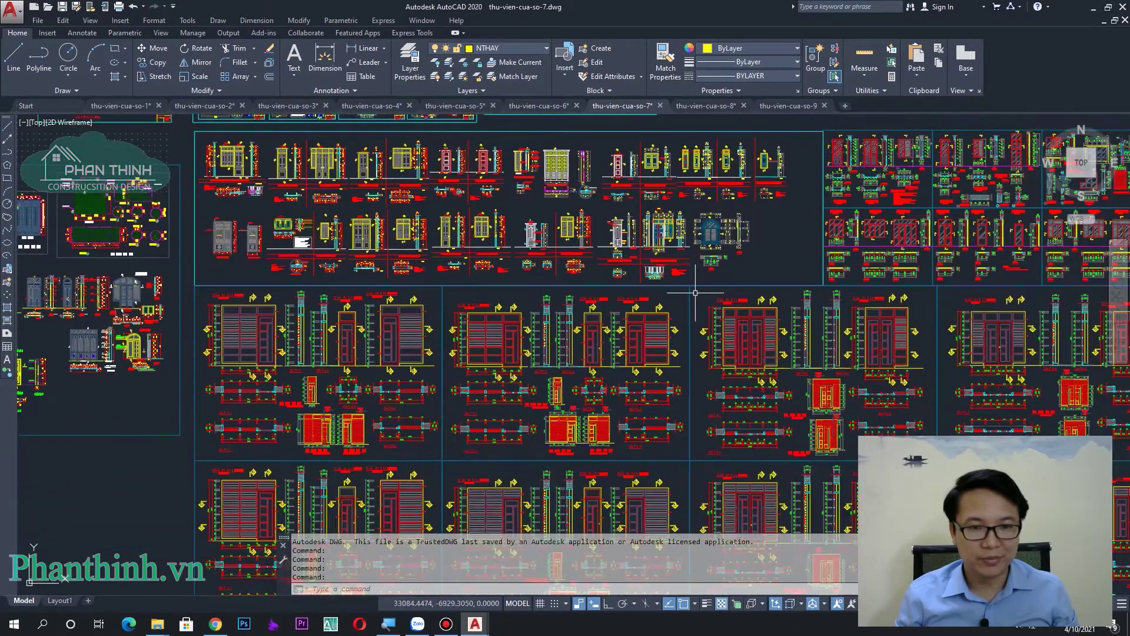
{"action": "scroll", "coordinate": [758, 424], "scroll_direction": "down", "scroll_amount": 1}
{"action": "scroll", "coordinate": [757, 424], "scroll_direction": "down", "scroll_amount": 2}
{"action": "mouse_move", "coordinate": [757, 423]}
{"action": "middle_mouse_down"}
{"action": "mouse_move", "coordinate": [640, 307]}
{"action": "mouse_move", "coordinate": [660, 562]}
{"action": "middle_mouse_up"}
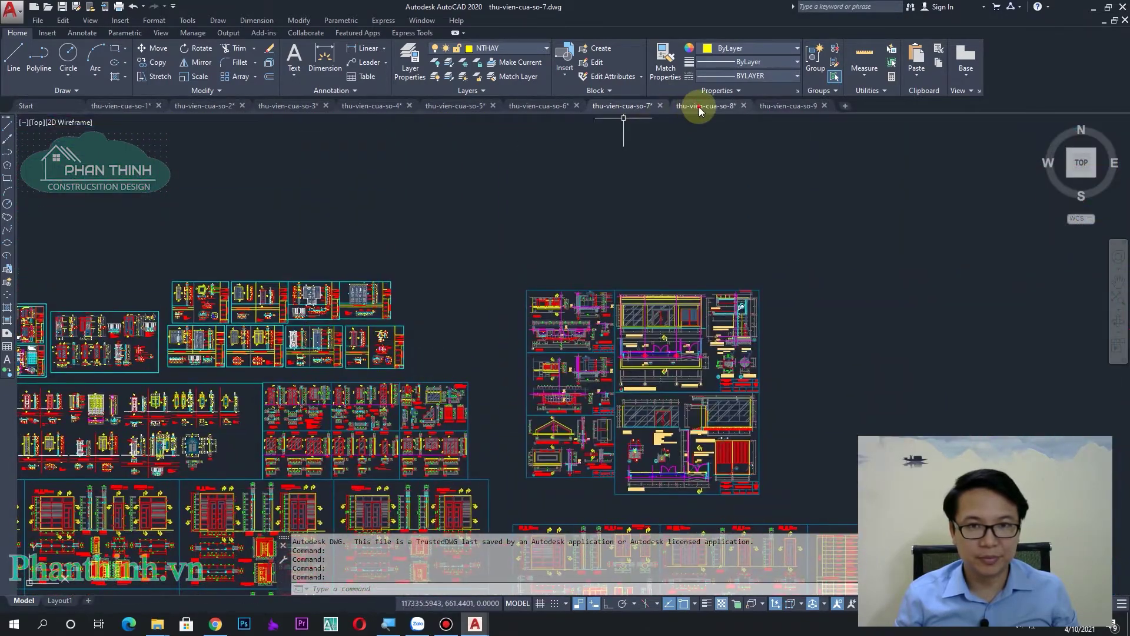
{"action": "scroll", "coordinate": [628, 364], "scroll_direction": "down", "scroll_amount": 2}
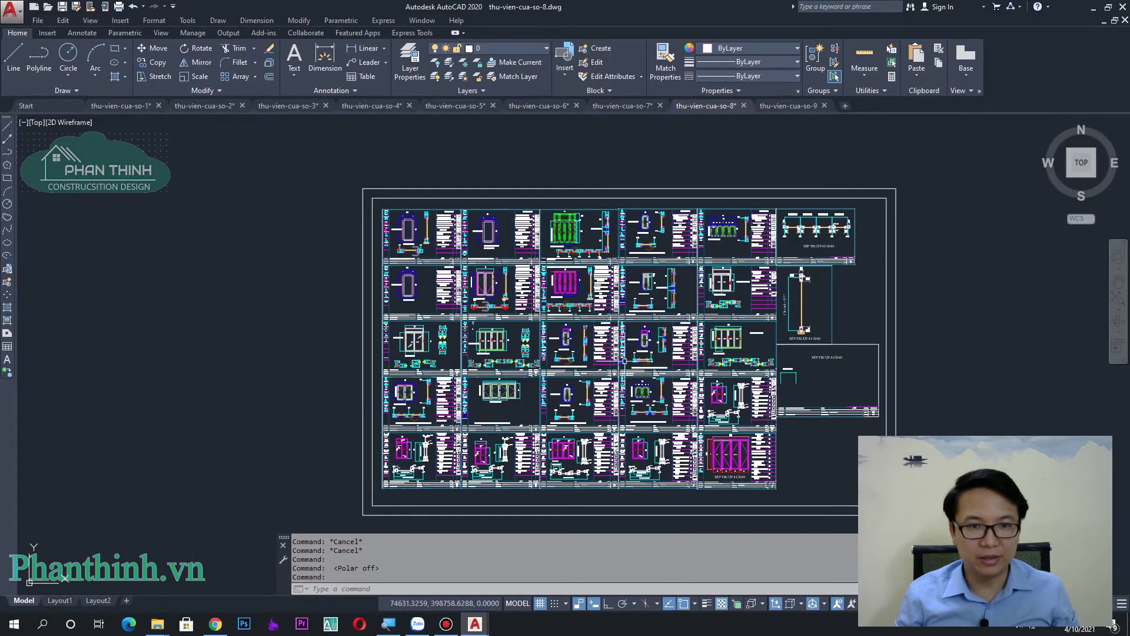
Zoom in on the left door detail and its table in thu-vien-cua-so-8.
{"action": "scroll", "coordinate": [538, 321], "scroll_direction": "up", "scroll_amount": 5}
{"action": "scroll", "coordinate": [538, 321], "scroll_direction": "up", "scroll_amount": 4}
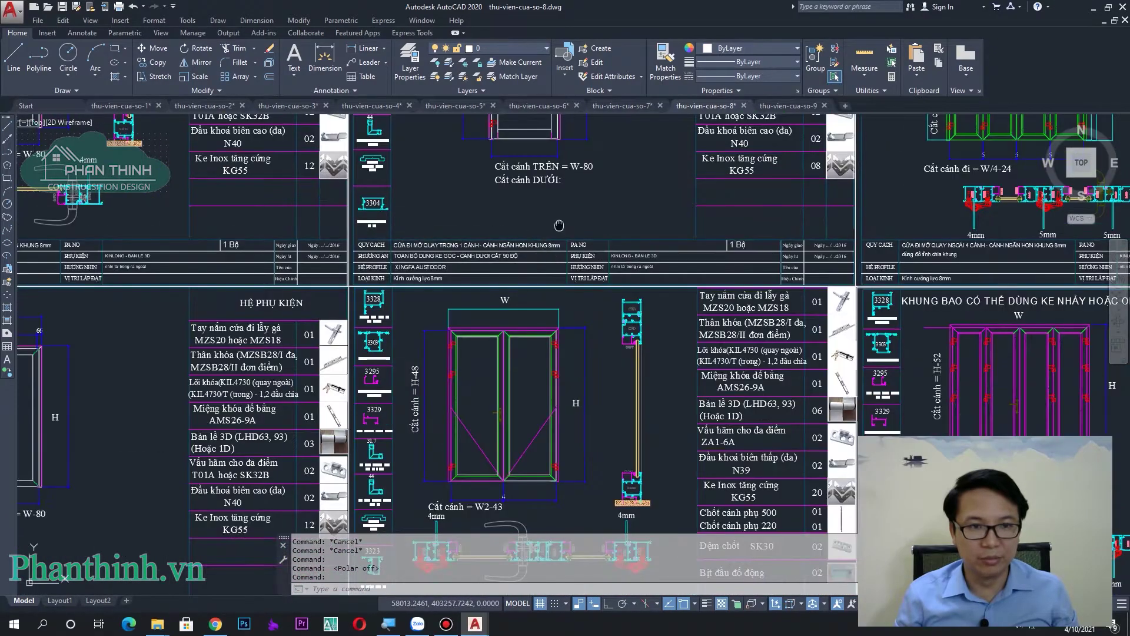
{"action": "scroll", "coordinate": [534, 313], "scroll_direction": "down", "scroll_amount": 2}
{"action": "scroll", "coordinate": [534, 312], "scroll_direction": "down", "scroll_amount": 2}
{"action": "scroll", "coordinate": [490, 215], "scroll_direction": "up", "scroll_amount": 1}
{"action": "scroll", "coordinate": [489, 215], "scroll_direction": "up", "scroll_amount": 4}
{"action": "scroll", "coordinate": [490, 215], "scroll_direction": "up", "scroll_amount": 3}
{"action": "scroll", "coordinate": [490, 214], "scroll_direction": "down", "scroll_amount": 3}
{"action": "mouse_move", "coordinate": [106, 371]}
{"action": "middle_mouse_down"}
{"action": "mouse_move", "coordinate": [349, 370]}
{"action": "mouse_move", "coordinate": [530, 337]}
{"action": "mouse_move", "coordinate": [593, 294]}
{"action": "mouse_move", "coordinate": [510, 400]}
{"action": "middle_mouse_up"}
Pan over the door detail and up to the HỆ PHỤ KIỆN fittings table.
{"action": "scroll", "coordinate": [530, 337], "scroll_direction": "down", "scroll_amount": 2}
{"action": "scroll", "coordinate": [593, 295], "scroll_direction": "up", "scroll_amount": 2}
{"action": "middle_click_drag", "start_coordinate": [595, 253], "coordinate": [530, 318]}
{"action": "scroll", "coordinate": [516, 211], "scroll_direction": "up", "scroll_amount": 2}
{"action": "scroll", "coordinate": [515, 211], "scroll_direction": "up", "scroll_amount": 2}
{"action": "scroll", "coordinate": [521, 243], "scroll_direction": "down", "scroll_amount": 2}
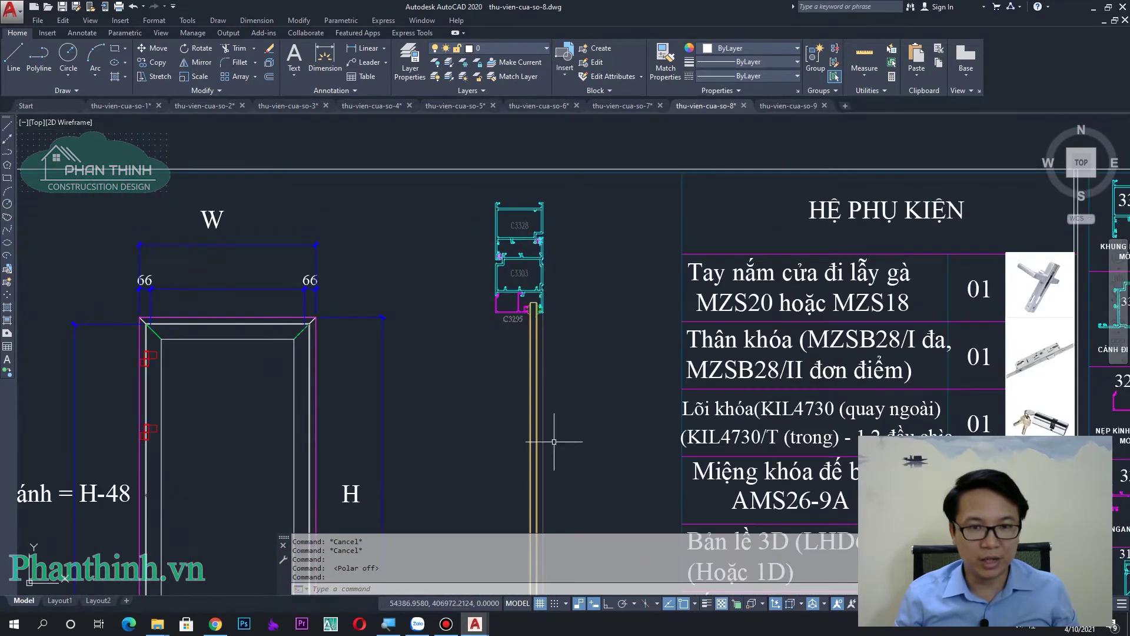
{"action": "middle_click_drag", "start_coordinate": [554, 441], "coordinate": [529, 316]}
Bring the door elevations and title block into view.
{"action": "scroll", "coordinate": [529, 316], "scroll_direction": "down", "scroll_amount": 3}
{"action": "scroll", "coordinate": [529, 315], "scroll_direction": "down", "scroll_amount": 1}
{"action": "scroll", "coordinate": [529, 316], "scroll_direction": "up", "scroll_amount": 5}
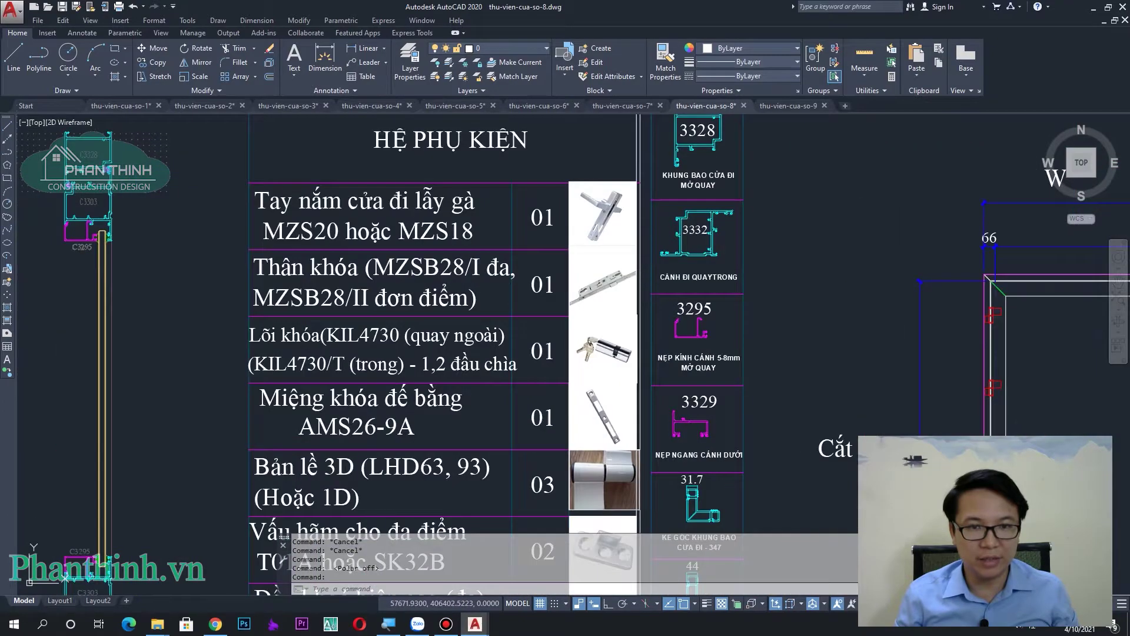
{"action": "scroll", "coordinate": [601, 286], "scroll_direction": "down", "scroll_amount": 2}
{"action": "middle_click_drag", "start_coordinate": [565, 406], "coordinate": [660, 282]}
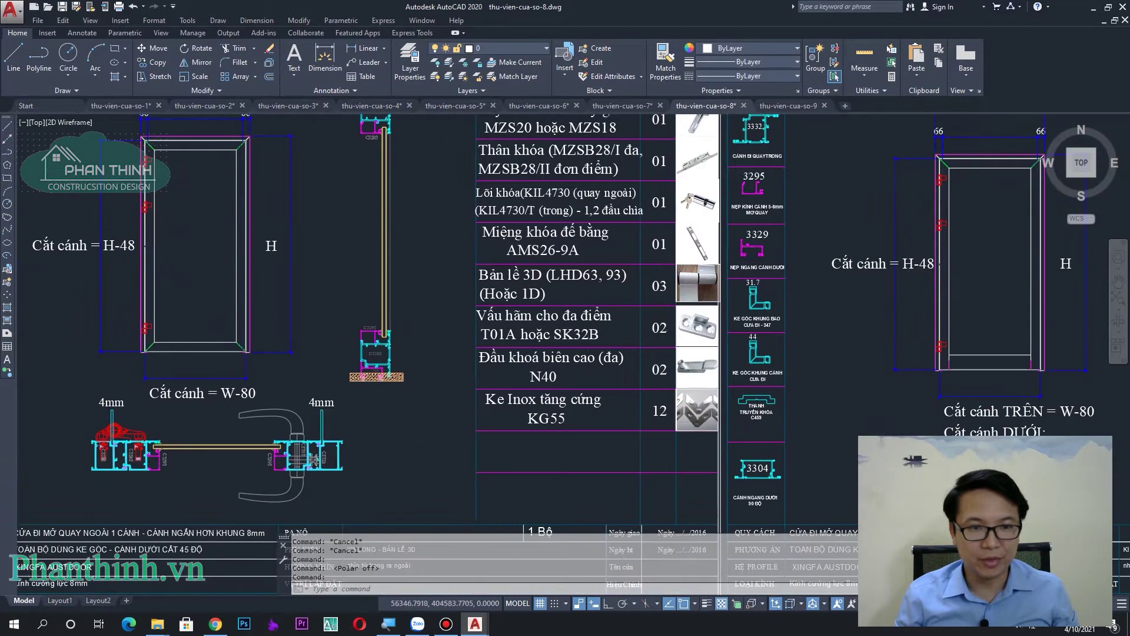
Zoom to the CÁNH ĐI QUAY NGOÀI profile 3295 column.
{"action": "scroll", "coordinate": [340, 262], "scroll_direction": "down", "scroll_amount": 2}
{"action": "scroll", "coordinate": [340, 262], "scroll_direction": "up", "scroll_amount": 1}
{"action": "scroll", "coordinate": [340, 262], "scroll_direction": "up", "scroll_amount": 2}
{"action": "scroll", "coordinate": [340, 262], "scroll_direction": "up", "scroll_amount": 3}
{"action": "middle_click_drag", "start_coordinate": [340, 262], "coordinate": [415, 329]}
{"action": "scroll", "coordinate": [421, 275], "scroll_direction": "up", "scroll_amount": 2}
{"action": "scroll", "coordinate": [441, 307], "scroll_direction": "down", "scroll_amount": 3}
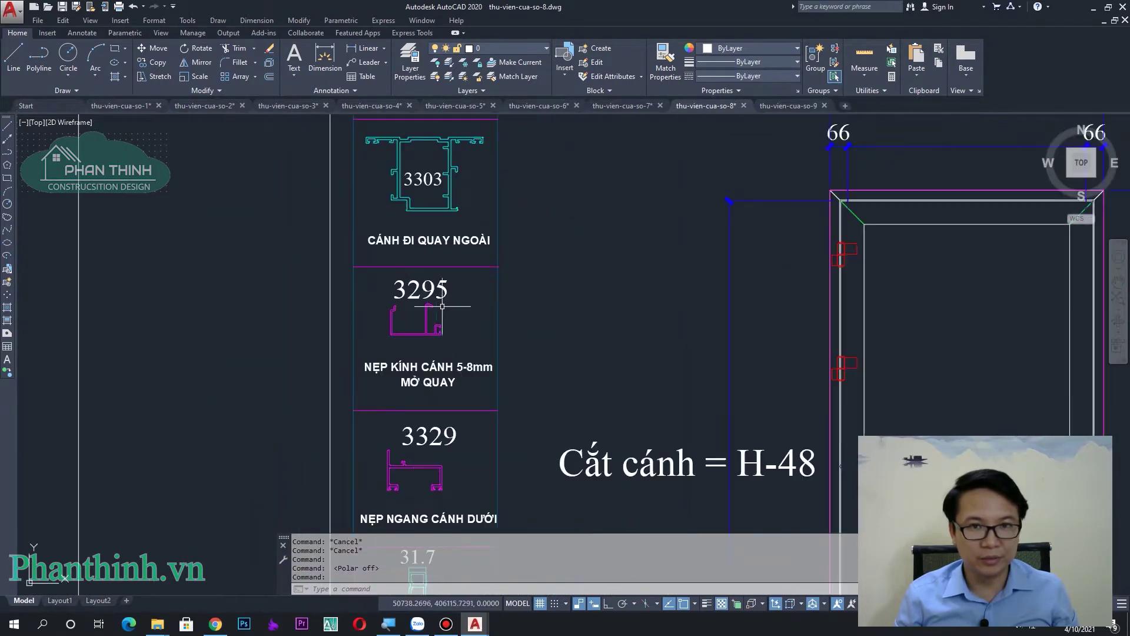
{"action": "left_click", "coordinate": [810, 107]}
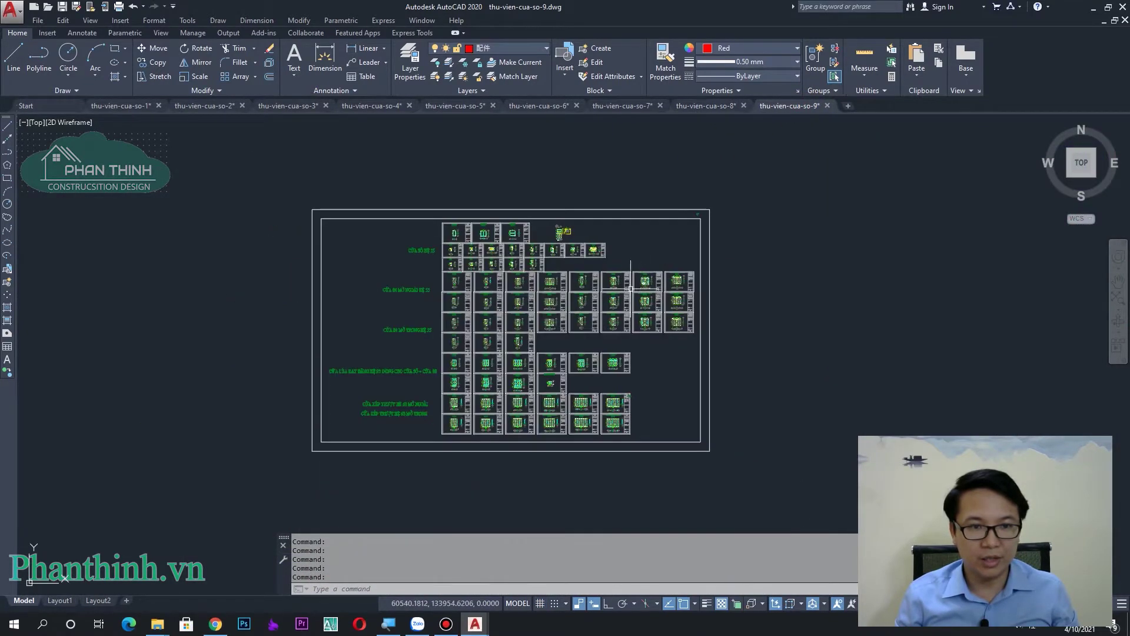
Zoom and re-centre the hệ 55 window and door block sheets.
{"action": "scroll", "coordinate": [602, 382], "scroll_direction": "up", "scroll_amount": 3}
{"action": "scroll", "coordinate": [602, 381], "scroll_direction": "down", "scroll_amount": 1}
{"action": "scroll", "coordinate": [594, 382], "scroll_direction": "down", "scroll_amount": 2}
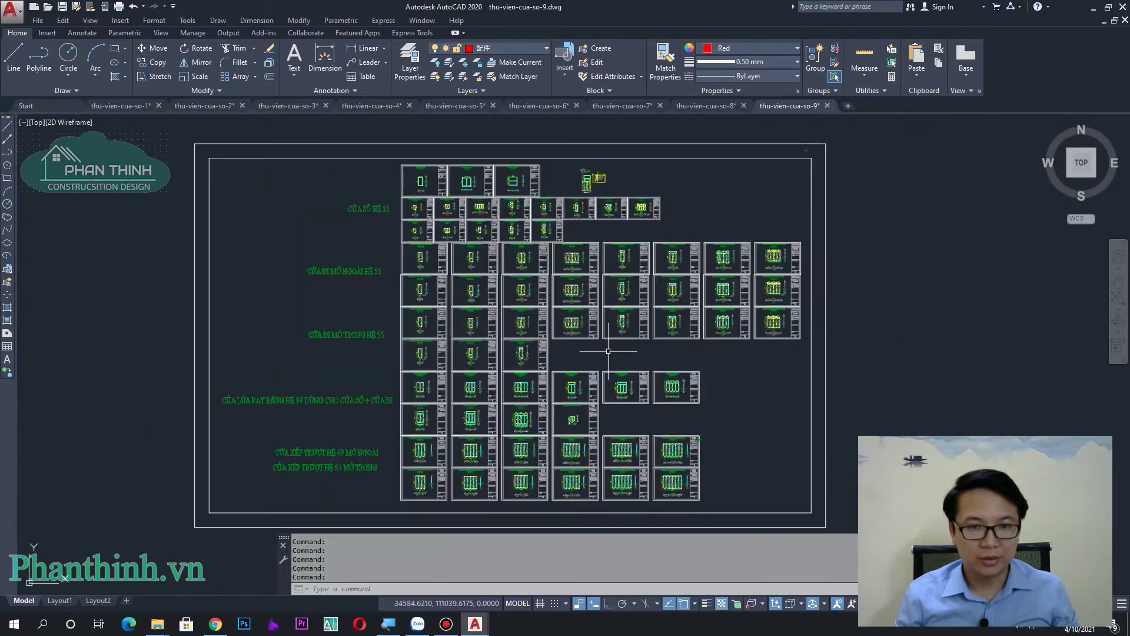
{"action": "middle_click_drag", "start_coordinate": [592, 338], "coordinate": [592, 381]}
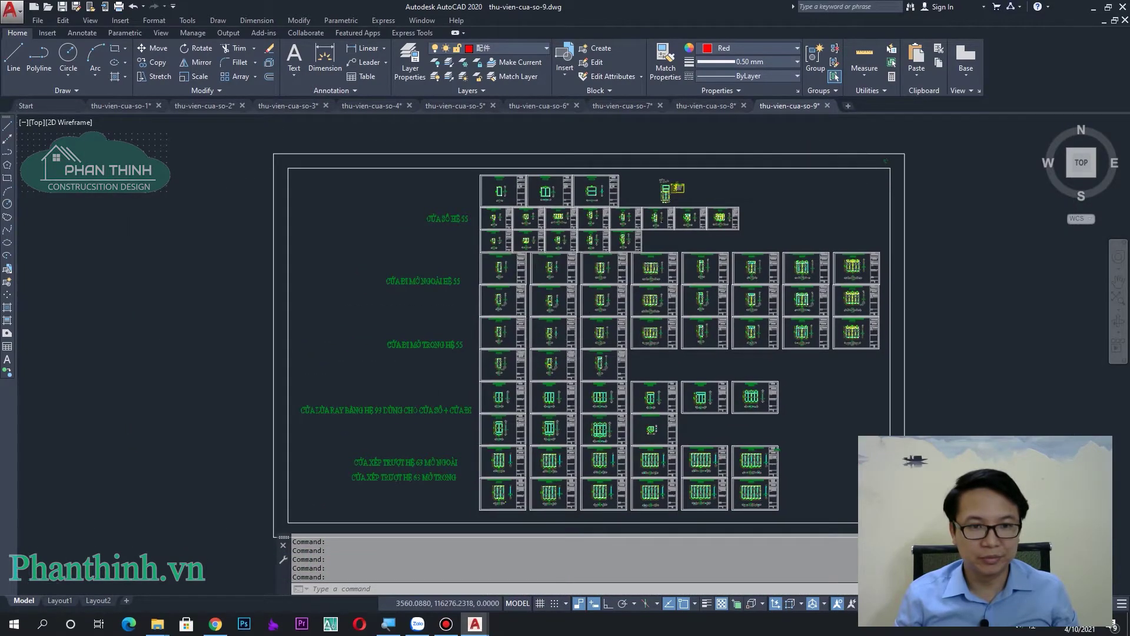
{"action": "scroll", "coordinate": [552, 317], "scroll_direction": "up", "scroll_amount": 4}
{"action": "scroll", "coordinate": [560, 318], "scroll_direction": "up", "scroll_amount": 1}
{"action": "scroll", "coordinate": [564, 318], "scroll_direction": "up", "scroll_amount": 2}
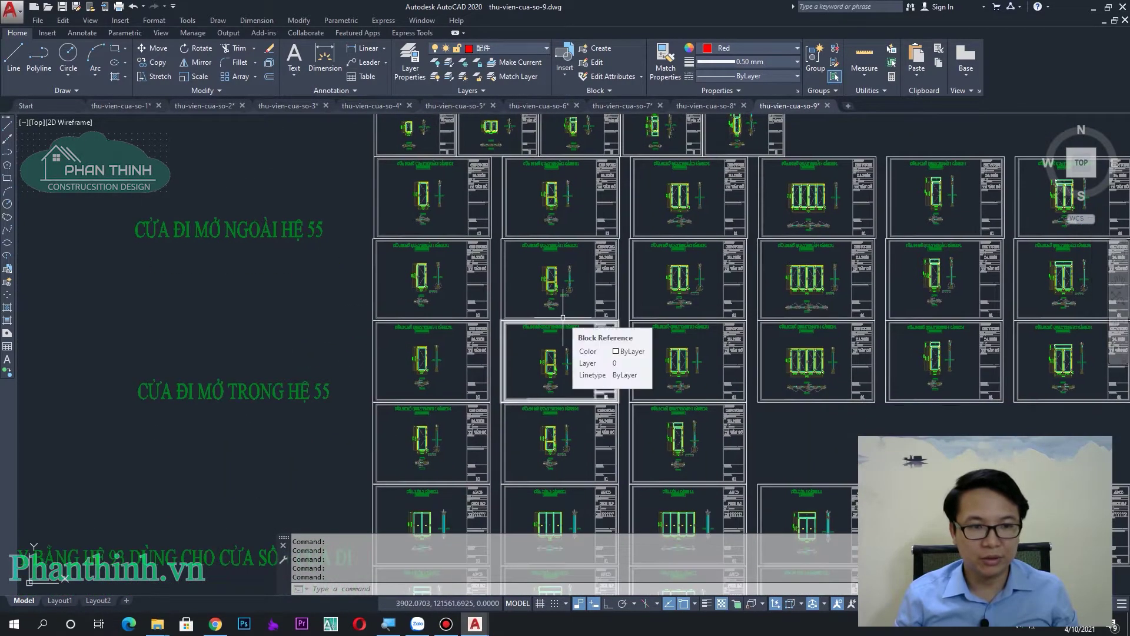
Shift the hệ 55 block sheets to show their row labels.
{"action": "scroll", "coordinate": [563, 318], "scroll_direction": "down", "scroll_amount": 4}
{"action": "scroll", "coordinate": [563, 318], "scroll_direction": "down", "scroll_amount": 2}
{"action": "scroll", "coordinate": [651, 293], "scroll_direction": "up", "scroll_amount": 2}
{"action": "scroll", "coordinate": [642, 352], "scroll_direction": "up", "scroll_amount": 1}
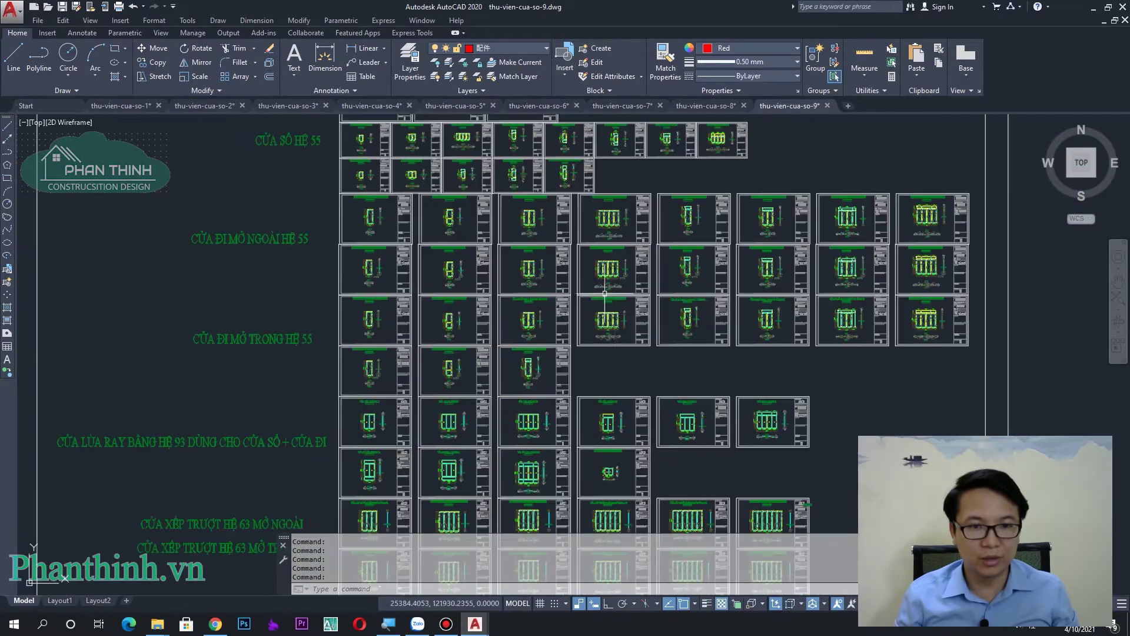
{"action": "scroll", "coordinate": [612, 303], "scroll_direction": "down", "scroll_amount": 1}
{"action": "scroll", "coordinate": [612, 303], "scroll_direction": "down", "scroll_amount": 1}
{"action": "scroll", "coordinate": [434, 364], "scroll_direction": "up", "scroll_amount": 2}
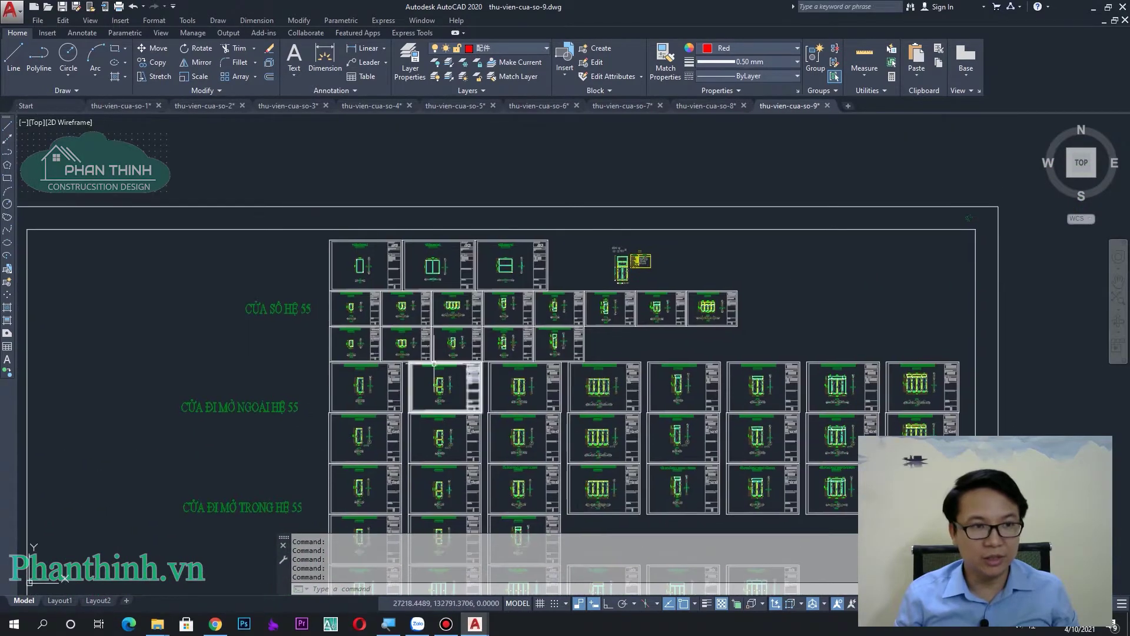
{"action": "middle_click_drag", "start_coordinate": [217, 192], "coordinate": [296, 205]}
{"action": "left_click", "coordinate": [129, 110]}
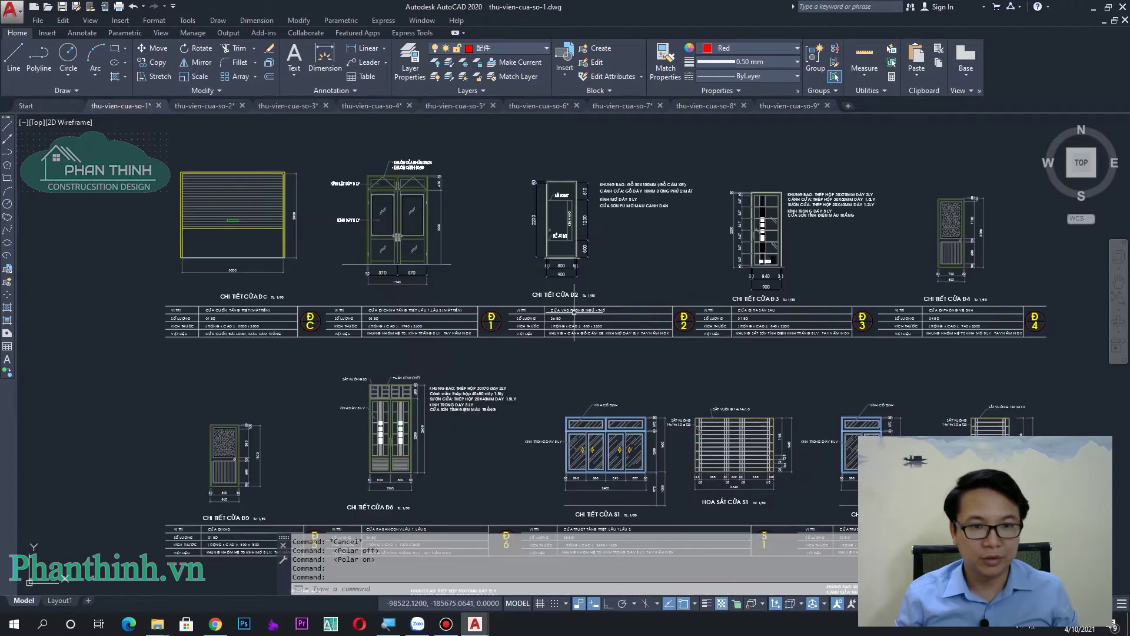
Centre the view on the thu-vien-cua-so-1 door details and zoom in.
{"action": "scroll", "coordinate": [518, 271], "scroll_direction": "down", "scroll_amount": 5}
{"action": "scroll", "coordinate": [471, 277], "scroll_direction": "up", "scroll_amount": 1}
{"action": "scroll", "coordinate": [450, 276], "scroll_direction": "up", "scroll_amount": 4}
{"action": "middle_click_drag", "start_coordinate": [393, 255], "coordinate": [424, 322]}
{"action": "scroll", "coordinate": [424, 321], "scroll_direction": "up", "scroll_amount": 5}
{"action": "scroll", "coordinate": [610, 416], "scroll_direction": "down", "scroll_amount": 1}
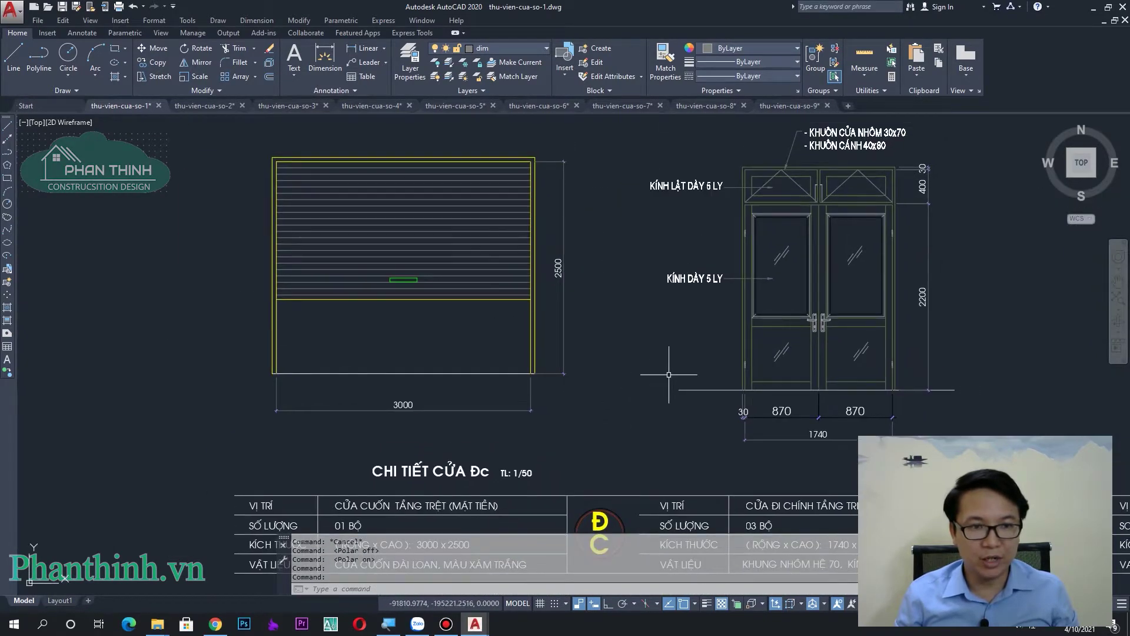
{"action": "scroll", "coordinate": [420, 318], "scroll_direction": "up", "scroll_amount": 2}
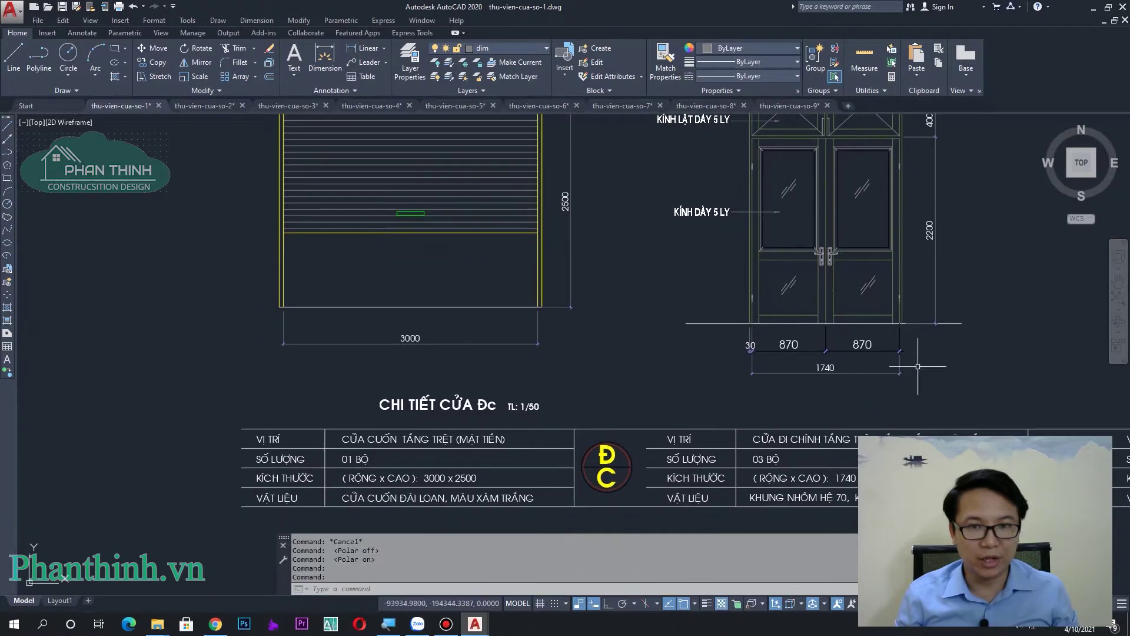
{"action": "scroll", "coordinate": [588, 233], "scroll_direction": "down", "scroll_amount": 2}
Zoom across the door details to read the Đ3 detail's title.
{"action": "scroll", "coordinate": [467, 267], "scroll_direction": "down", "scroll_amount": 2}
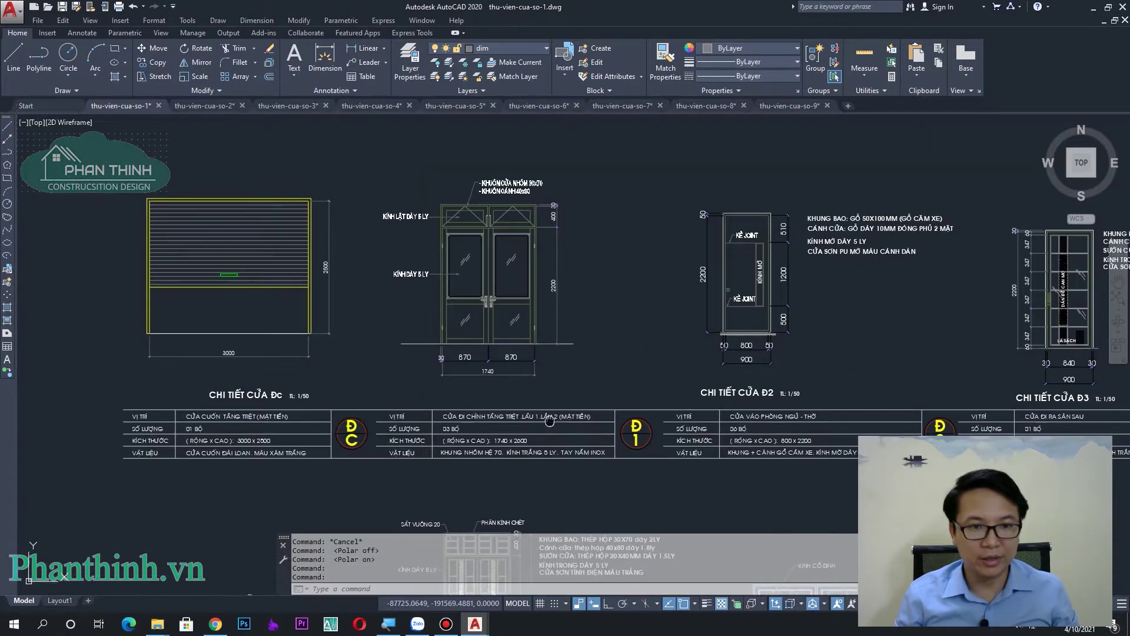
{"action": "scroll", "coordinate": [589, 412], "scroll_direction": "up", "scroll_amount": 4}
{"action": "scroll", "coordinate": [602, 465], "scroll_direction": "down", "scroll_amount": 2}
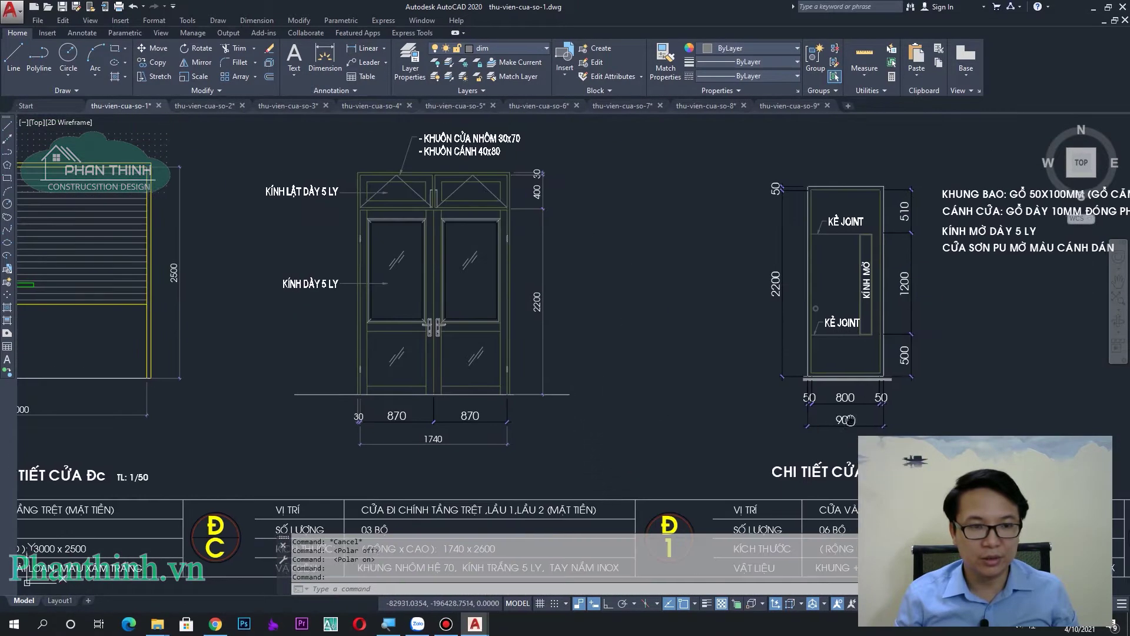
{"action": "scroll", "coordinate": [648, 453], "scroll_direction": "down", "scroll_amount": 2}
{"action": "scroll", "coordinate": [762, 432], "scroll_direction": "up", "scroll_amount": 2}
{"action": "scroll", "coordinate": [596, 372], "scroll_direction": "down", "scroll_amount": 1}
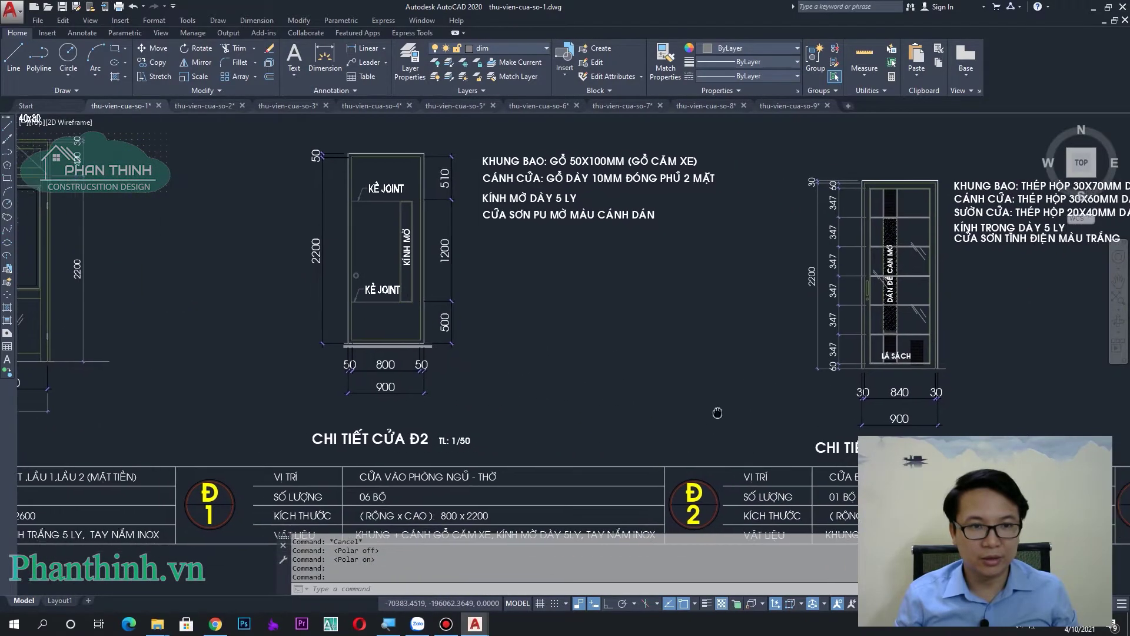
{"action": "scroll", "coordinate": [618, 371], "scroll_direction": "down", "scroll_amount": 1}
{"action": "scroll", "coordinate": [480, 229], "scroll_direction": "up", "scroll_amount": 3}
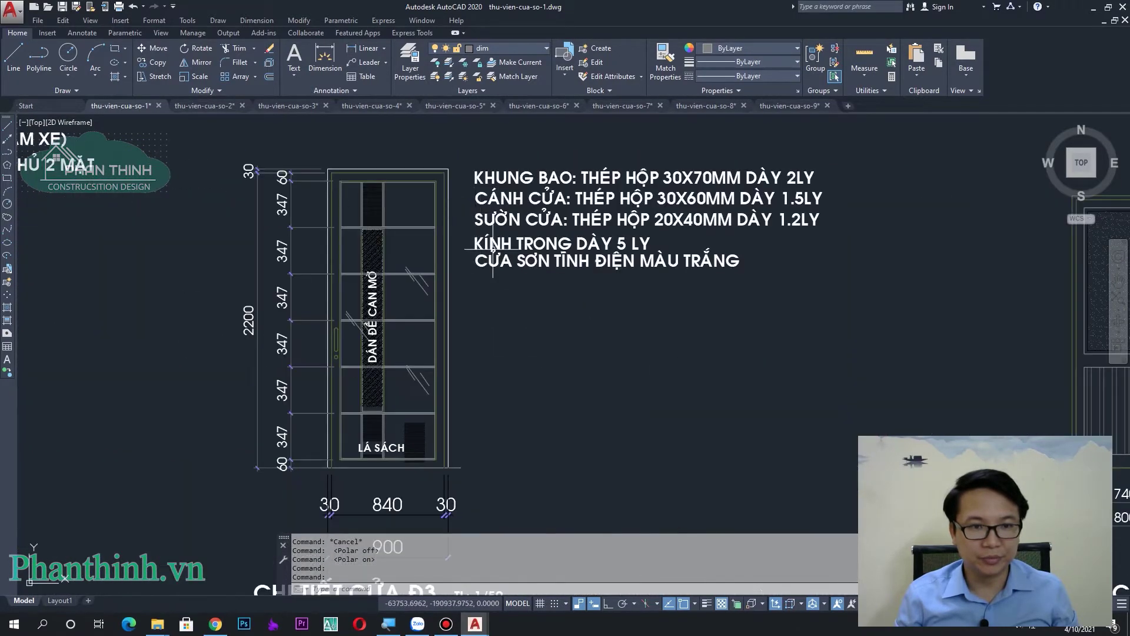
{"action": "middle_click_drag", "start_coordinate": [548, 283], "coordinate": [669, 225]}
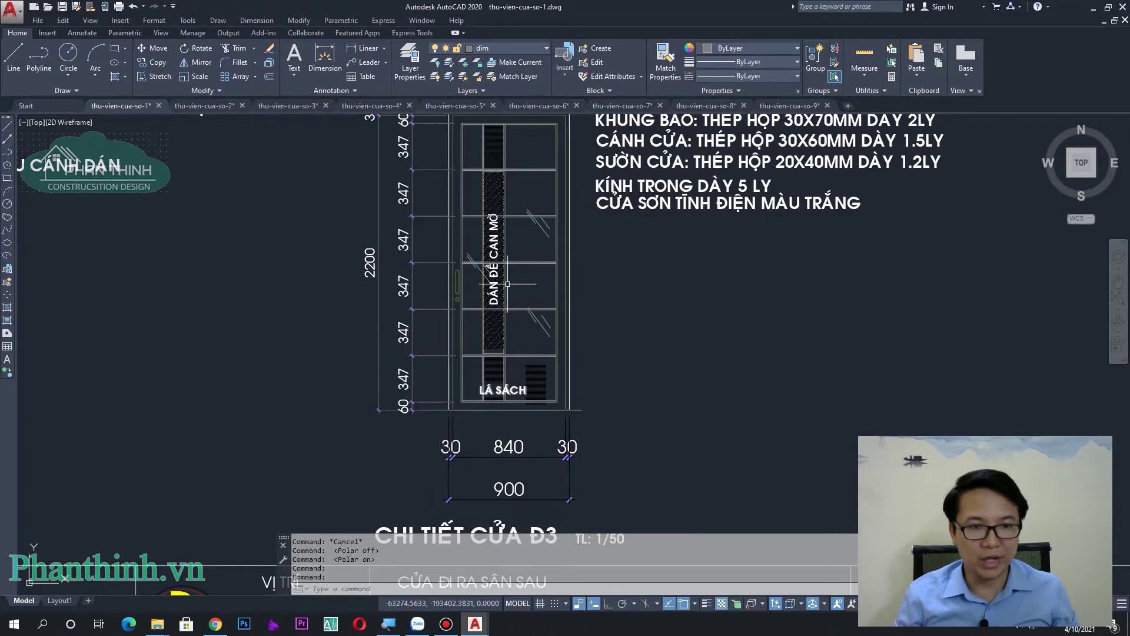
Pull back to see many door details at once.
{"action": "scroll", "coordinate": [507, 284], "scroll_direction": "down", "scroll_amount": 3}
{"action": "mouse_move", "coordinate": [759, 356]}
{"action": "middle_mouse_down"}
{"action": "mouse_move", "coordinate": [315, 378]}
{"action": "mouse_move", "coordinate": [806, 427]}
{"action": "mouse_move", "coordinate": [457, 441]}
{"action": "mouse_move", "coordinate": [552, 496]}
{"action": "mouse_move", "coordinate": [114, 363]}
{"action": "middle_mouse_up"}
{"action": "scroll", "coordinate": [315, 377], "scroll_direction": "up", "scroll_amount": 5}
{"action": "scroll", "coordinate": [806, 428], "scroll_direction": "down", "scroll_amount": 2}
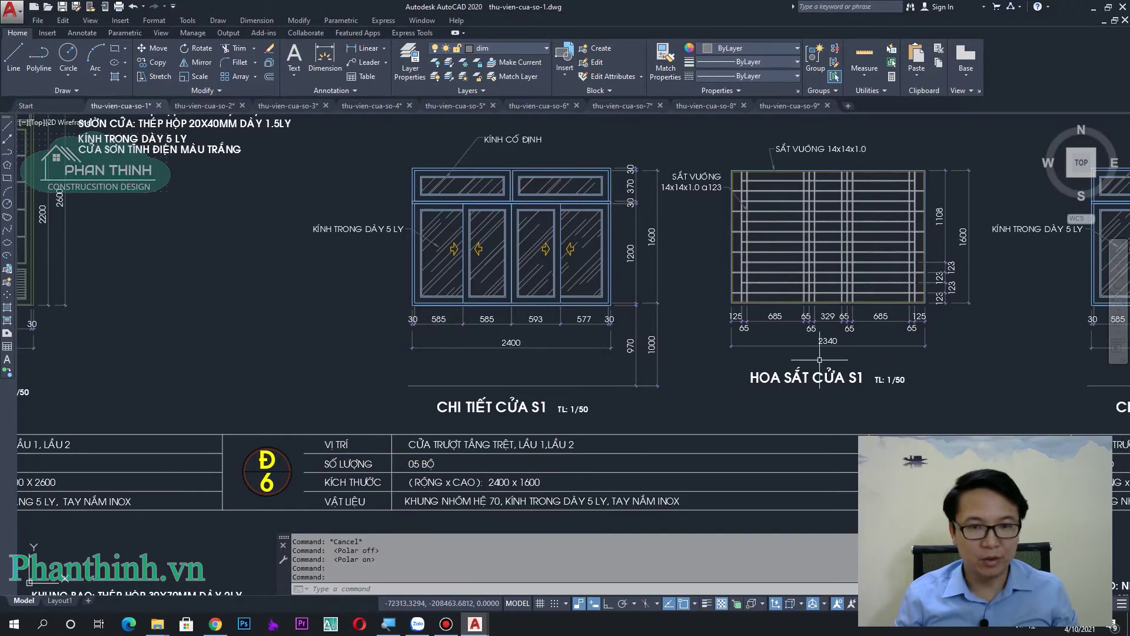
Bring the S1 and S2 window details with their tables into view.
{"action": "middle_click_drag", "start_coordinate": [823, 359], "coordinate": [550, 382]}
{"action": "middle_click_drag", "start_coordinate": [930, 363], "coordinate": [659, 333]}
{"action": "scroll", "coordinate": [846, 373], "scroll_direction": "down", "scroll_amount": 3}
{"action": "scroll", "coordinate": [752, 351], "scroll_direction": "up", "scroll_amount": 2}
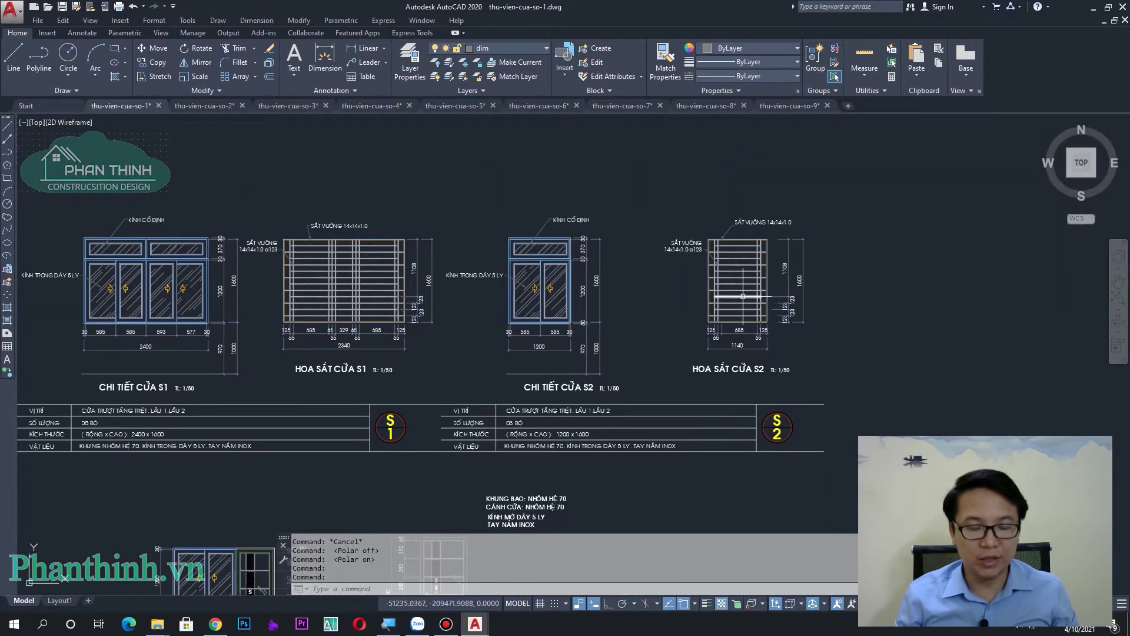
{"action": "scroll", "coordinate": [733, 321], "scroll_direction": "down", "scroll_amount": 1}
Bring the Đ5–Đ9 door details and their tables into view.
{"action": "middle_click_drag", "start_coordinate": [724, 548], "coordinate": [718, 328]}
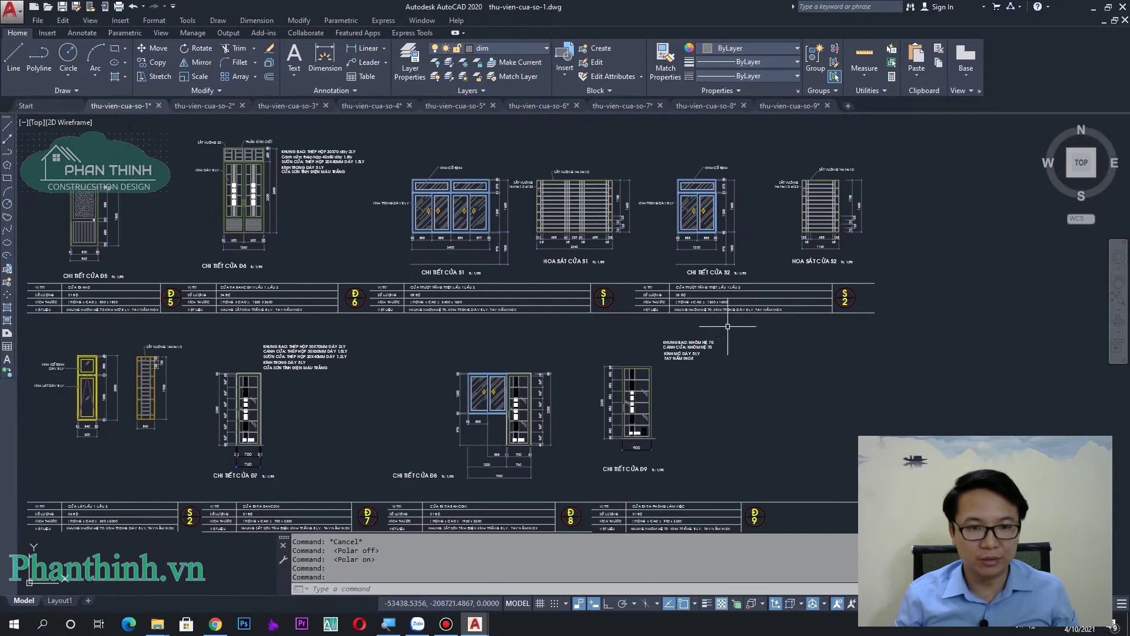
{"action": "middle_click_drag", "start_coordinate": [235, 377], "coordinate": [487, 376]}
{"action": "scroll", "coordinate": [283, 353], "scroll_direction": "up", "scroll_amount": 5}
{"action": "scroll", "coordinate": [581, 387], "scroll_direction": "down", "scroll_amount": 2}
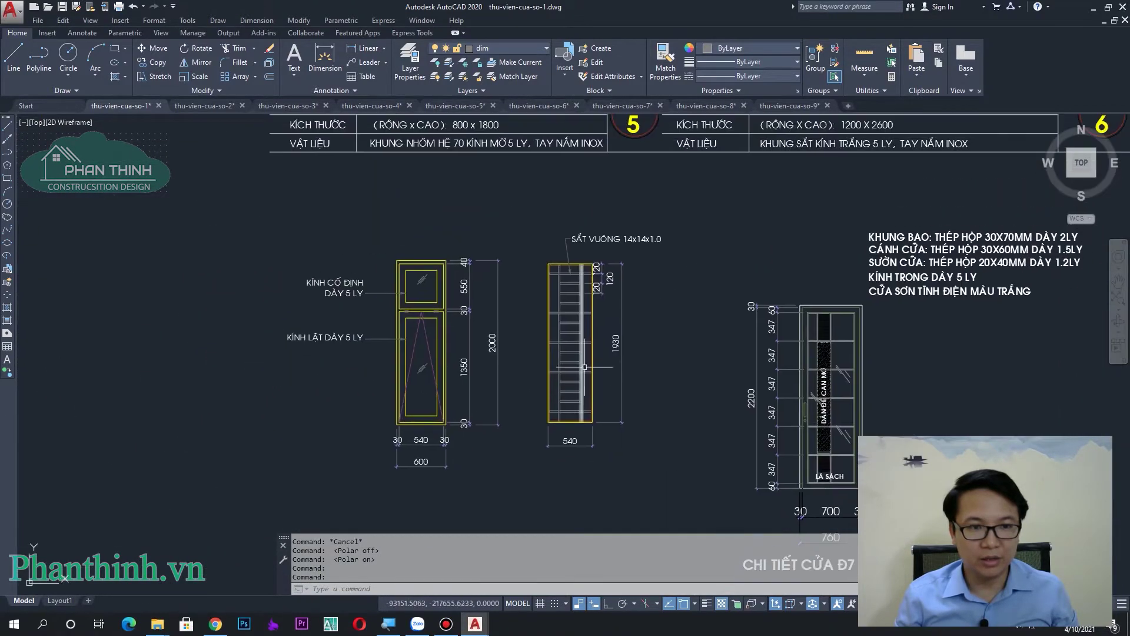
{"action": "scroll", "coordinate": [428, 305], "scroll_direction": "down", "scroll_amount": 2}
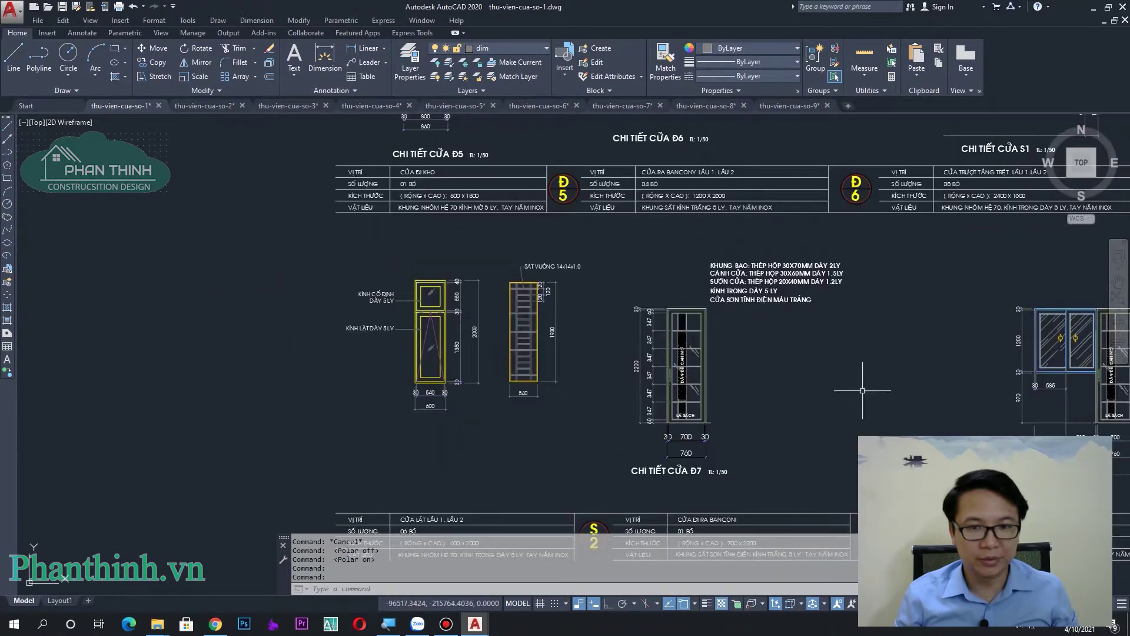
{"action": "scroll", "coordinate": [585, 344], "scroll_direction": "up", "scroll_amount": 1}
Zoom in on the Đ9 door detail.
{"action": "middle_click_drag", "start_coordinate": [762, 395], "coordinate": [559, 359]}
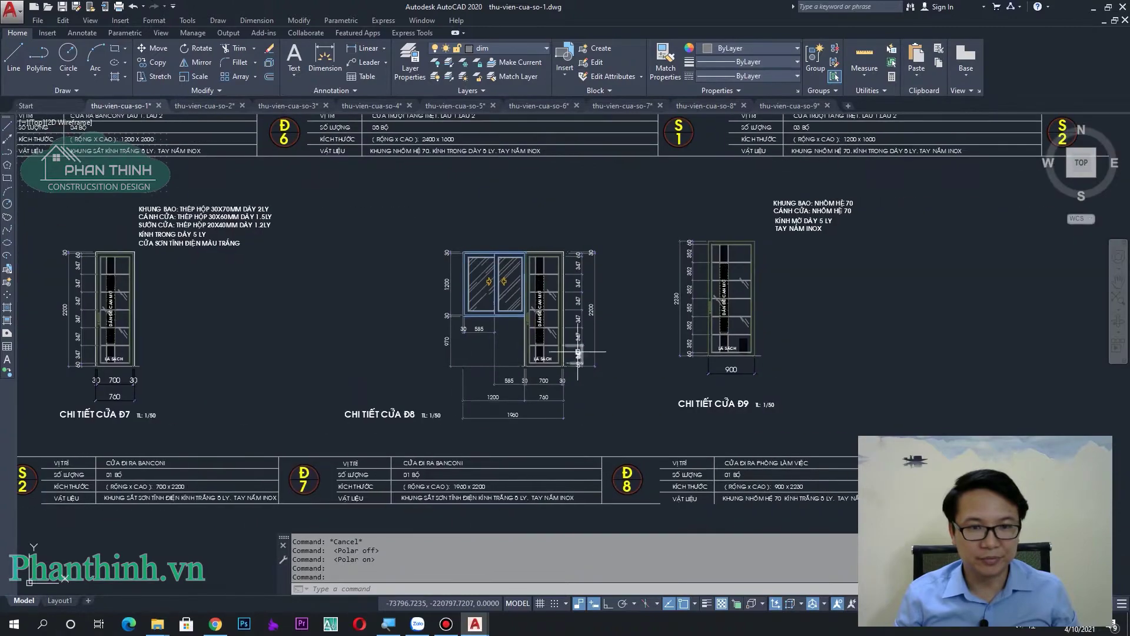
{"action": "scroll", "coordinate": [606, 330], "scroll_direction": "up", "scroll_amount": 3}
{"action": "scroll", "coordinate": [592, 265], "scroll_direction": "up", "scroll_amount": 1}
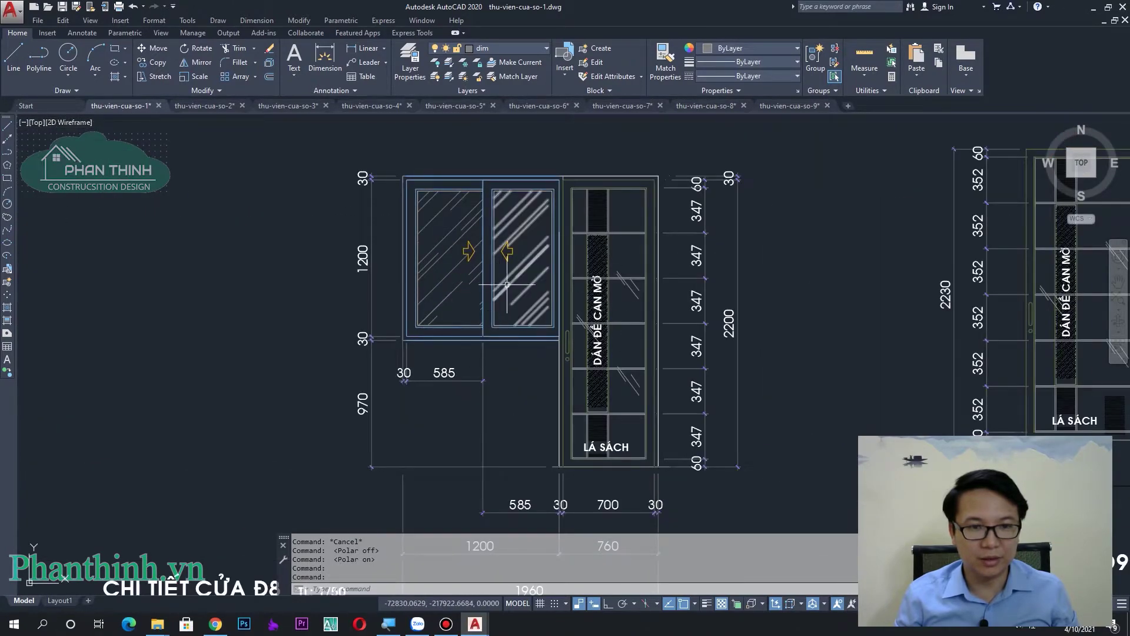
{"action": "scroll", "coordinate": [600, 339], "scroll_direction": "down", "scroll_amount": 3}
{"action": "scroll", "coordinate": [589, 353], "scroll_direction": "up", "scroll_amount": 1}
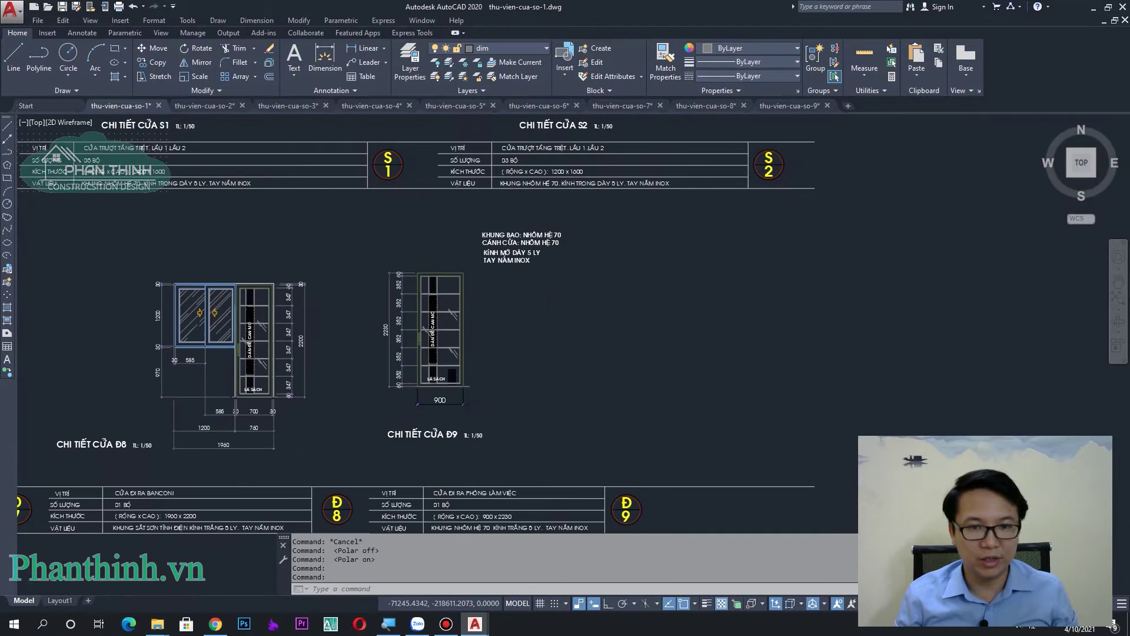
{"action": "scroll", "coordinate": [585, 379], "scroll_direction": "down", "scroll_amount": 3}
{"action": "scroll", "coordinate": [529, 424], "scroll_direction": "up", "scroll_amount": 1}
Shift the door-detail overview right and zoom to review it.
{"action": "middle_click_drag", "start_coordinate": [530, 423], "coordinate": [618, 456]}
{"action": "scroll", "coordinate": [469, 365], "scroll_direction": "down", "scroll_amount": 1}
{"action": "scroll", "coordinate": [469, 365], "scroll_direction": "up", "scroll_amount": 1}
{"action": "scroll", "coordinate": [514, 492], "scroll_direction": "up", "scroll_amount": 1}
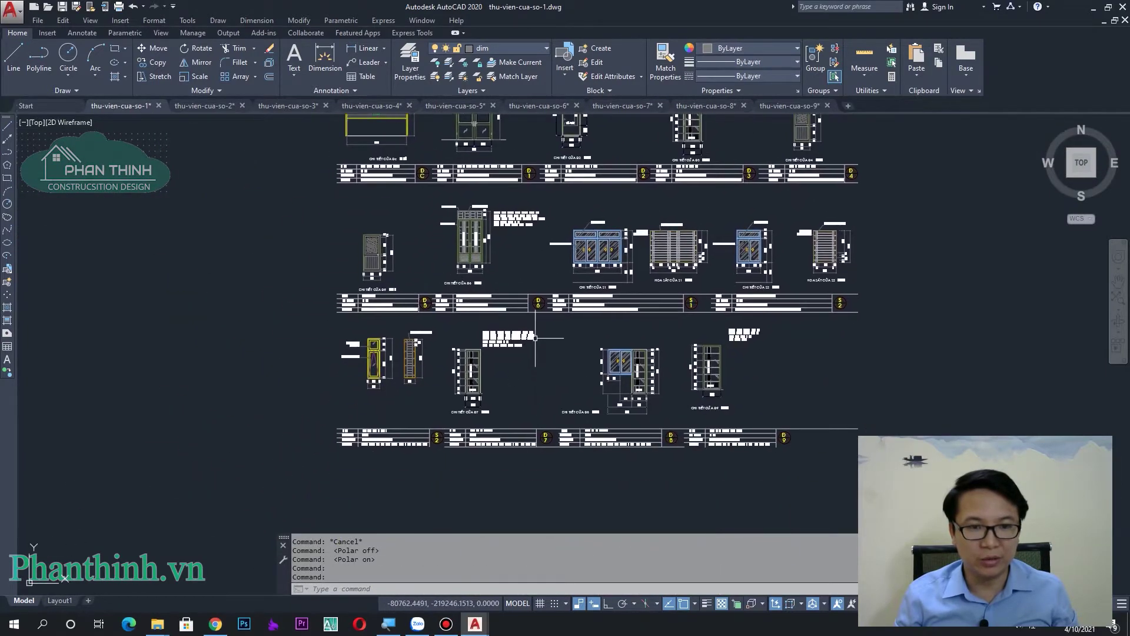
{"action": "scroll", "coordinate": [515, 424], "scroll_direction": "up", "scroll_amount": 3}
{"action": "scroll", "coordinate": [516, 423], "scroll_direction": "down", "scroll_amount": 3}
{"action": "scroll", "coordinate": [253, 136], "scroll_direction": "up", "scroll_amount": 1}
{"action": "scroll", "coordinate": [253, 123], "scroll_direction": "up", "scroll_amount": 1}
{"action": "left_click", "coordinate": [203, 106]}
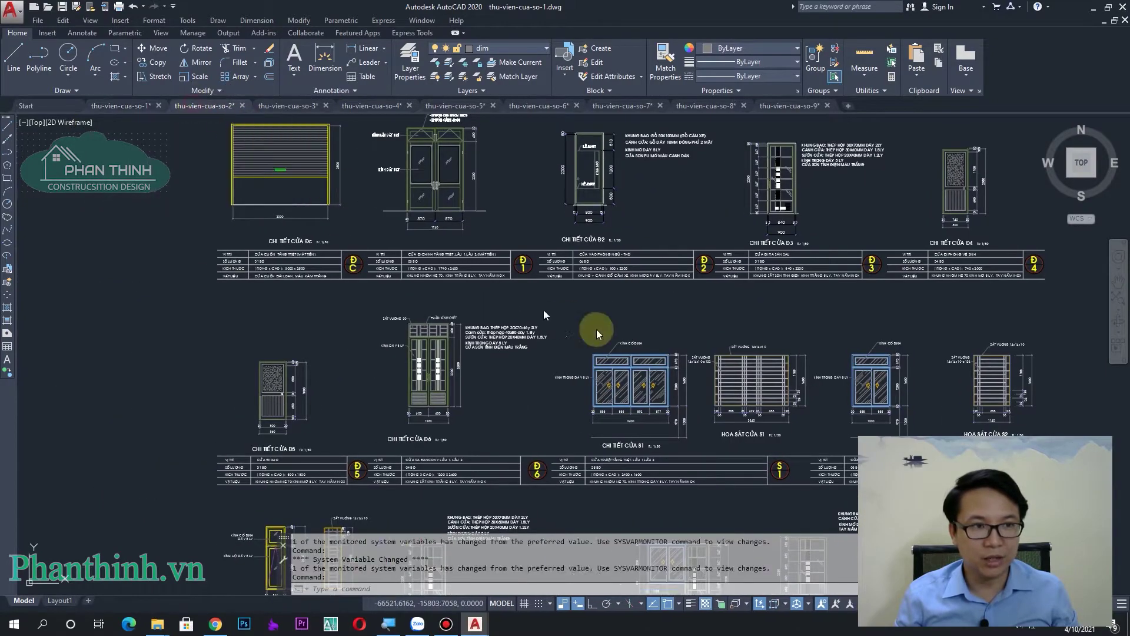
Nudge the door-library sheet down and zoom in on it.
{"action": "scroll", "coordinate": [612, 356], "scroll_direction": "down", "scroll_amount": 2}
{"action": "scroll", "coordinate": [653, 248], "scroll_direction": "up", "scroll_amount": 1}
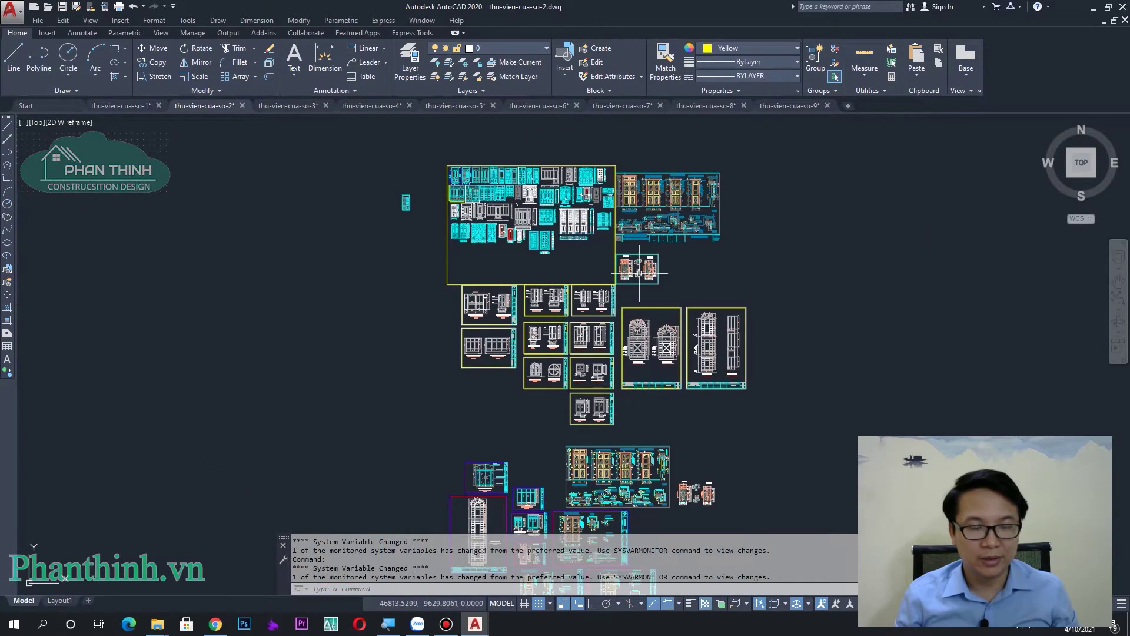
{"action": "scroll", "coordinate": [578, 333], "scroll_direction": "up", "scroll_amount": 3}
{"action": "middle_click_drag", "start_coordinate": [578, 333], "coordinate": [582, 372]}
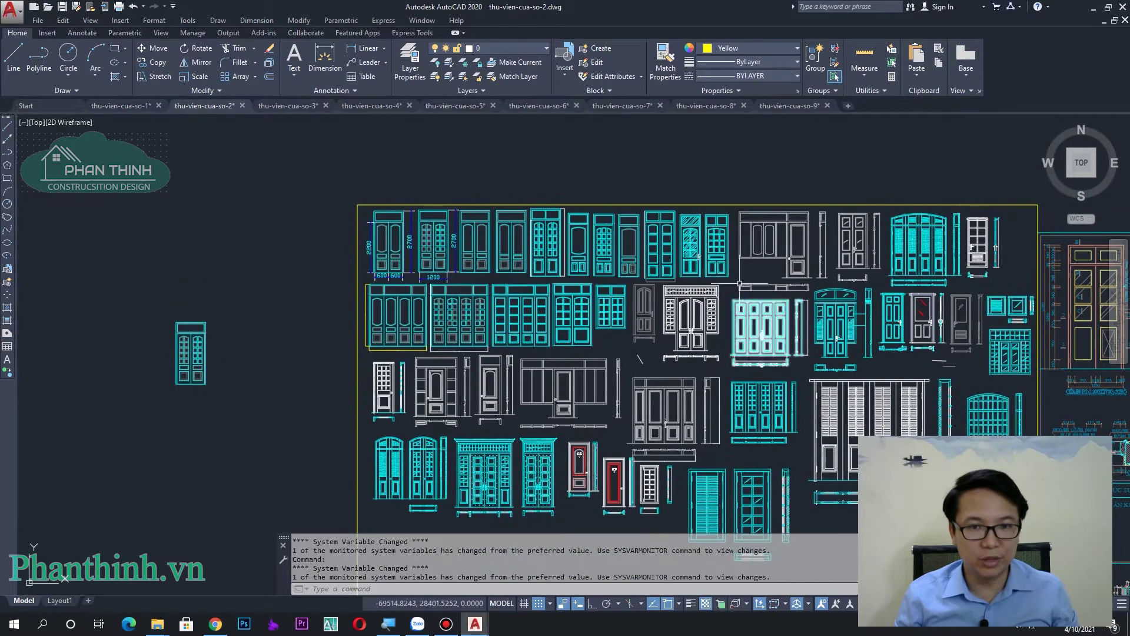
{"action": "scroll", "coordinate": [462, 222], "scroll_direction": "up", "scroll_amount": 4}
{"action": "scroll", "coordinate": [462, 222], "scroll_direction": "down", "scroll_amount": 2}
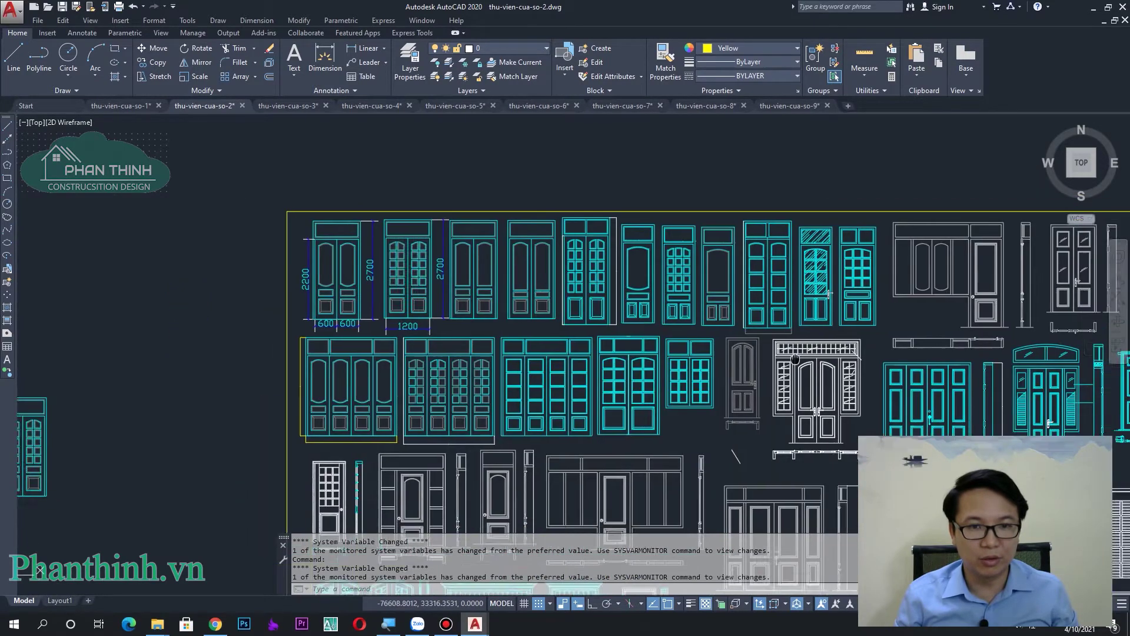
Enlarge the door library and scan its right and left parts.
{"action": "middle_click_drag", "start_coordinate": [847, 338], "coordinate": [691, 315]}
{"action": "middle_click_drag", "start_coordinate": [915, 332], "coordinate": [656, 264]}
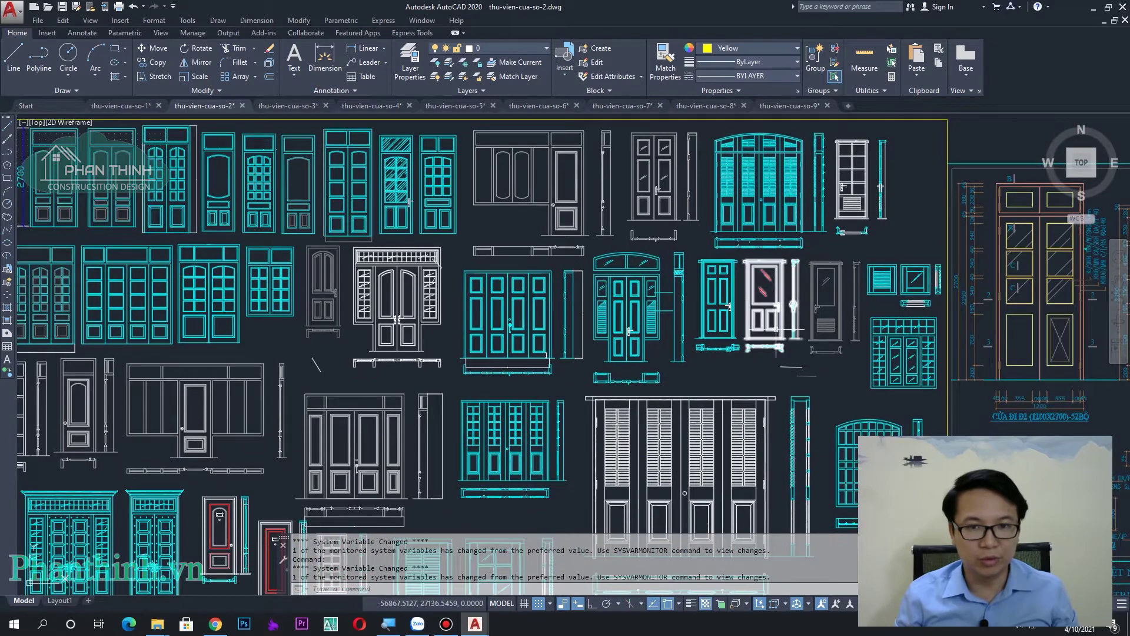
{"action": "scroll", "coordinate": [775, 333], "scroll_direction": "down", "scroll_amount": 2}
{"action": "middle_click_drag", "start_coordinate": [317, 336], "coordinate": [464, 290]}
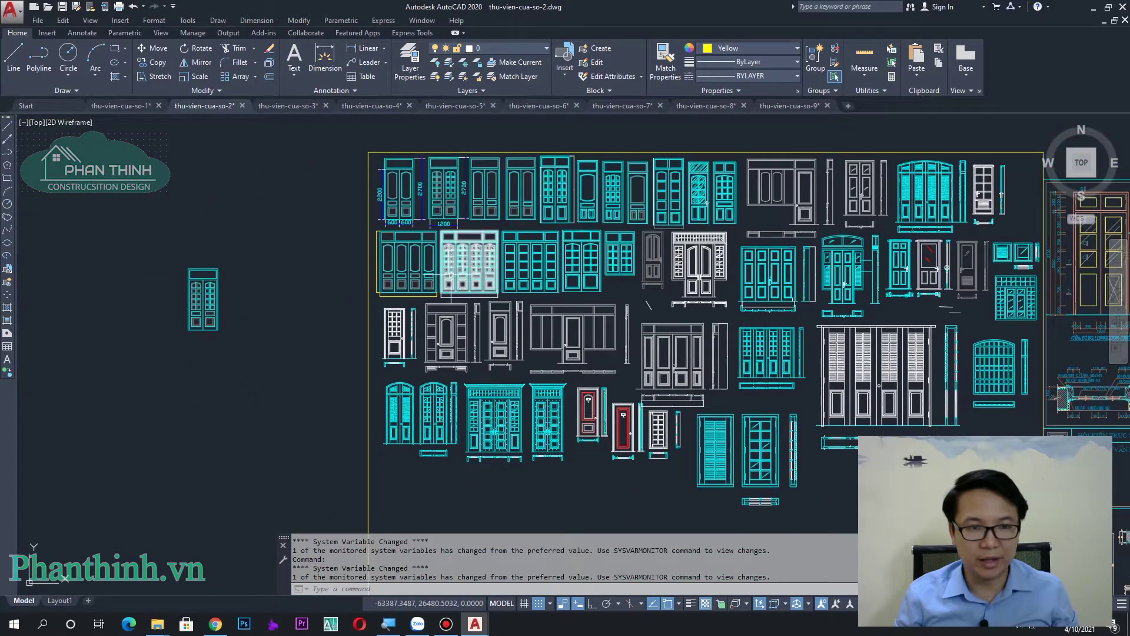
{"action": "scroll", "coordinate": [464, 290], "scroll_direction": "up", "scroll_amount": 2}
Pan over the lower rows and other areas of the door library.
{"action": "middle_click_drag", "start_coordinate": [722, 392], "coordinate": [654, 313]}
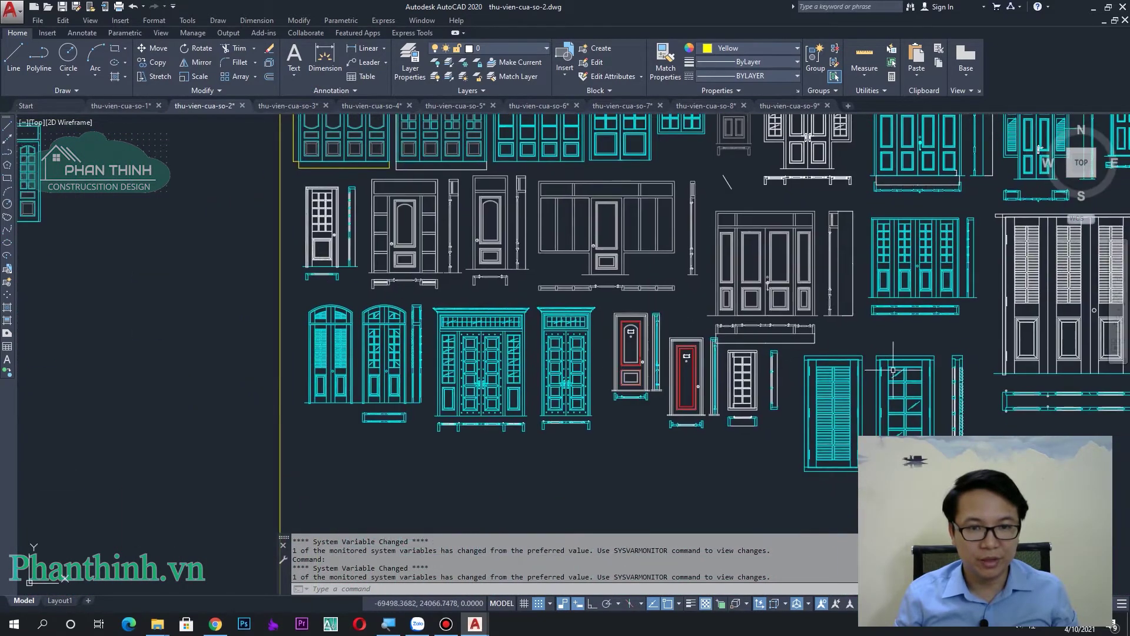
{"action": "scroll", "coordinate": [894, 369], "scroll_direction": "down", "scroll_amount": 1}
{"action": "middle_click_drag", "start_coordinate": [893, 370], "coordinate": [704, 383]}
{"action": "scroll", "coordinate": [671, 487], "scroll_direction": "up", "scroll_amount": 1}
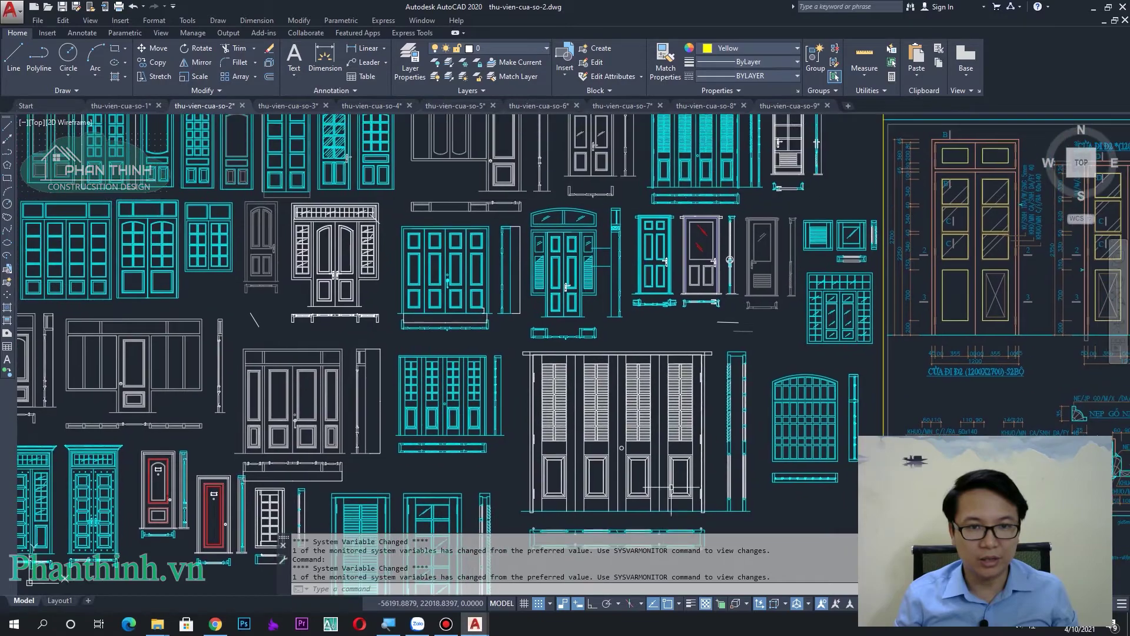
{"action": "middle_click_drag", "start_coordinate": [709, 328], "coordinate": [715, 424]}
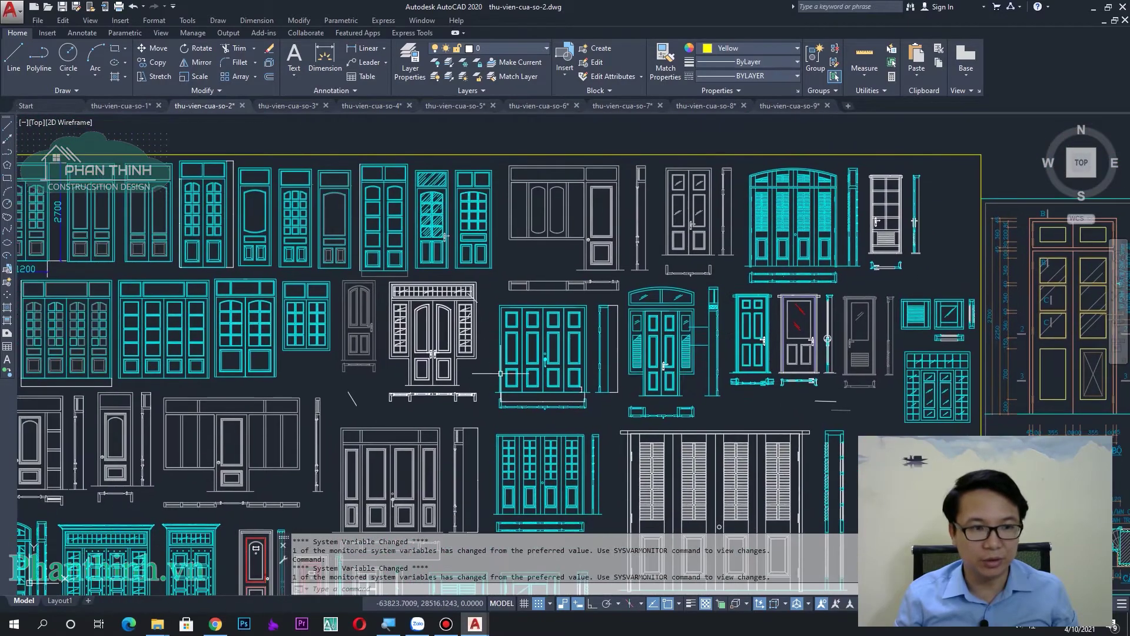
{"action": "scroll", "coordinate": [667, 358], "scroll_direction": "down", "scroll_amount": 1}
{"action": "scroll", "coordinate": [348, 352], "scroll_direction": "up", "scroll_amount": 1}
Bring the door elevation sheet and its header labels into view.
{"action": "mouse_move", "coordinate": [667, 357]}
{"action": "middle_mouse_down"}
{"action": "mouse_move", "coordinate": [348, 353]}
{"action": "mouse_move", "coordinate": [256, 390]}
{"action": "middle_mouse_up"}
{"action": "scroll", "coordinate": [609, 342], "scroll_direction": "down", "scroll_amount": 1}
{"action": "scroll", "coordinate": [609, 343], "scroll_direction": "up", "scroll_amount": 1}
{"action": "scroll", "coordinate": [611, 290], "scroll_direction": "down", "scroll_amount": 1}
{"action": "middle_click_drag", "start_coordinate": [610, 290], "coordinate": [656, 387]}
{"action": "scroll", "coordinate": [886, 420], "scroll_direction": "up", "scroll_amount": 1}
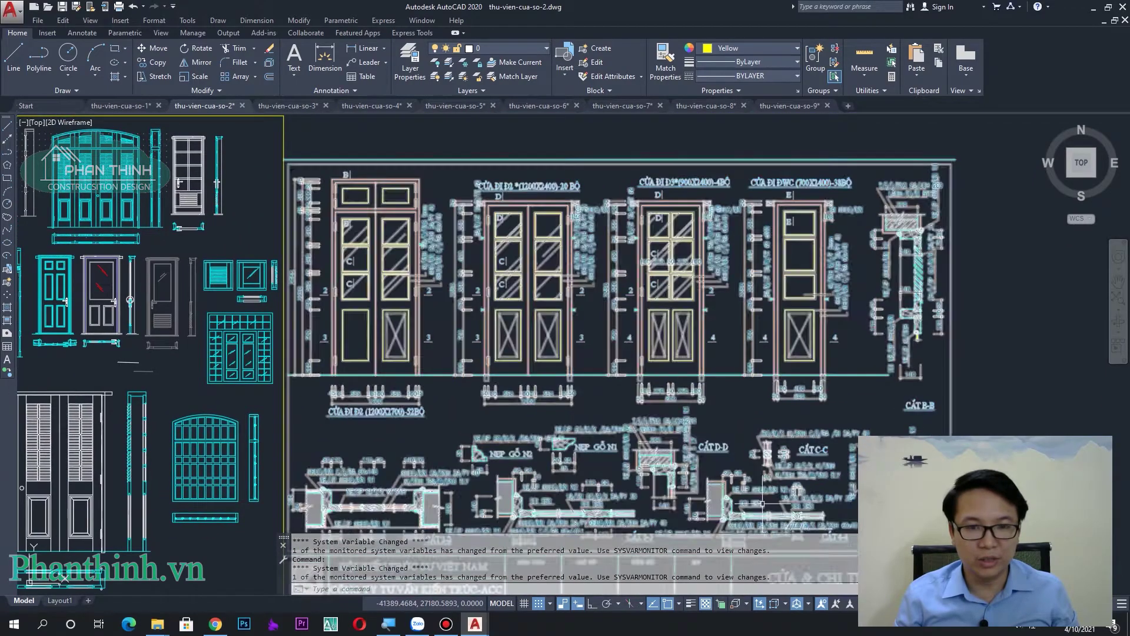
Zoom out over the sheet set, then zoom in on doors Đ1 and Đ2.
{"action": "middle_click_drag", "start_coordinate": [886, 420], "coordinate": [891, 347]}
{"action": "scroll", "coordinate": [625, 366], "scroll_direction": "down", "scroll_amount": 2}
{"action": "scroll", "coordinate": [625, 365], "scroll_direction": "down", "scroll_amount": 4}
{"action": "middle_click_drag", "start_coordinate": [625, 365], "coordinate": [689, 264]}
{"action": "scroll", "coordinate": [382, 428], "scroll_direction": "up", "scroll_amount": 2}
{"action": "scroll", "coordinate": [383, 428], "scroll_direction": "up", "scroll_amount": 4}
{"action": "scroll", "coordinate": [382, 428], "scroll_direction": "up", "scroll_amount": 2}
{"action": "scroll", "coordinate": [447, 343], "scroll_direction": "up", "scroll_amount": 2}
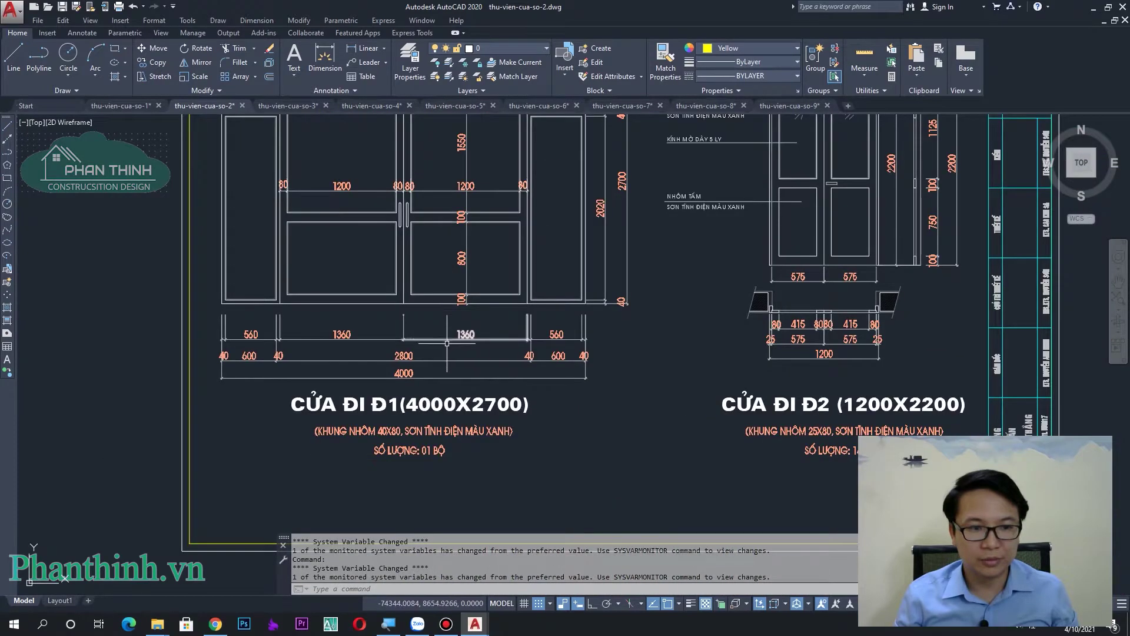
{"action": "middle_click_drag", "start_coordinate": [518, 381], "coordinate": [585, 379]}
{"action": "scroll", "coordinate": [624, 348], "scroll_direction": "down", "scroll_amount": 2}
{"action": "scroll", "coordinate": [624, 348], "scroll_direction": "down", "scroll_amount": 2}
{"action": "scroll", "coordinate": [624, 349], "scroll_direction": "down", "scroll_amount": 2}
Pan back across several door sheets to the arched window sheet.
{"action": "middle_click_drag", "start_coordinate": [1027, 385], "coordinate": [648, 341]}
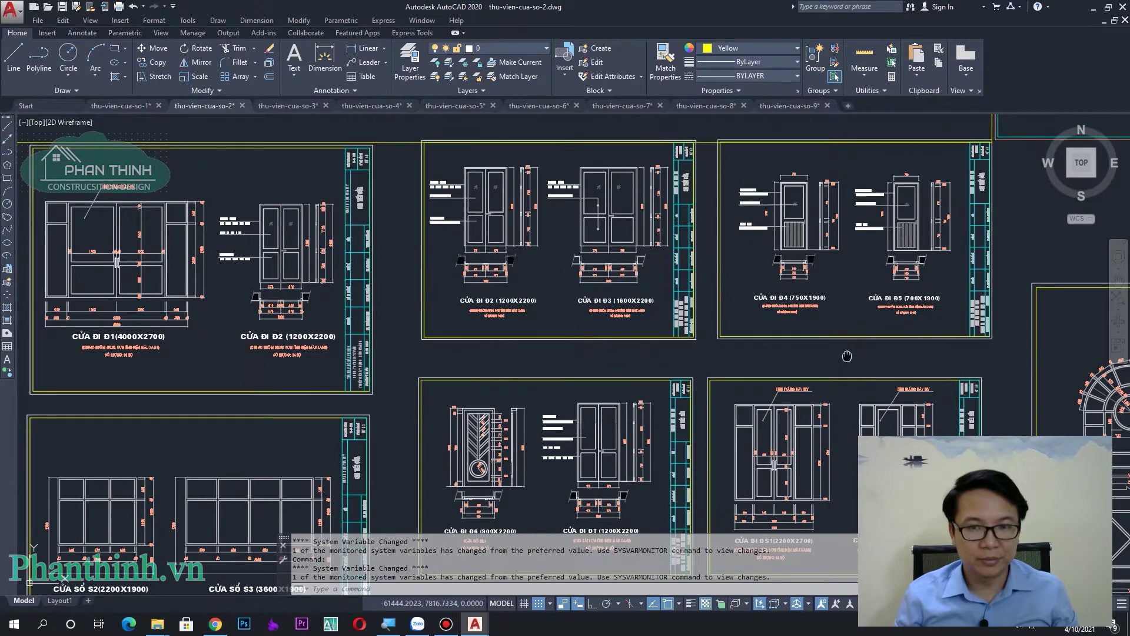
{"action": "middle_click_drag", "start_coordinate": [846, 355], "coordinate": [563, 345]}
{"action": "scroll", "coordinate": [328, 380], "scroll_direction": "down", "scroll_amount": 4}
{"action": "scroll", "coordinate": [327, 379], "scroll_direction": "up", "scroll_amount": 2}
{"action": "scroll", "coordinate": [327, 379], "scroll_direction": "up", "scroll_amount": 2}
{"action": "scroll", "coordinate": [327, 379], "scroll_direction": "up", "scroll_amount": 3}
{"action": "scroll", "coordinate": [423, 318], "scroll_direction": "down", "scroll_amount": 5}
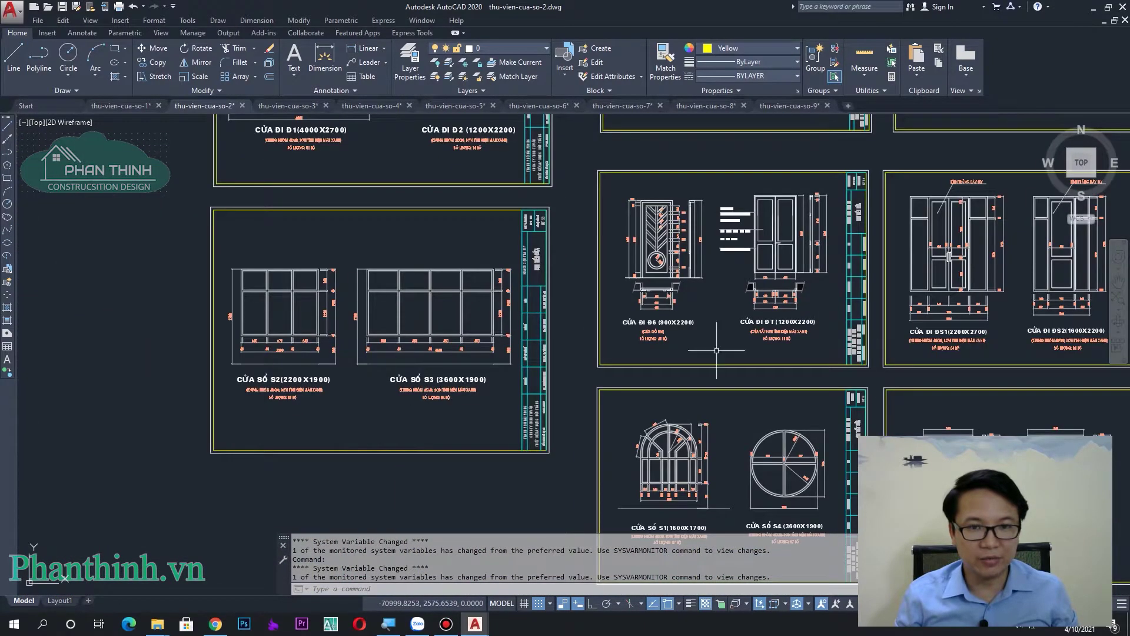
{"action": "scroll", "coordinate": [733, 432], "scroll_direction": "up", "scroll_amount": 1}
Move past the S1 and S4 window sheets to the VK4 and VK3 glazed screens.
{"action": "middle_click_drag", "start_coordinate": [733, 433], "coordinate": [663, 345]}
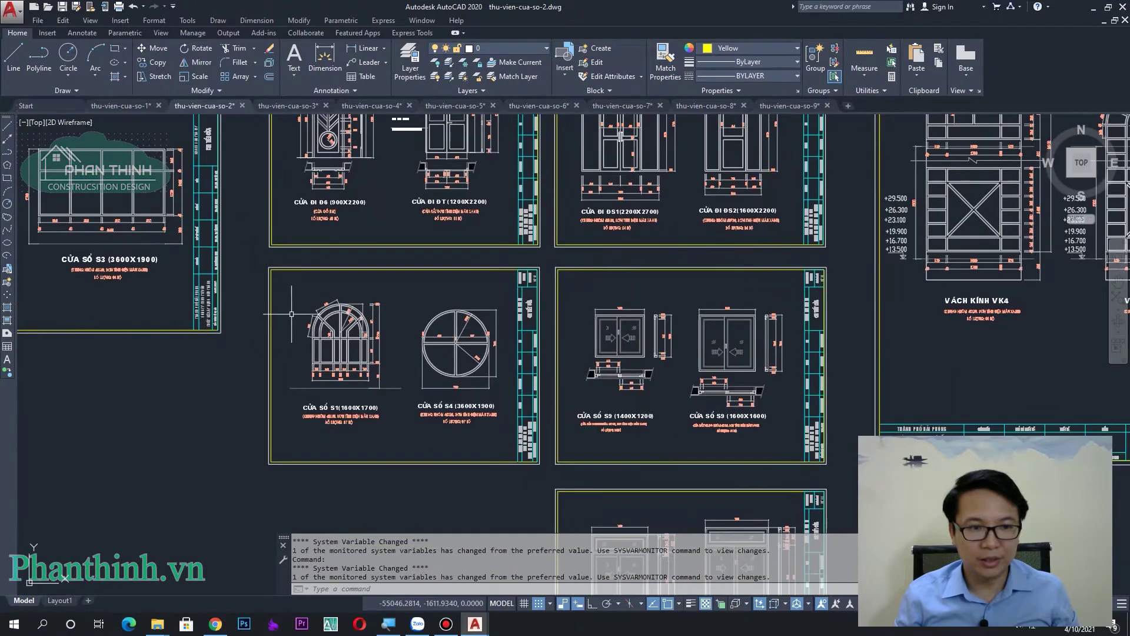
{"action": "scroll", "coordinate": [294, 312], "scroll_direction": "up", "scroll_amount": 4}
{"action": "scroll", "coordinate": [353, 335], "scroll_direction": "down", "scroll_amount": 1}
{"action": "scroll", "coordinate": [448, 359], "scroll_direction": "down", "scroll_amount": 3}
{"action": "mouse_move", "coordinate": [710, 390]}
{"action": "middle_mouse_down"}
{"action": "mouse_move", "coordinate": [762, 395]}
{"action": "mouse_move", "coordinate": [608, 360]}
{"action": "middle_mouse_up"}
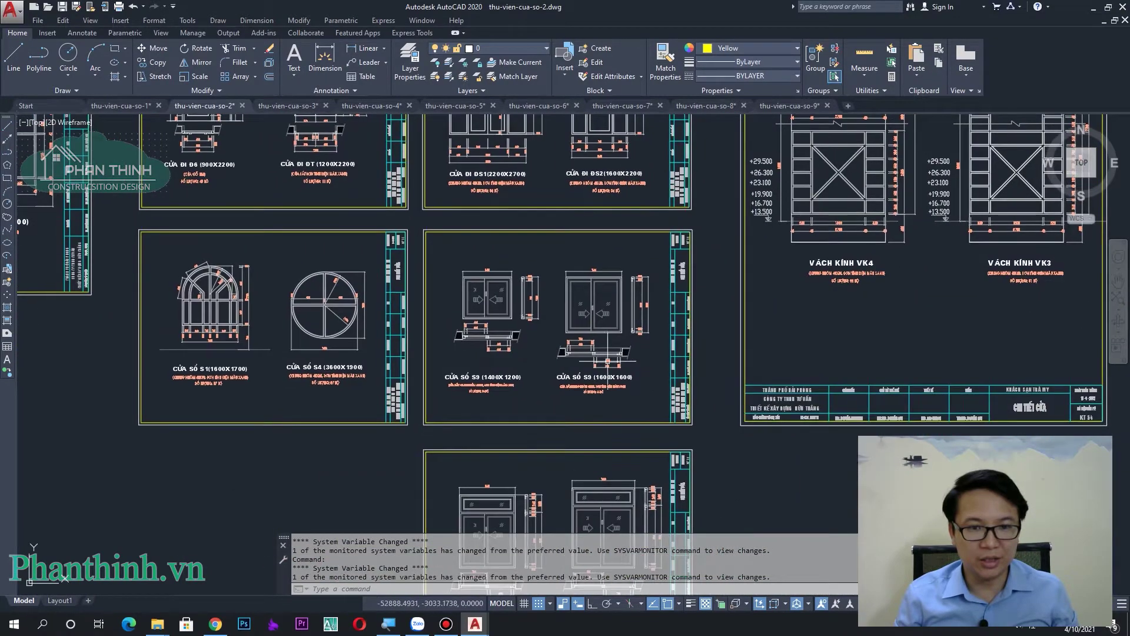
{"action": "mouse_move", "coordinate": [999, 212]}
{"action": "middle_mouse_down"}
{"action": "mouse_move", "coordinate": [715, 363]}
{"action": "mouse_move", "coordinate": [673, 400]}
{"action": "middle_mouse_up"}
{"action": "scroll", "coordinate": [723, 274], "scroll_direction": "up", "scroll_amount": 2}
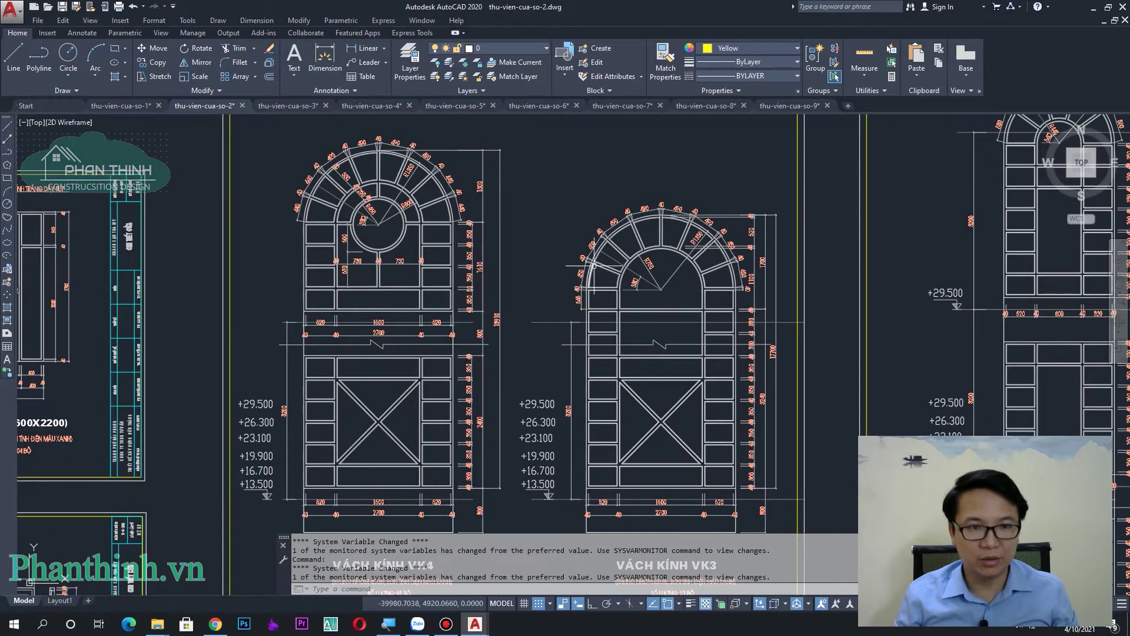
{"action": "scroll", "coordinate": [595, 259], "scroll_direction": "down", "scroll_amount": 4}
{"action": "scroll", "coordinate": [595, 258], "scroll_direction": "down", "scroll_amount": 2}
{"action": "scroll", "coordinate": [672, 307], "scroll_direction": "up", "scroll_amount": 1}
{"action": "scroll", "coordinate": [673, 308], "scroll_direction": "up", "scroll_amount": 3}
Look across the door-detail sheets, then zoom out to an overview of all sheets.
{"action": "middle_click_drag", "start_coordinate": [802, 307], "coordinate": [723, 333]}
{"action": "middle_click_drag", "start_coordinate": [612, 439], "coordinate": [728, 357]}
{"action": "scroll", "coordinate": [698, 465], "scroll_direction": "down", "scroll_amount": 1}
{"action": "scroll", "coordinate": [639, 294], "scroll_direction": "down", "scroll_amount": 1}
{"action": "scroll", "coordinate": [648, 359], "scroll_direction": "down", "scroll_amount": 1}
{"action": "scroll", "coordinate": [764, 346], "scroll_direction": "down", "scroll_amount": 2}
{"action": "scroll", "coordinate": [765, 346], "scroll_direction": "down", "scroll_amount": 2}
{"action": "scroll", "coordinate": [676, 435], "scroll_direction": "up", "scroll_amount": 1}
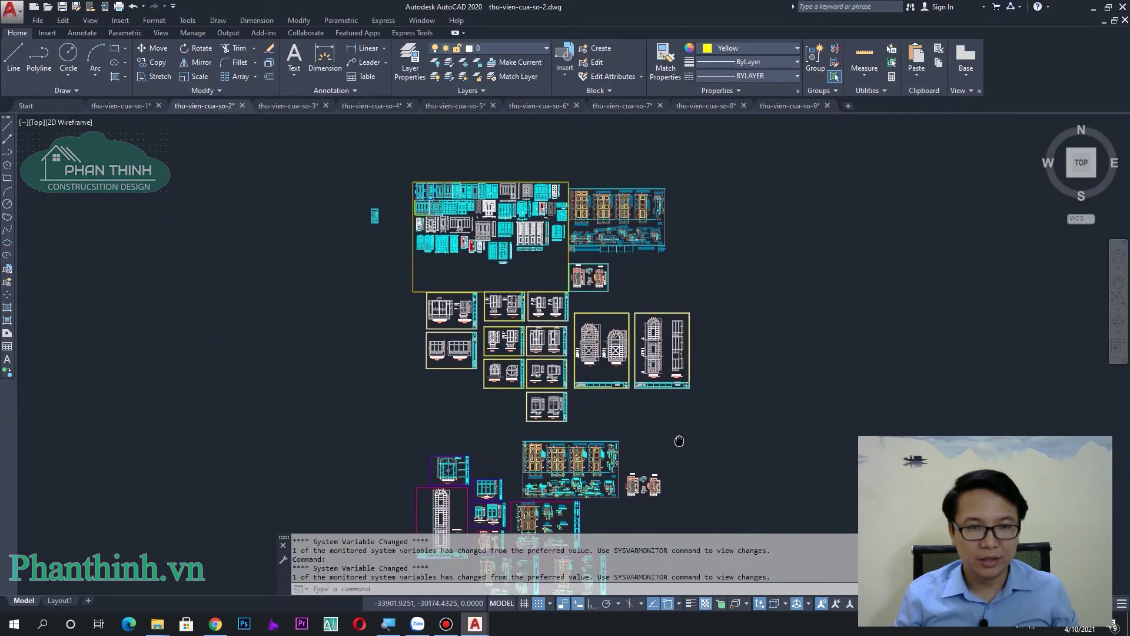
{"action": "mouse_move", "coordinate": [618, 406]}
{"action": "middle_mouse_down"}
{"action": "mouse_move", "coordinate": [629, 456]}
{"action": "mouse_move", "coordinate": [606, 391]}
{"action": "middle_mouse_up"}
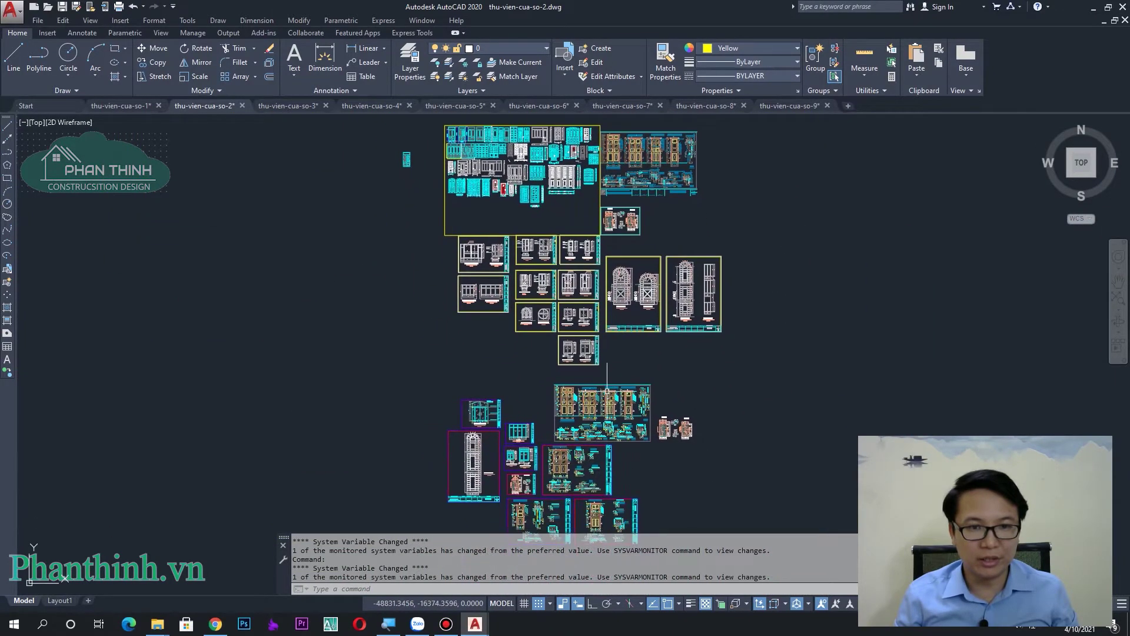
{"action": "middle_click_drag", "start_coordinate": [587, 316], "coordinate": [593, 301]}
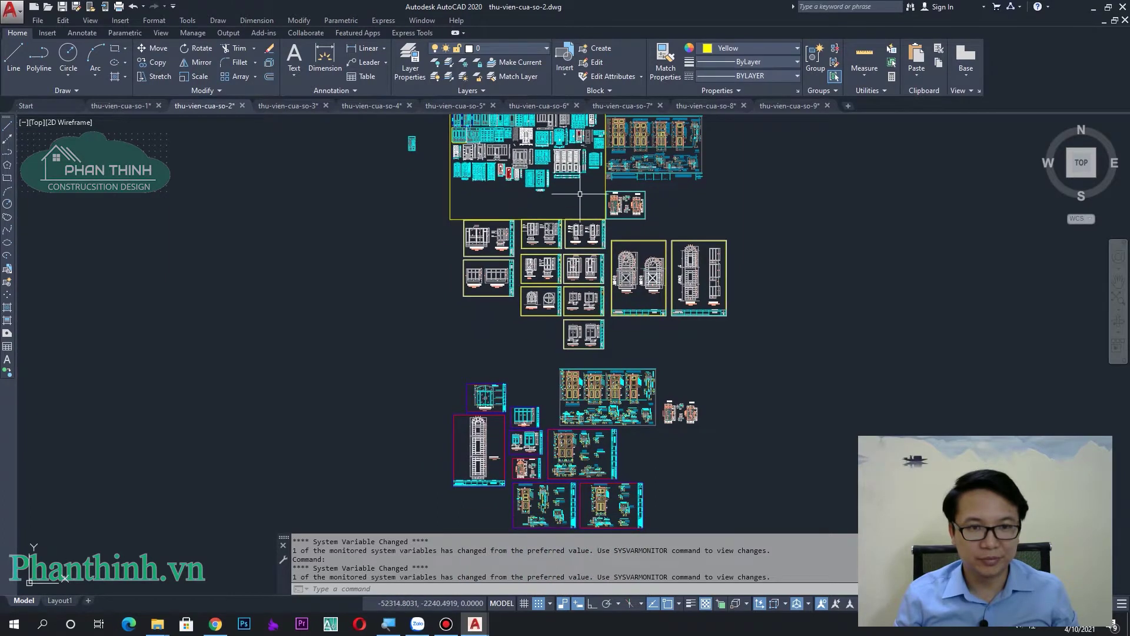
{"action": "middle_click_drag", "start_coordinate": [592, 239], "coordinate": [579, 276]}
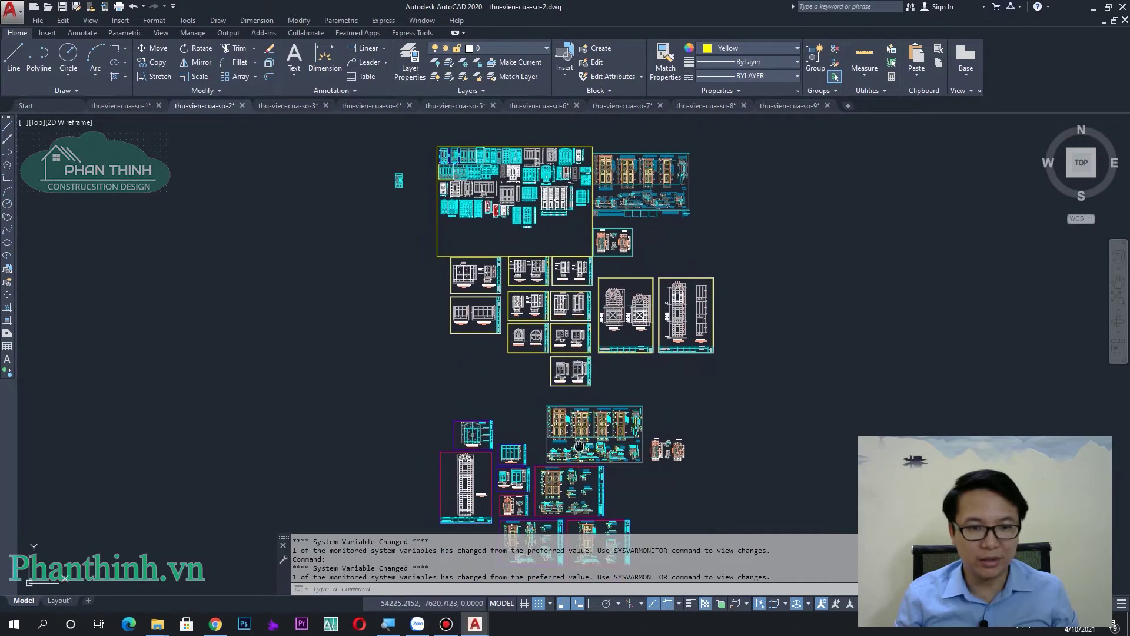
Switch to the thu-vien-cua-so-3 drawing and zoom in on its door sheets.
{"action": "middle_click_drag", "start_coordinate": [579, 445], "coordinate": [587, 388]}
{"action": "left_click", "coordinate": [291, 112]}
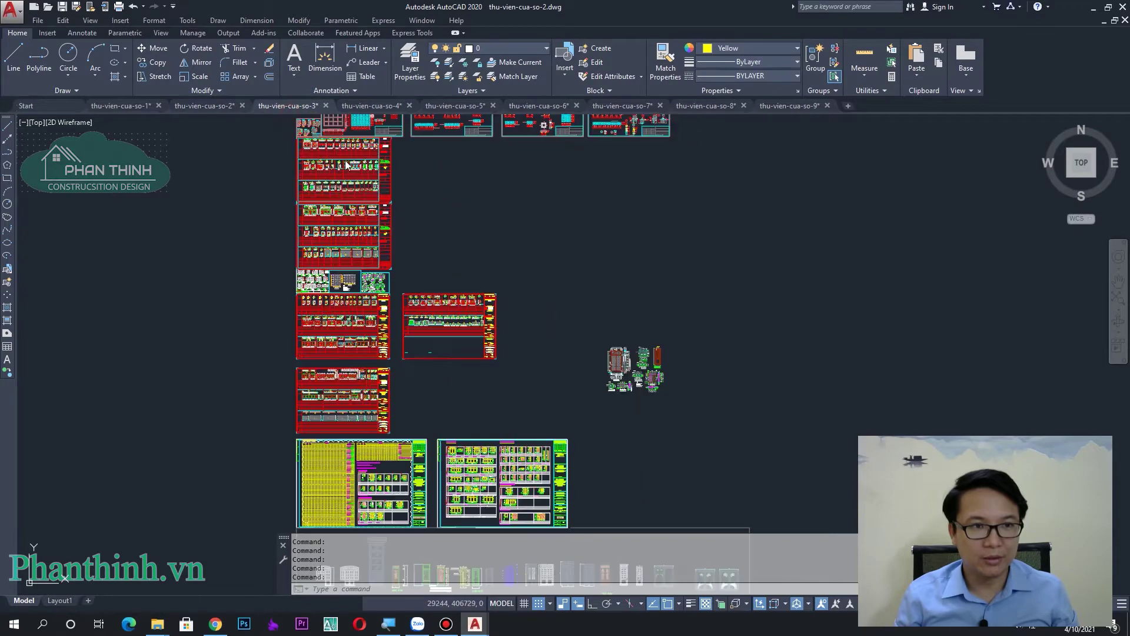
{"action": "scroll", "coordinate": [670, 331], "scroll_direction": "down", "scroll_amount": 2}
{"action": "scroll", "coordinate": [670, 330], "scroll_direction": "up", "scroll_amount": 1}
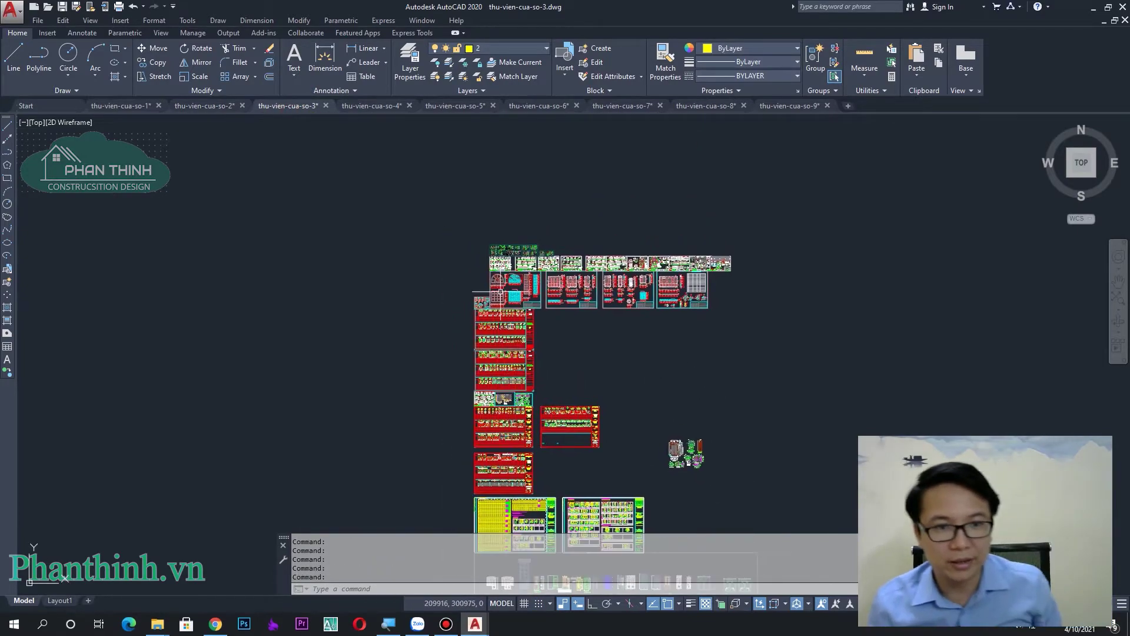
{"action": "scroll", "coordinate": [525, 252], "scroll_direction": "up", "scroll_amount": 2}
{"action": "scroll", "coordinate": [518, 289], "scroll_direction": "up", "scroll_amount": 1}
{"action": "scroll", "coordinate": [522, 293], "scroll_direction": "up", "scroll_amount": 2}
{"action": "scroll", "coordinate": [523, 293], "scroll_direction": "up", "scroll_amount": 1}
{"action": "scroll", "coordinate": [522, 293], "scroll_direction": "up", "scroll_amount": 2}
{"action": "scroll", "coordinate": [522, 293], "scroll_direction": "up", "scroll_amount": 5}
Centre the top-left door sheet and frame the full row of doors.
{"action": "middle_click_drag", "start_coordinate": [482, 365], "coordinate": [571, 347]}
{"action": "scroll", "coordinate": [454, 316], "scroll_direction": "down", "scroll_amount": 1}
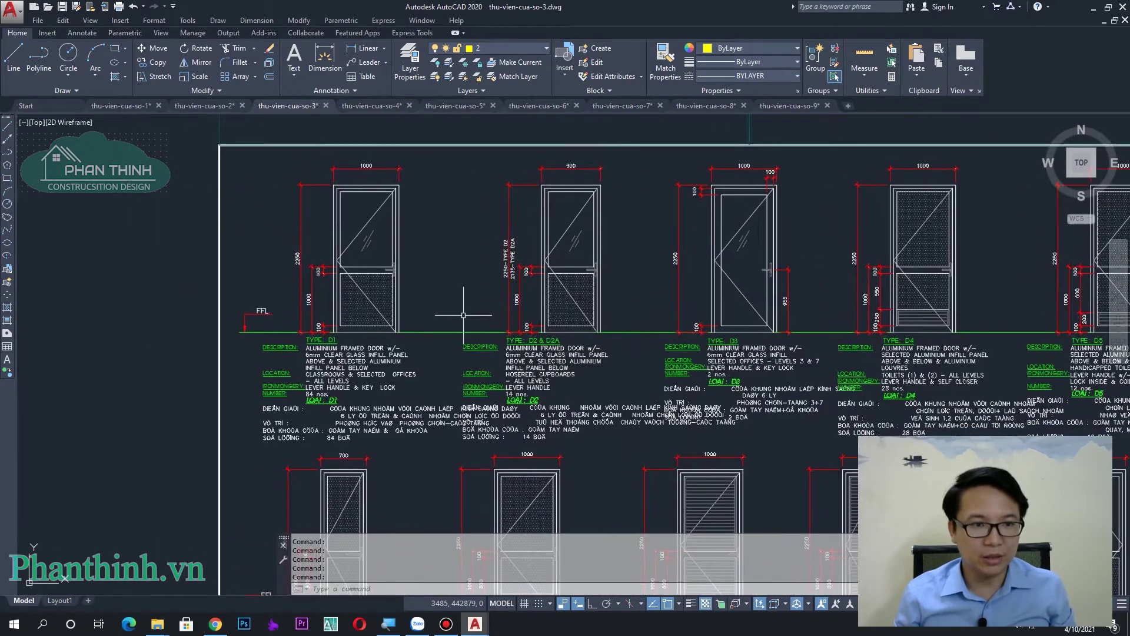
{"action": "scroll", "coordinate": [479, 354], "scroll_direction": "down", "scroll_amount": 1}
{"action": "scroll", "coordinate": [530, 371], "scroll_direction": "down", "scroll_amount": 2}
{"action": "scroll", "coordinate": [581, 380], "scroll_direction": "down", "scroll_amount": 1}
{"action": "scroll", "coordinate": [491, 347], "scroll_direction": "up", "scroll_amount": 5}
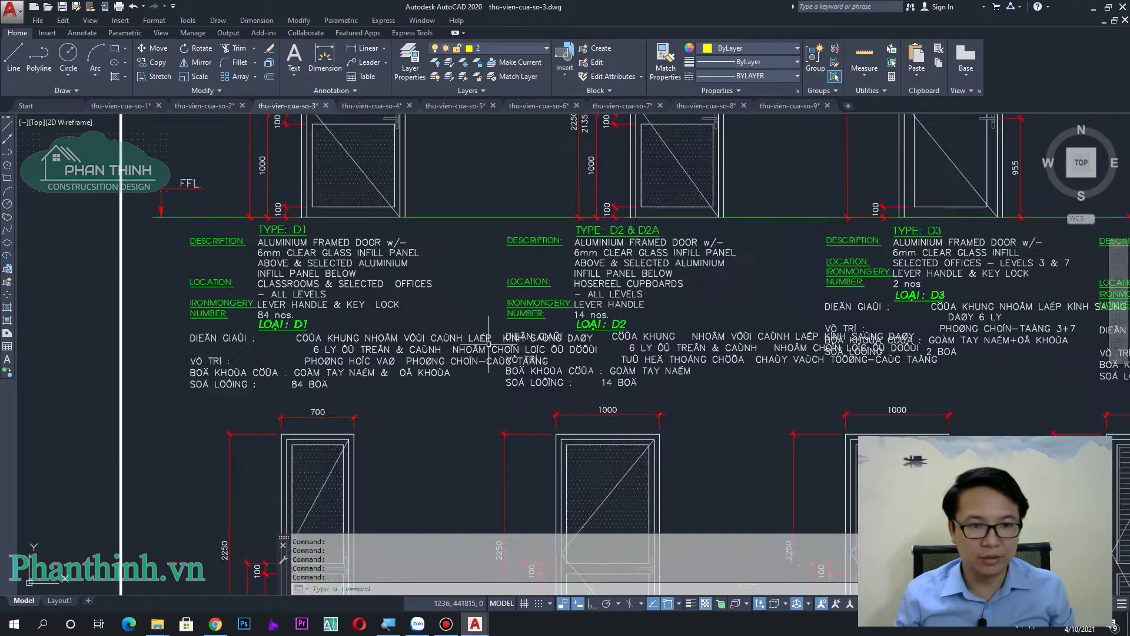
{"action": "middle_click_drag", "start_coordinate": [448, 326], "coordinate": [553, 425]}
{"action": "scroll", "coordinate": [529, 412], "scroll_direction": "down", "scroll_amount": 2}
{"action": "scroll", "coordinate": [471, 412], "scroll_direction": "up", "scroll_amount": 1}
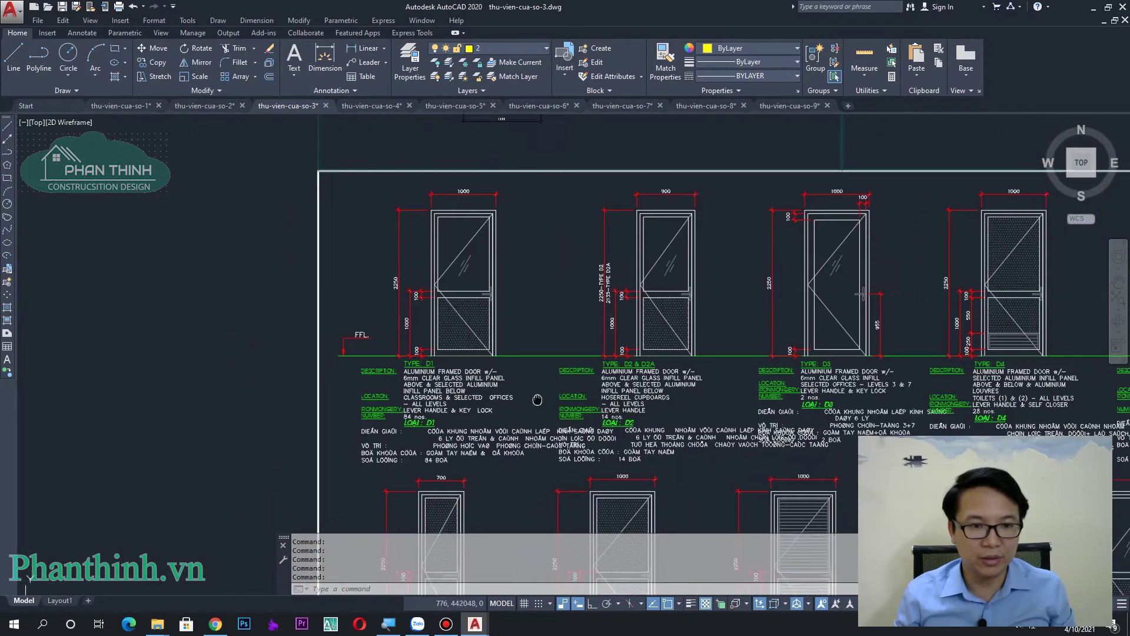
{"action": "scroll", "coordinate": [428, 408], "scroll_direction": "up", "scroll_amount": 1}
{"action": "scroll", "coordinate": [379, 400], "scroll_direction": "up", "scroll_amount": 2}
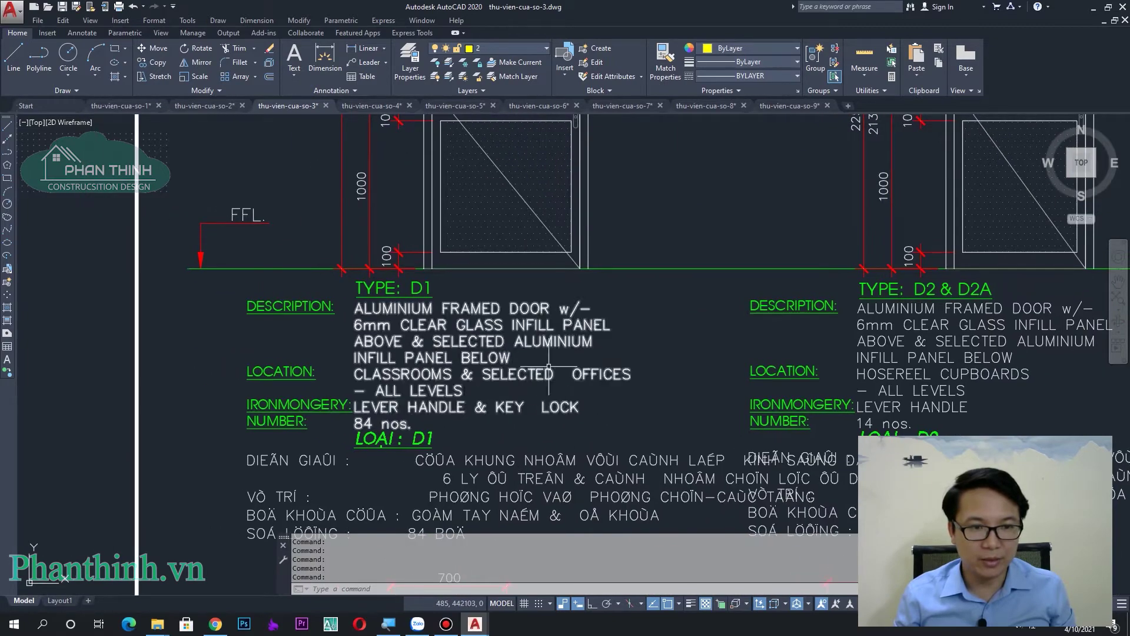
Read the D1 description, move across the door elevation grid, and recentre the sheet.
{"action": "middle_click_drag", "start_coordinate": [549, 366], "coordinate": [604, 325]}
{"action": "scroll", "coordinate": [732, 391], "scroll_direction": "down", "scroll_amount": 3}
{"action": "middle_click_drag", "start_coordinate": [732, 391], "coordinate": [631, 390]}
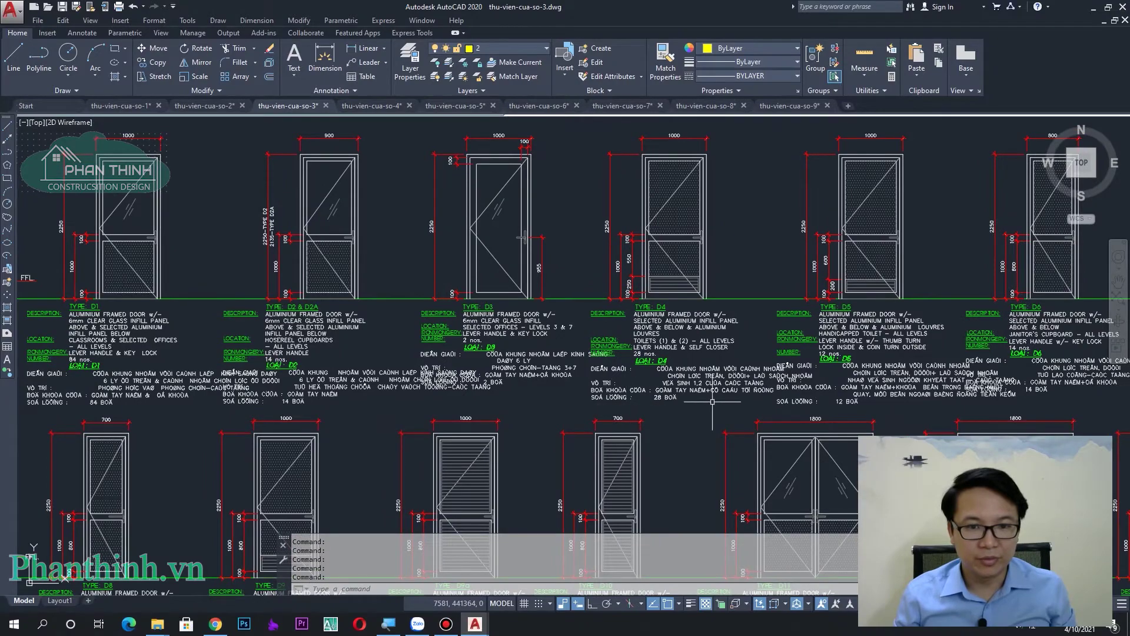
{"action": "scroll", "coordinate": [751, 391], "scroll_direction": "up", "scroll_amount": 5}
{"action": "scroll", "coordinate": [627, 372], "scroll_direction": "down", "scroll_amount": 5}
{"action": "mouse_move", "coordinate": [627, 372]}
{"action": "middle_mouse_down"}
{"action": "mouse_move", "coordinate": [576, 436]}
{"action": "mouse_move", "coordinate": [570, 510]}
{"action": "middle_mouse_up"}
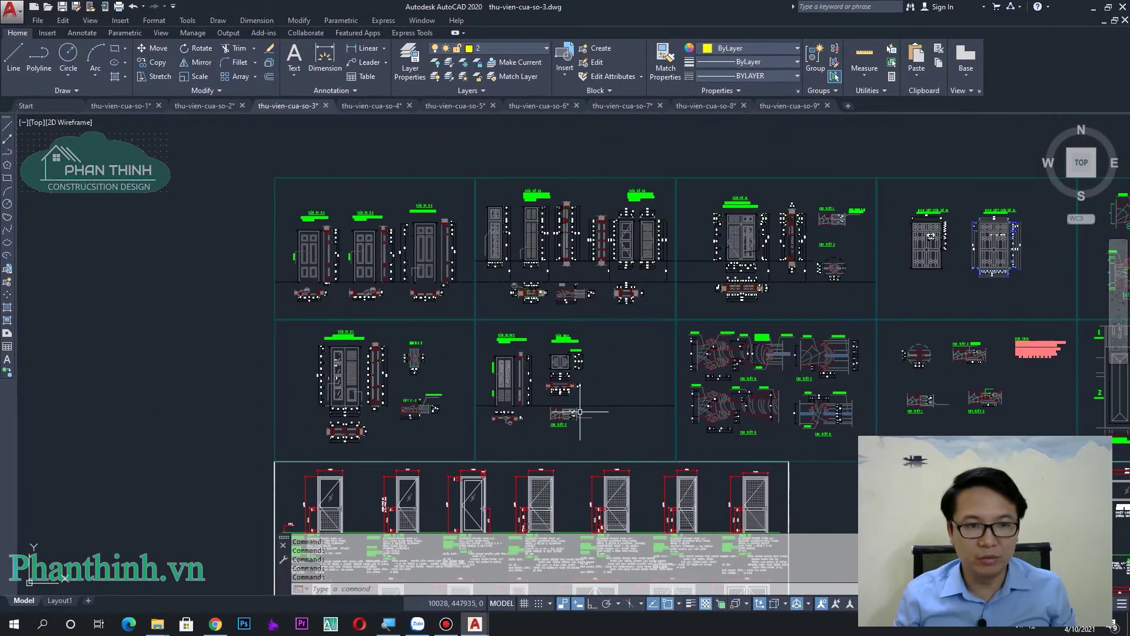
Zoom to the door row above D3 and the D2 timber door panels.
{"action": "scroll", "coordinate": [647, 441], "scroll_direction": "up", "scroll_amount": 2}
{"action": "scroll", "coordinate": [736, 462], "scroll_direction": "up", "scroll_amount": 4}
{"action": "scroll", "coordinate": [750, 467], "scroll_direction": "up", "scroll_amount": 2}
{"action": "scroll", "coordinate": [751, 467], "scroll_direction": "down", "scroll_amount": 6}
{"action": "scroll", "coordinate": [400, 330], "scroll_direction": "up", "scroll_amount": 2}
{"action": "scroll", "coordinate": [385, 322], "scroll_direction": "up", "scroll_amount": 2}
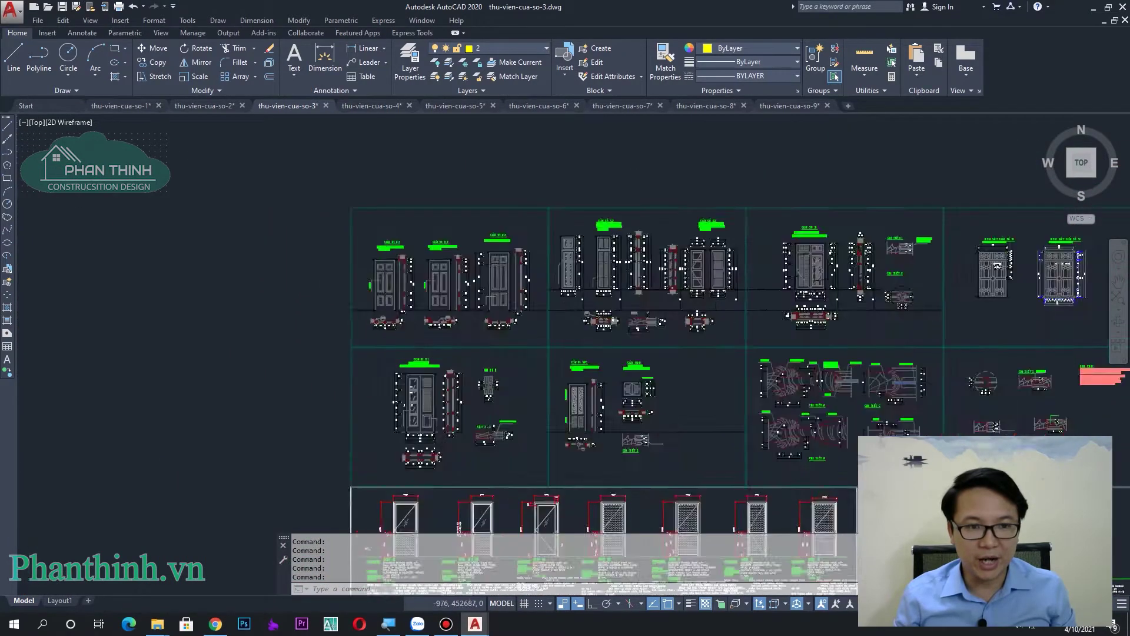
{"action": "scroll", "coordinate": [530, 369], "scroll_direction": "up", "scroll_amount": 2}
{"action": "mouse_move", "coordinate": [613, 361]}
{"action": "middle_mouse_down"}
{"action": "mouse_move", "coordinate": [591, 403]}
{"action": "mouse_move", "coordinate": [536, 395]}
{"action": "middle_mouse_up"}
{"action": "scroll", "coordinate": [632, 406], "scroll_direction": "up", "scroll_amount": 2}
{"action": "scroll", "coordinate": [630, 429], "scroll_direction": "up", "scroll_amount": 4}
{"action": "scroll", "coordinate": [631, 429], "scroll_direction": "down", "scroll_amount": 4}
{"action": "middle_click_drag", "start_coordinate": [260, 277], "coordinate": [460, 277]}
{"action": "scroll", "coordinate": [460, 277], "scroll_direction": "up", "scroll_amount": 4}
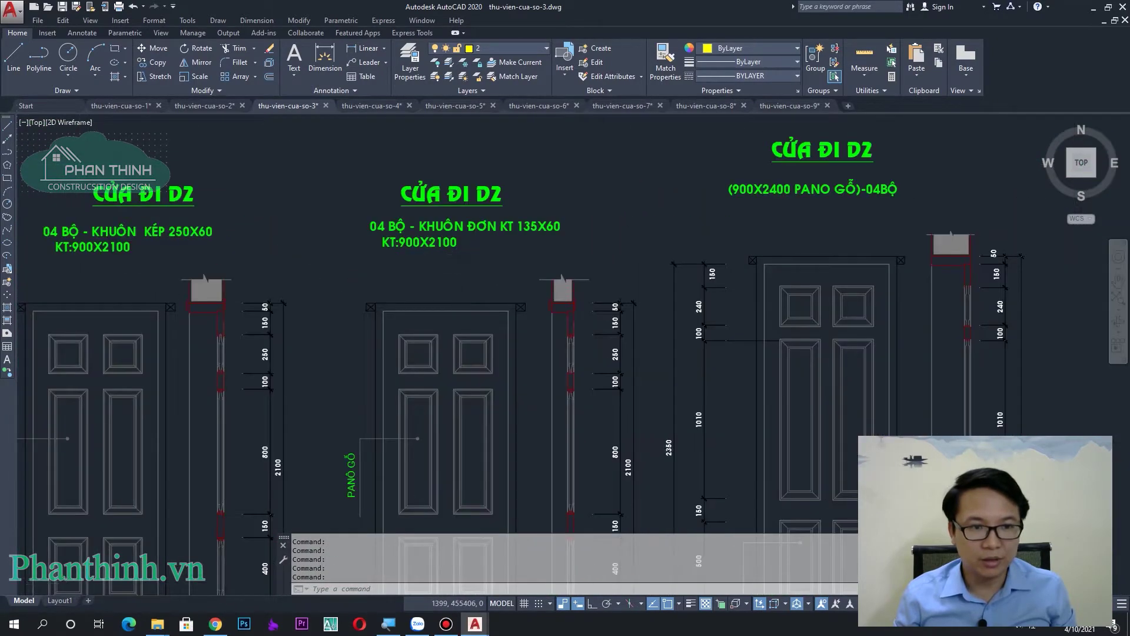
{"action": "scroll", "coordinate": [460, 278], "scroll_direction": "down", "scroll_amount": 5}
Move over to the Cửa sổ S1 window drawings and inspect them.
{"action": "mouse_move", "coordinate": [824, 283]}
{"action": "middle_mouse_down"}
{"action": "mouse_move", "coordinate": [530, 282]}
{"action": "mouse_move", "coordinate": [553, 282]}
{"action": "middle_mouse_up"}
{"action": "scroll", "coordinate": [552, 281], "scroll_direction": "up", "scroll_amount": 2}
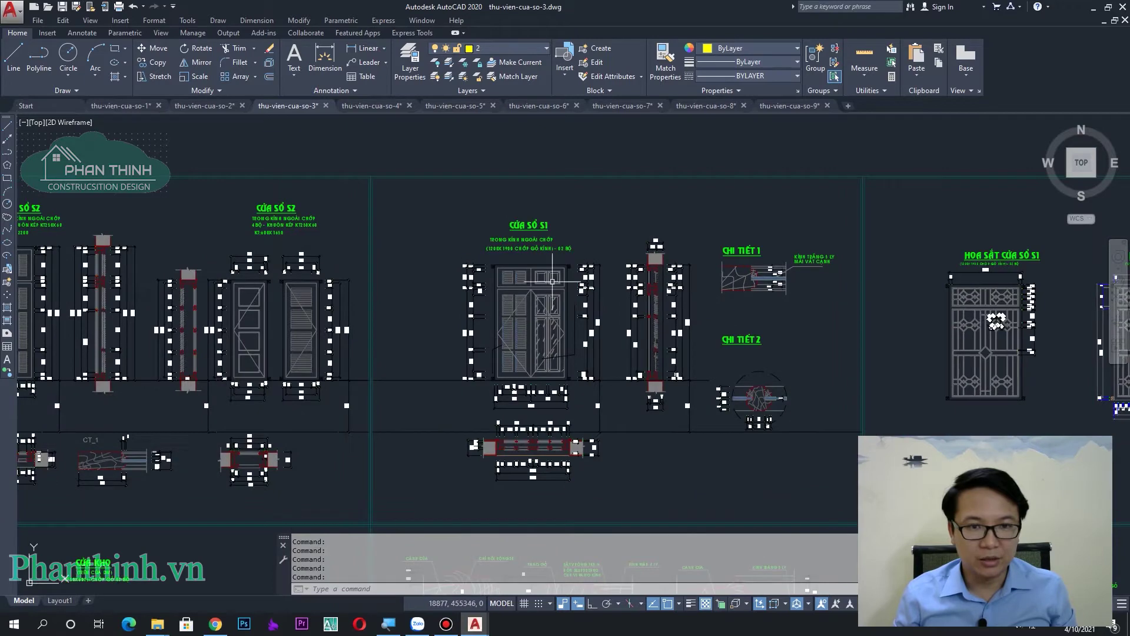
{"action": "scroll", "coordinate": [552, 281], "scroll_direction": "up", "scroll_amount": 3}
{"action": "scroll", "coordinate": [588, 306], "scroll_direction": "down", "scroll_amount": 3}
{"action": "scroll", "coordinate": [625, 327], "scroll_direction": "up", "scroll_amount": 2}
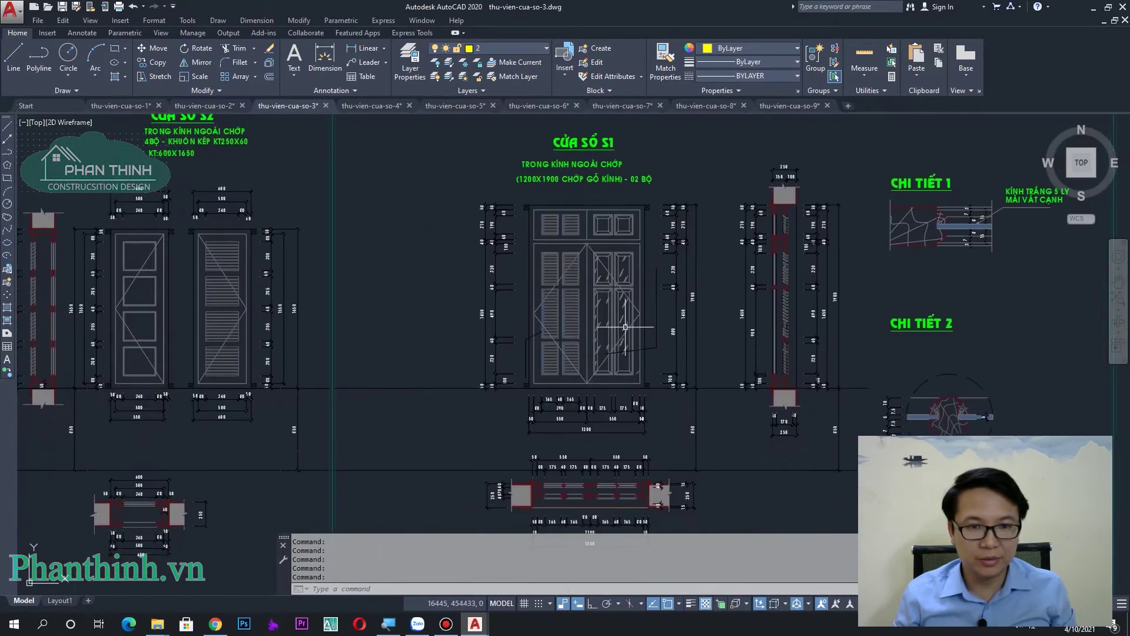
{"action": "scroll", "coordinate": [625, 327], "scroll_direction": "up", "scroll_amount": 2}
{"action": "scroll", "coordinate": [619, 332], "scroll_direction": "down", "scroll_amount": 1}
{"action": "scroll", "coordinate": [620, 333], "scroll_direction": "down", "scroll_amount": 1}
{"action": "mouse_move", "coordinate": [625, 276]}
{"action": "middle_mouse_down"}
{"action": "mouse_move", "coordinate": [633, 332]}
{"action": "mouse_move", "coordinate": [548, 241]}
{"action": "middle_mouse_up"}
{"action": "scroll", "coordinate": [581, 328], "scroll_direction": "up", "scroll_amount": 1}
{"action": "scroll", "coordinate": [626, 379], "scroll_direction": "up", "scroll_amount": 2}
{"action": "scroll", "coordinate": [423, 335], "scroll_direction": "up", "scroll_amount": 2}
{"action": "scroll", "coordinate": [422, 335], "scroll_direction": "down", "scroll_amount": 5}
{"action": "scroll", "coordinate": [606, 384], "scroll_direction": "up", "scroll_amount": 1}
Examine the two 1200x1900 window drawings.
{"action": "mouse_move", "coordinate": [605, 383]}
{"action": "middle_mouse_down"}
{"action": "mouse_move", "coordinate": [676, 301]}
{"action": "mouse_move", "coordinate": [683, 215]}
{"action": "middle_mouse_up"}
{"action": "scroll", "coordinate": [675, 300], "scroll_direction": "up", "scroll_amount": 4}
{"action": "scroll", "coordinate": [675, 301], "scroll_direction": "down", "scroll_amount": 2}
{"action": "scroll", "coordinate": [676, 300], "scroll_direction": "down", "scroll_amount": 3}
{"action": "scroll", "coordinate": [684, 215], "scroll_direction": "up", "scroll_amount": 2}
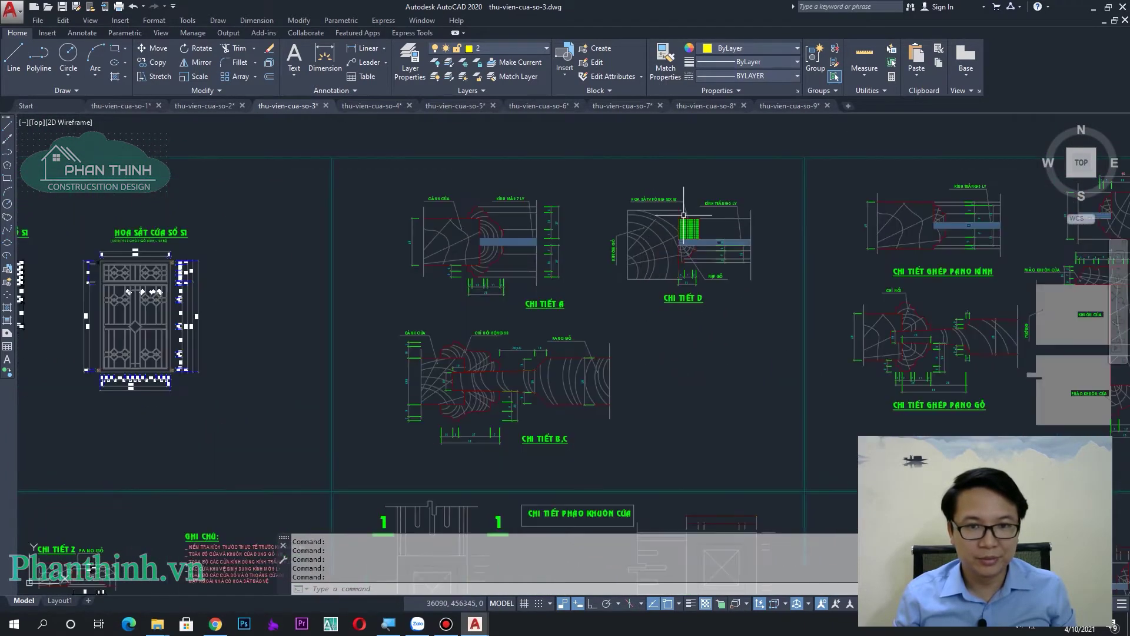
{"action": "scroll", "coordinate": [550, 197], "scroll_direction": "up", "scroll_amount": 4}
{"action": "scroll", "coordinate": [499, 270], "scroll_direction": "down", "scroll_amount": 5}
{"action": "scroll", "coordinate": [661, 383], "scroll_direction": "up", "scroll_amount": 1}
{"action": "scroll", "coordinate": [661, 383], "scroll_direction": "up", "scroll_amount": 1}
Bring the door panel details and CHI TIẾT A–D details to the centre.
{"action": "middle_click_drag", "start_coordinate": [467, 346], "coordinate": [627, 358]}
{"action": "scroll", "coordinate": [428, 315], "scroll_direction": "up", "scroll_amount": 4}
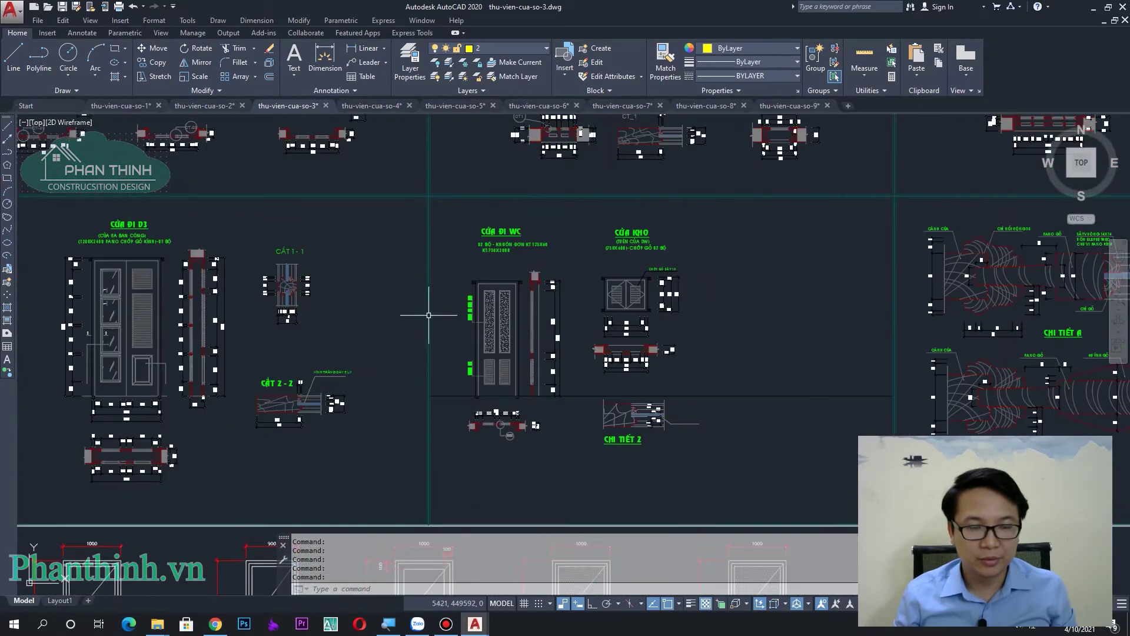
{"action": "middle_click_drag", "start_coordinate": [819, 355], "coordinate": [687, 365]}
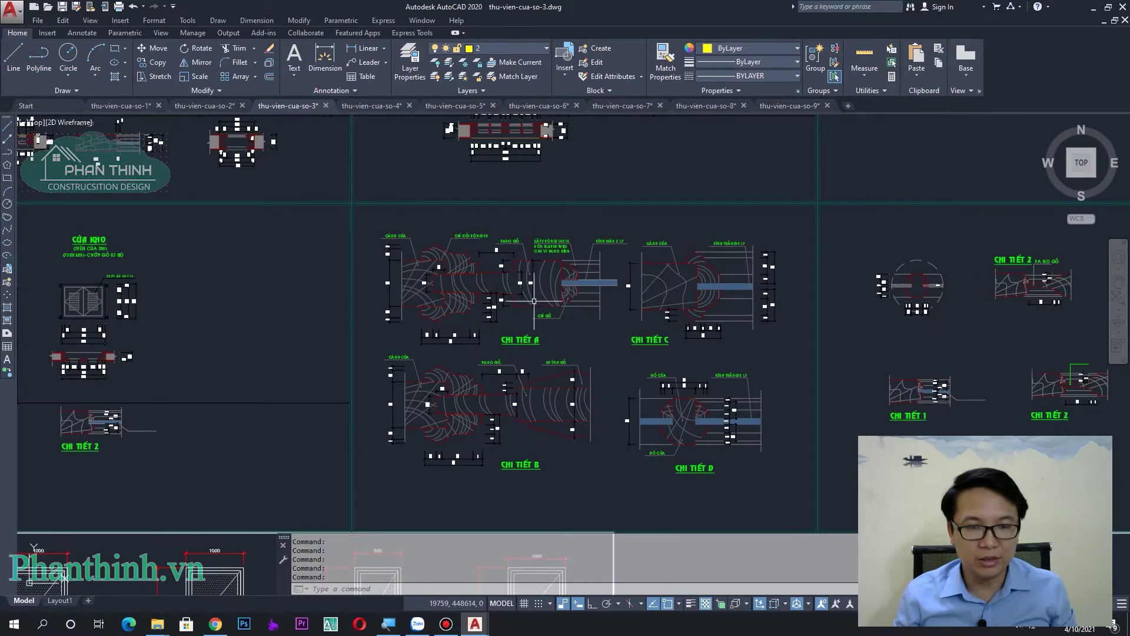
{"action": "scroll", "coordinate": [540, 299], "scroll_direction": "down", "scroll_amount": 2}
Look over the door-panel details and window elevations, then reveal the next sheet right.
{"action": "middle_click_drag", "start_coordinate": [748, 377], "coordinate": [589, 379]}
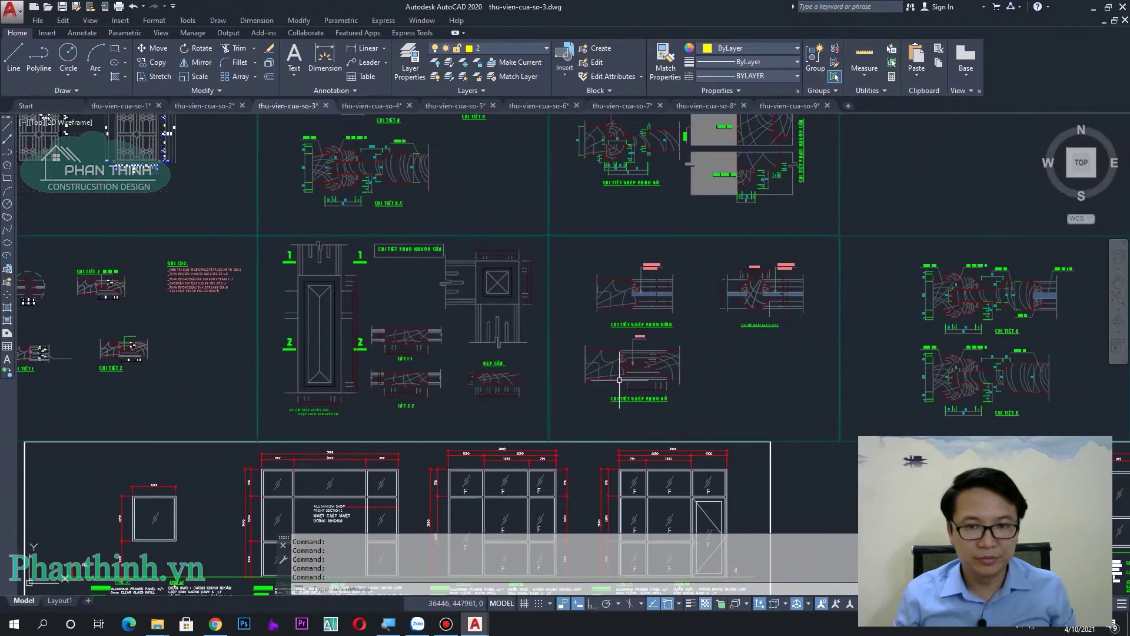
{"action": "scroll", "coordinate": [589, 378], "scroll_direction": "down", "scroll_amount": 2}
{"action": "scroll", "coordinate": [588, 378], "scroll_direction": "down", "scroll_amount": 3}
{"action": "scroll", "coordinate": [540, 337], "scroll_direction": "up", "scroll_amount": 5}
{"action": "scroll", "coordinate": [540, 336], "scroll_direction": "up", "scroll_amount": 4}
{"action": "scroll", "coordinate": [540, 336], "scroll_direction": "down", "scroll_amount": 2}
{"action": "scroll", "coordinate": [539, 337], "scroll_direction": "down", "scroll_amount": 1}
{"action": "scroll", "coordinate": [475, 270], "scroll_direction": "up", "scroll_amount": 3}
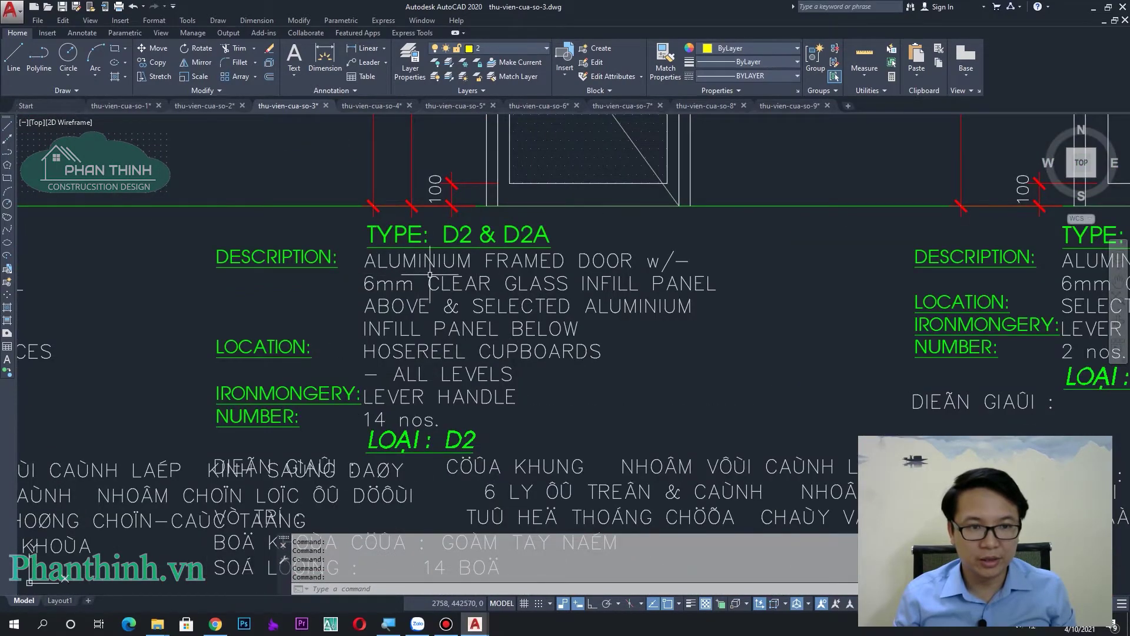
{"action": "scroll", "coordinate": [418, 273], "scroll_direction": "down", "scroll_amount": 5}
{"action": "middle_click_drag", "start_coordinate": [1025, 439], "coordinate": [712, 490]}
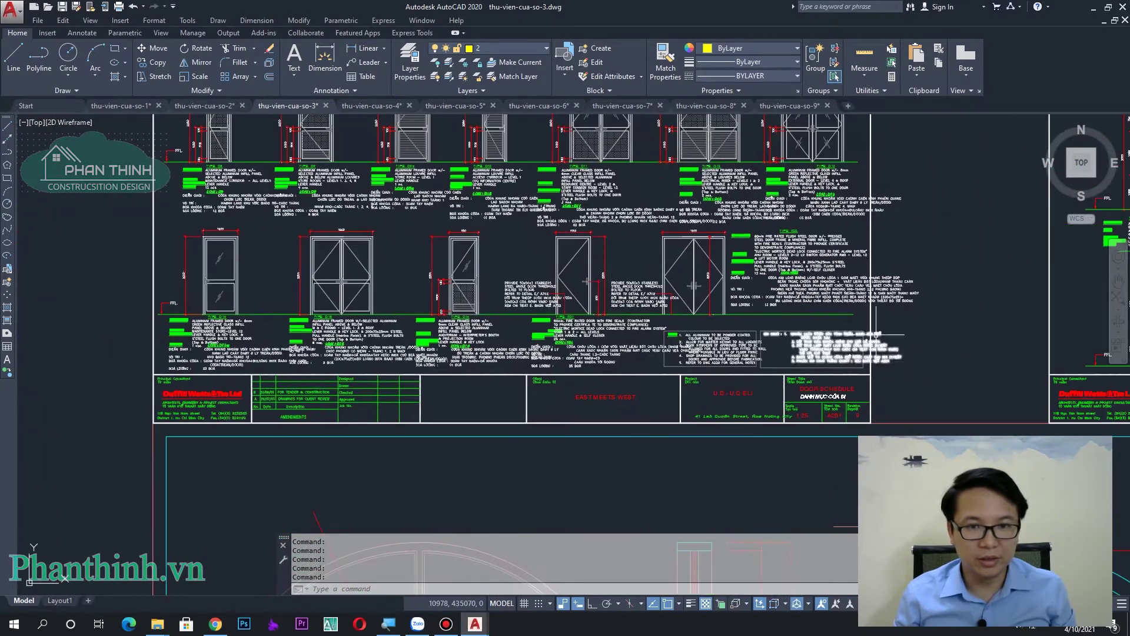
Pan and zoom across the window elevation sheets of thu-vien-cua-so-3.
{"action": "middle_click_drag", "start_coordinate": [859, 386], "coordinate": [462, 404]}
{"action": "scroll", "coordinate": [461, 404], "scroll_direction": "down", "scroll_amount": 2}
{"action": "scroll", "coordinate": [461, 404], "scroll_direction": "down", "scroll_amount": 2}
{"action": "scroll", "coordinate": [458, 415], "scroll_direction": "down", "scroll_amount": 1}
{"action": "middle_click_drag", "start_coordinate": [457, 416], "coordinate": [170, 412]}
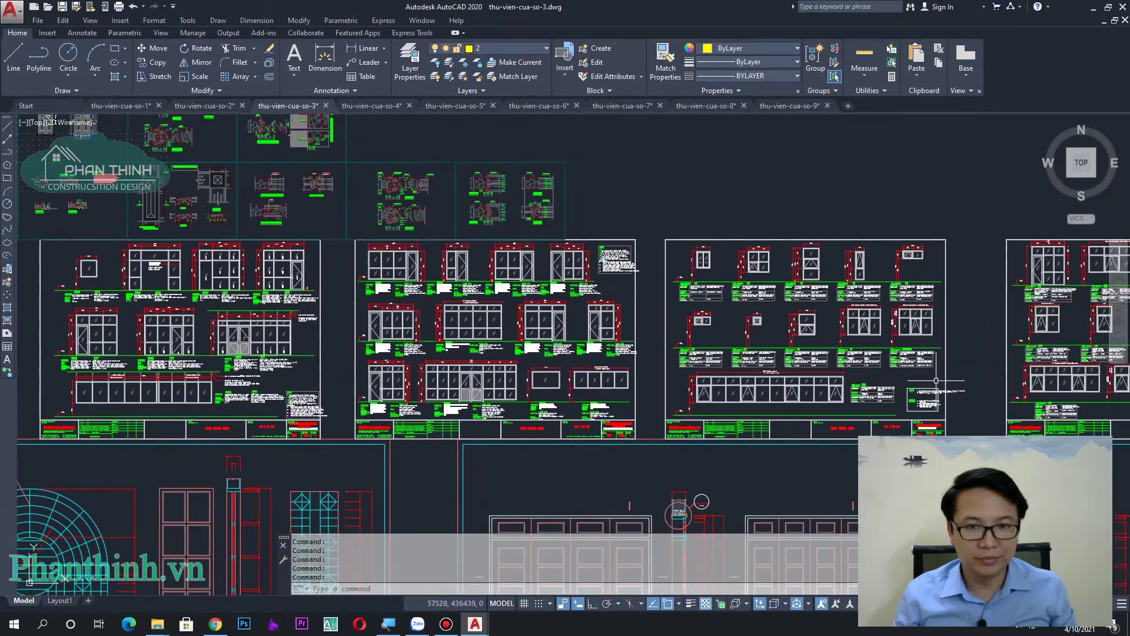
{"action": "mouse_move", "coordinate": [841, 377]}
{"action": "middle_mouse_down"}
{"action": "mouse_move", "coordinate": [472, 372]}
{"action": "mouse_move", "coordinate": [765, 365]}
{"action": "middle_mouse_up"}
{"action": "scroll", "coordinate": [472, 371], "scroll_direction": "up", "scroll_amount": 2}
{"action": "scroll", "coordinate": [878, 364], "scroll_direction": "down", "scroll_amount": 3}
{"action": "scroll", "coordinate": [878, 365], "scroll_direction": "up", "scroll_amount": 3}
Inspect the door and external window section details and the BẢNG THỐNG KÊ CỬA table.
{"action": "middle_click_drag", "start_coordinate": [878, 364], "coordinate": [517, 364]}
{"action": "mouse_move", "coordinate": [691, 282]}
{"action": "middle_mouse_down"}
{"action": "mouse_move", "coordinate": [716, 306]}
{"action": "mouse_move", "coordinate": [720, 333]}
{"action": "middle_mouse_up"}
{"action": "scroll", "coordinate": [716, 306], "scroll_direction": "up", "scroll_amount": 3}
{"action": "scroll", "coordinate": [716, 306], "scroll_direction": "down", "scroll_amount": 3}
{"action": "scroll", "coordinate": [651, 240], "scroll_direction": "up", "scroll_amount": 4}
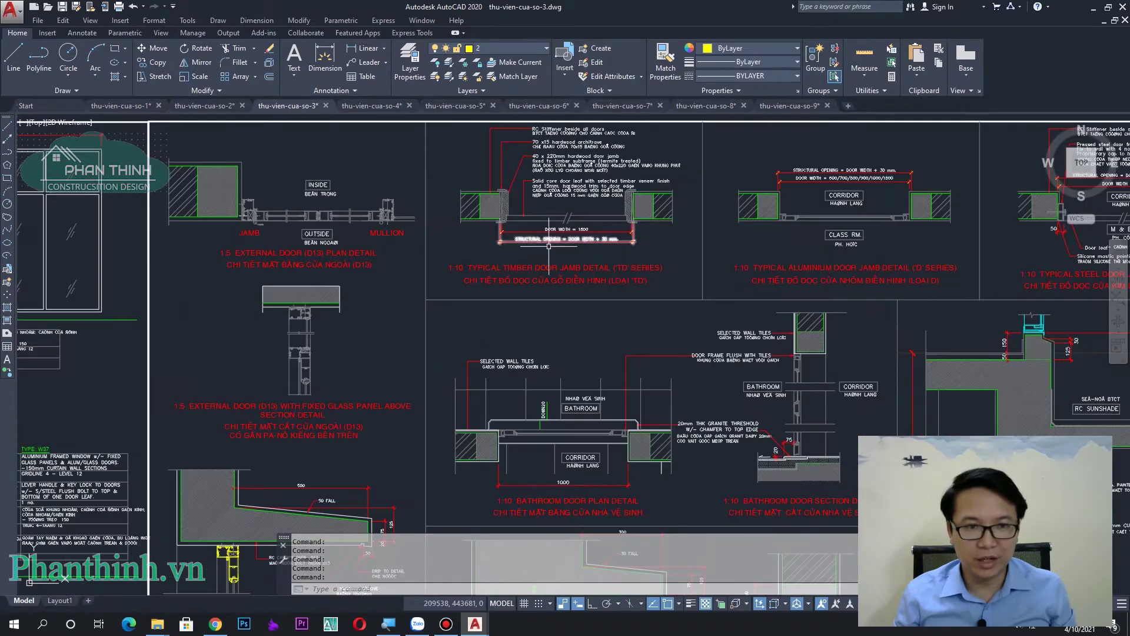
{"action": "scroll", "coordinate": [515, 251], "scroll_direction": "down", "scroll_amount": 5}
{"action": "mouse_move", "coordinate": [690, 412]}
{"action": "middle_mouse_down"}
{"action": "mouse_move", "coordinate": [675, 361]}
{"action": "mouse_move", "coordinate": [643, 318]}
{"action": "middle_mouse_up"}
{"action": "scroll", "coordinate": [675, 361], "scroll_direction": "up", "scroll_amount": 3}
{"action": "scroll", "coordinate": [675, 361], "scroll_direction": "up", "scroll_amount": 2}
{"action": "scroll", "coordinate": [674, 361], "scroll_direction": "down", "scroll_amount": 4}
{"action": "scroll", "coordinate": [643, 319], "scroll_direction": "up", "scroll_amount": 6}
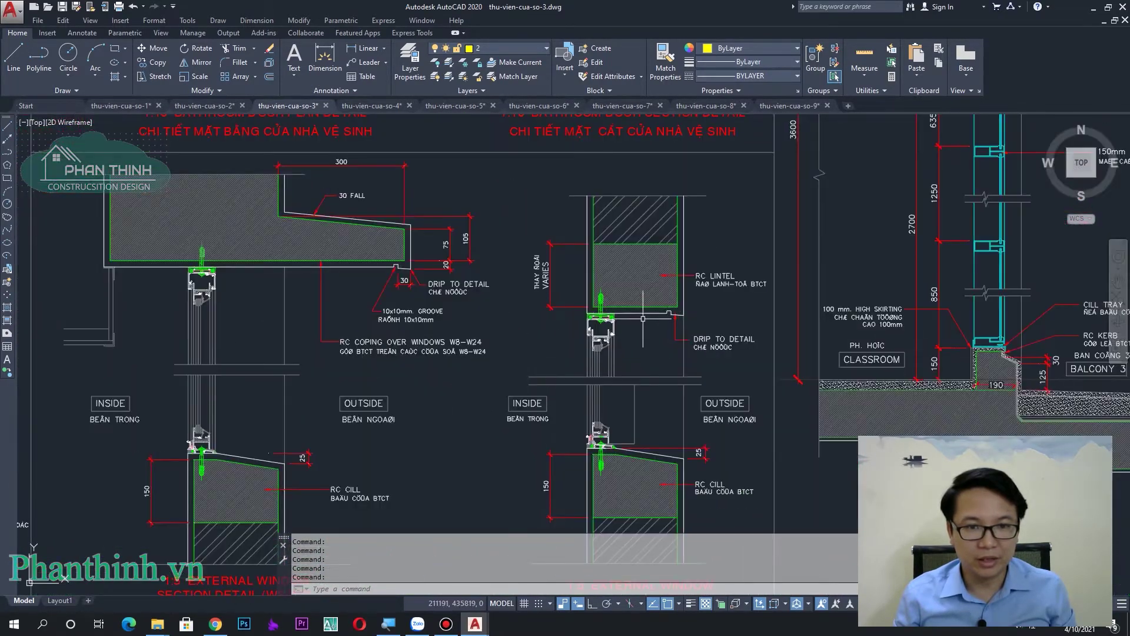
{"action": "scroll", "coordinate": [611, 405], "scroll_direction": "down", "scroll_amount": 5}
Pan left across the sheet to the door elevations and arched windows.
{"action": "middle_click_drag", "start_coordinate": [918, 400], "coordinate": [664, 412]}
{"action": "scroll", "coordinate": [694, 369], "scroll_direction": "down", "scroll_amount": 3}
{"action": "middle_click_drag", "start_coordinate": [695, 370], "coordinate": [794, 370]}
{"action": "scroll", "coordinate": [794, 369], "scroll_direction": "down", "scroll_amount": 3}
{"action": "scroll", "coordinate": [615, 314], "scroll_direction": "up", "scroll_amount": 5}
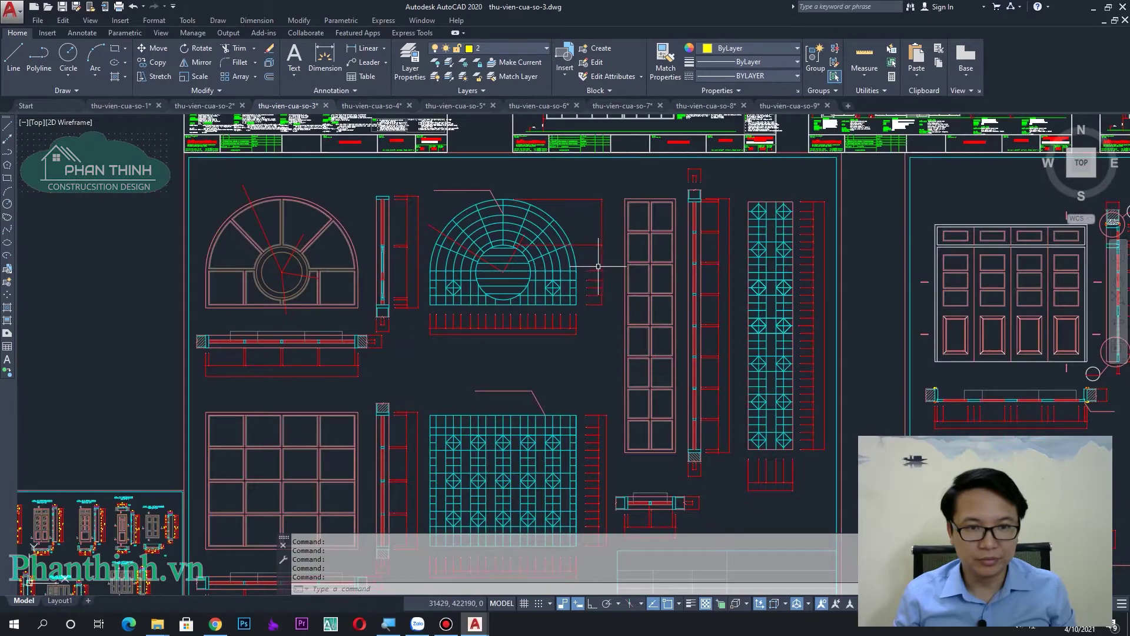
{"action": "scroll", "coordinate": [594, 266], "scroll_direction": "down", "scroll_amount": 2}
{"action": "scroll", "coordinate": [531, 407], "scroll_direction": "down", "scroll_amount": 2}
{"action": "scroll", "coordinate": [530, 408], "scroll_direction": "down", "scroll_amount": 2}
{"action": "middle_click_drag", "start_coordinate": [1000, 412], "coordinate": [712, 355]}
{"action": "scroll", "coordinate": [588, 315], "scroll_direction": "up", "scroll_amount": 5}
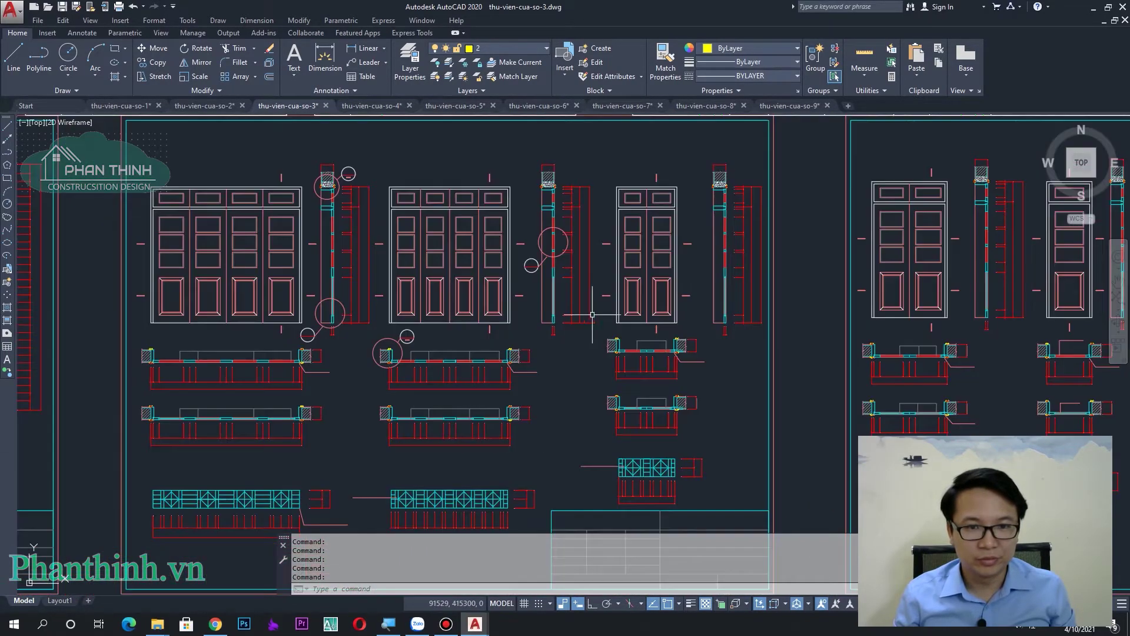
{"action": "scroll", "coordinate": [587, 300], "scroll_direction": "down", "scroll_amount": 5}
{"action": "scroll", "coordinate": [706, 382], "scroll_direction": "up", "scroll_amount": 2}
{"action": "scroll", "coordinate": [766, 406], "scroll_direction": "up", "scroll_amount": 1}
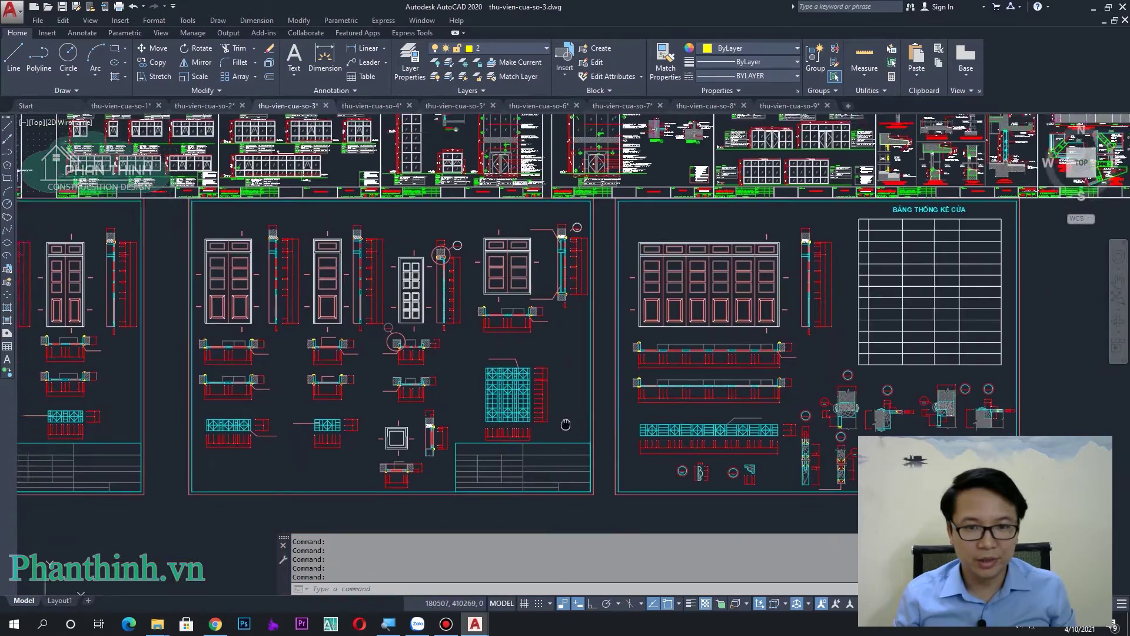
{"action": "scroll", "coordinate": [783, 416], "scroll_direction": "up", "scroll_amount": 4}
{"action": "scroll", "coordinate": [777, 424], "scroll_direction": "down", "scroll_amount": 1}
{"action": "scroll", "coordinate": [774, 433], "scroll_direction": "up", "scroll_amount": 1}
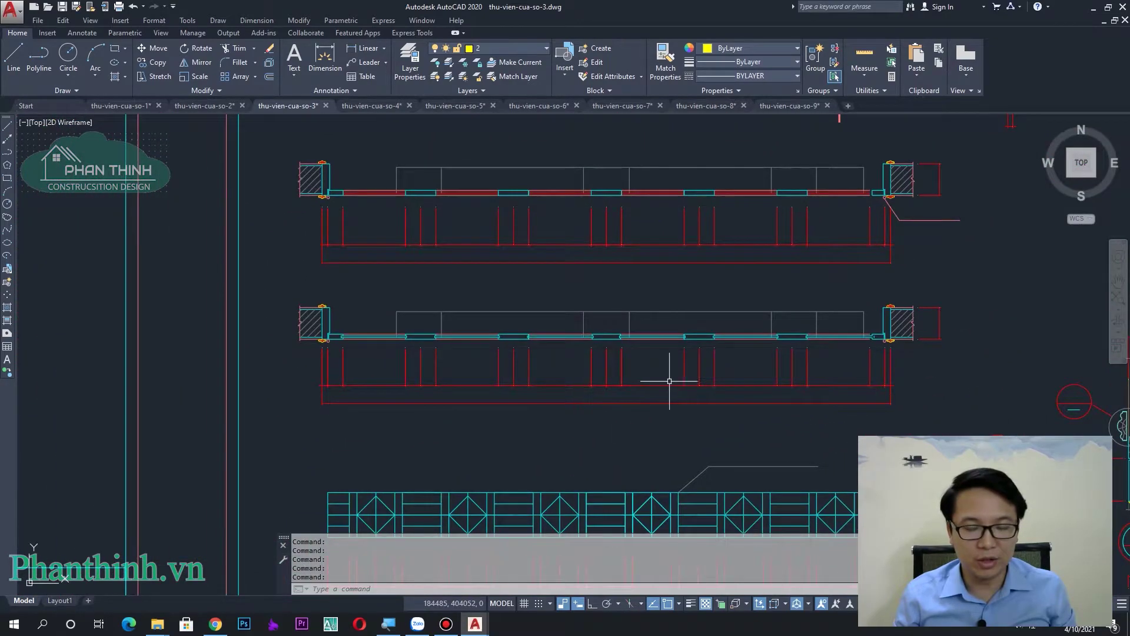
{"action": "scroll", "coordinate": [642, 380], "scroll_direction": "down", "scroll_amount": 5}
{"action": "scroll", "coordinate": [500, 379], "scroll_direction": "up", "scroll_amount": 1}
{"action": "scroll", "coordinate": [308, 424], "scroll_direction": "up", "scroll_amount": 1}
{"action": "scroll", "coordinate": [396, 419], "scroll_direction": "up", "scroll_amount": 2}
{"action": "scroll", "coordinate": [400, 406], "scroll_direction": "up", "scroll_amount": 2}
{"action": "scroll", "coordinate": [412, 365], "scroll_direction": "up", "scroll_amount": 2}
{"action": "scroll", "coordinate": [418, 330], "scroll_direction": "down", "scroll_amount": 1}
{"action": "scroll", "coordinate": [424, 314], "scroll_direction": "up", "scroll_amount": 3}
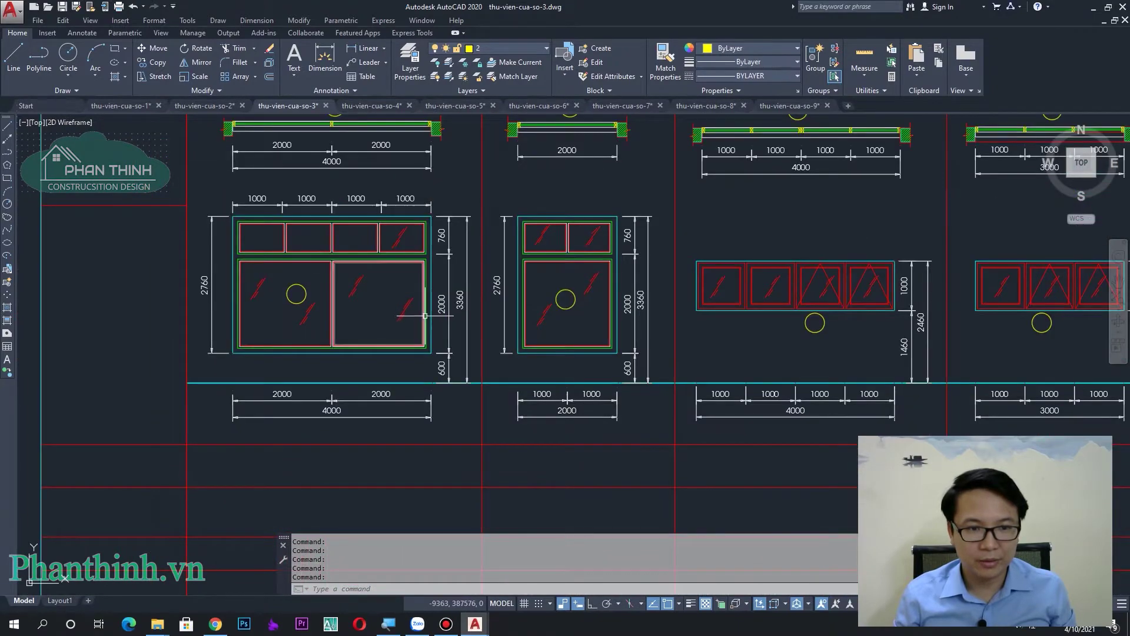
{"action": "scroll", "coordinate": [443, 317], "scroll_direction": "down", "scroll_amount": 3}
{"action": "scroll", "coordinate": [500, 353], "scroll_direction": "up", "scroll_amount": 2}
{"action": "scroll", "coordinate": [536, 370], "scroll_direction": "up", "scroll_amount": 1}
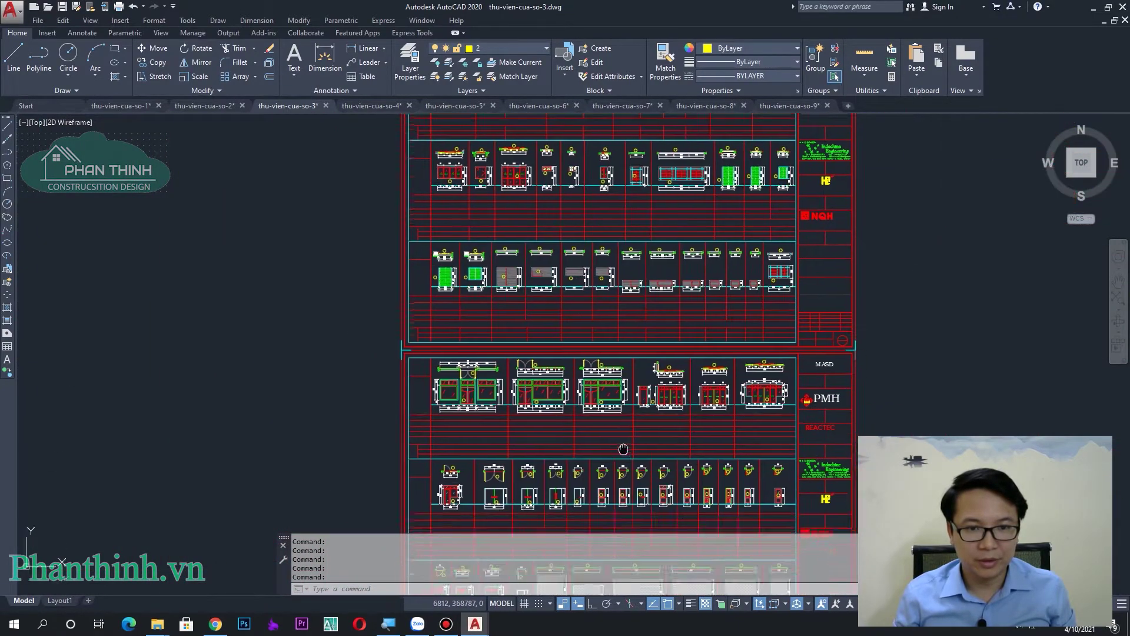
Zoom out and pan the window sheets and door schedule into view.
{"action": "scroll", "coordinate": [549, 379], "scroll_direction": "up", "scroll_amount": 1}
{"action": "scroll", "coordinate": [566, 332], "scroll_direction": "up", "scroll_amount": 6}
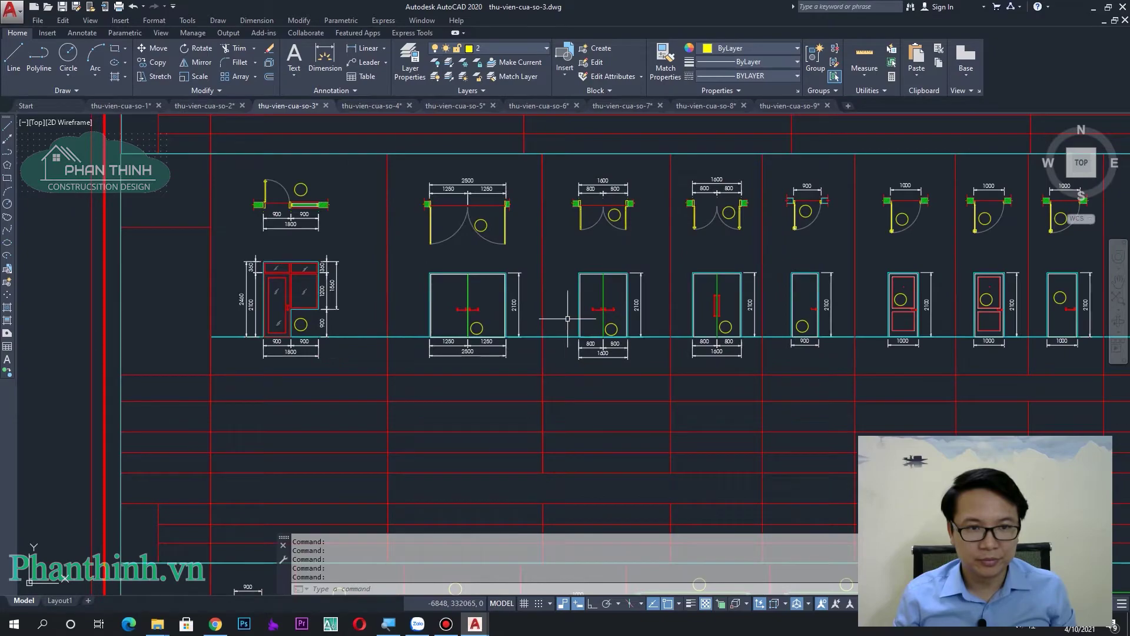
{"action": "scroll", "coordinate": [517, 341], "scroll_direction": "up", "scroll_amount": 2}
{"action": "scroll", "coordinate": [533, 328], "scroll_direction": "up", "scroll_amount": 2}
{"action": "scroll", "coordinate": [565, 318], "scroll_direction": "down", "scroll_amount": 8}
{"action": "scroll", "coordinate": [598, 307], "scroll_direction": "down", "scroll_amount": 1}
{"action": "middle_click_drag", "start_coordinate": [598, 307], "coordinate": [598, 131]}
{"action": "middle_click_drag", "start_coordinate": [838, 388], "coordinate": [678, 430]}
Zoom in and out over the window sheets and door schedule.
{"action": "scroll", "coordinate": [745, 199], "scroll_direction": "up", "scroll_amount": 4}
{"action": "scroll", "coordinate": [745, 198], "scroll_direction": "up", "scroll_amount": 2}
{"action": "scroll", "coordinate": [745, 199], "scroll_direction": "up", "scroll_amount": 3}
{"action": "scroll", "coordinate": [746, 195], "scroll_direction": "down", "scroll_amount": 3}
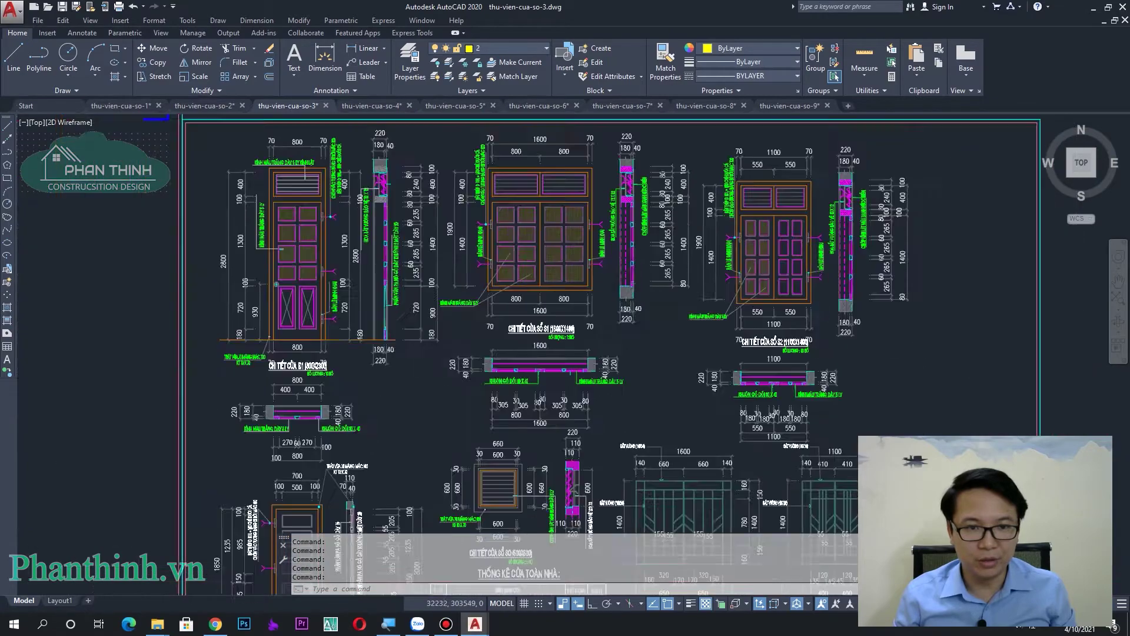
{"action": "scroll", "coordinate": [732, 324], "scroll_direction": "down", "scroll_amount": 3}
{"action": "scroll", "coordinate": [732, 323], "scroll_direction": "down", "scroll_amount": 3}
{"action": "scroll", "coordinate": [732, 323], "scroll_direction": "up", "scroll_amount": 2}
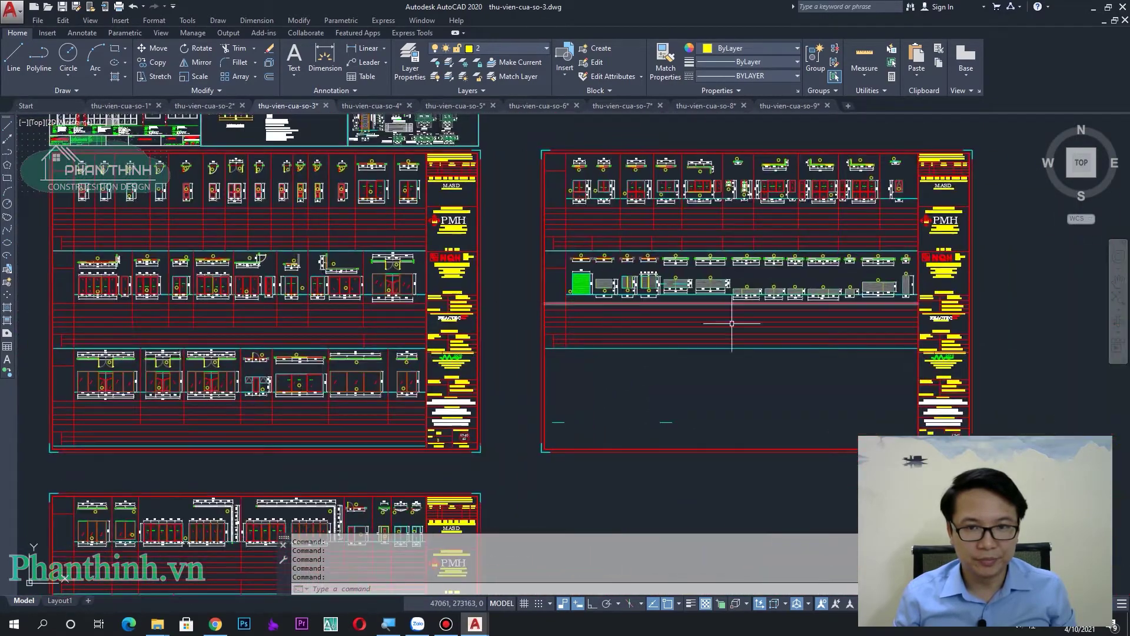
{"action": "scroll", "coordinate": [732, 323], "scroll_direction": "down", "scroll_amount": 2}
{"action": "scroll", "coordinate": [651, 373], "scroll_direction": "down", "scroll_amount": 2}
Pan and zoom into the window-detail schedule sheets.
{"action": "middle_click_drag", "start_coordinate": [651, 373], "coordinate": [710, 237]}
{"action": "scroll", "coordinate": [709, 237], "scroll_direction": "up", "scroll_amount": 2}
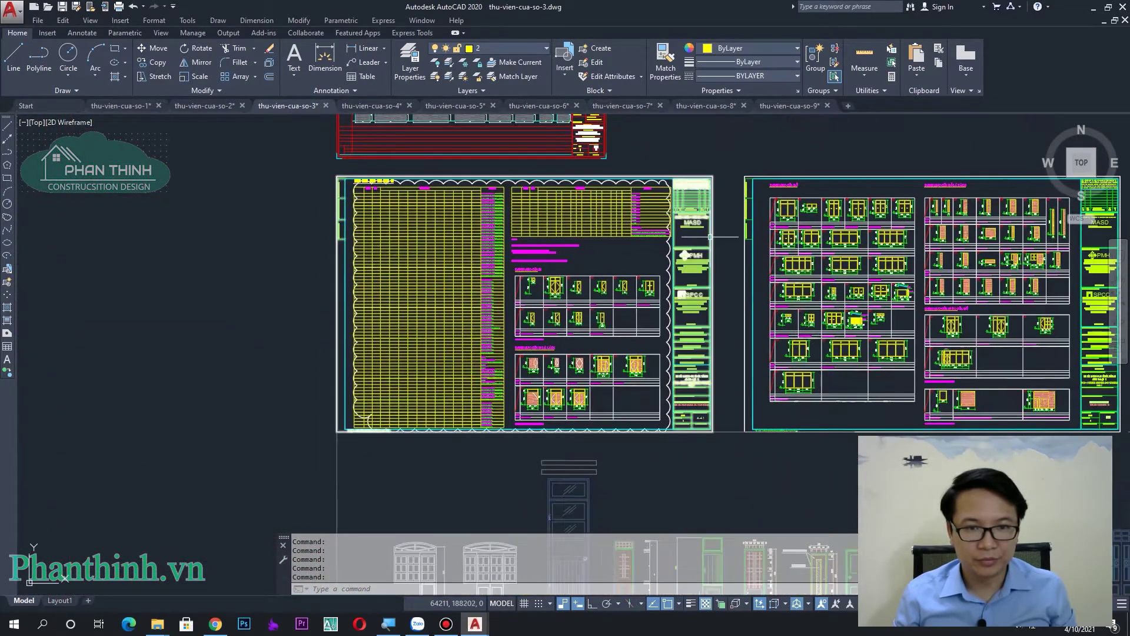
{"action": "scroll", "coordinate": [636, 236], "scroll_direction": "up", "scroll_amount": 2}
{"action": "scroll", "coordinate": [589, 237], "scroll_direction": "up", "scroll_amount": 2}
{"action": "scroll", "coordinate": [533, 237], "scroll_direction": "up", "scroll_amount": 2}
{"action": "scroll", "coordinate": [533, 237], "scroll_direction": "down", "scroll_amount": 8}
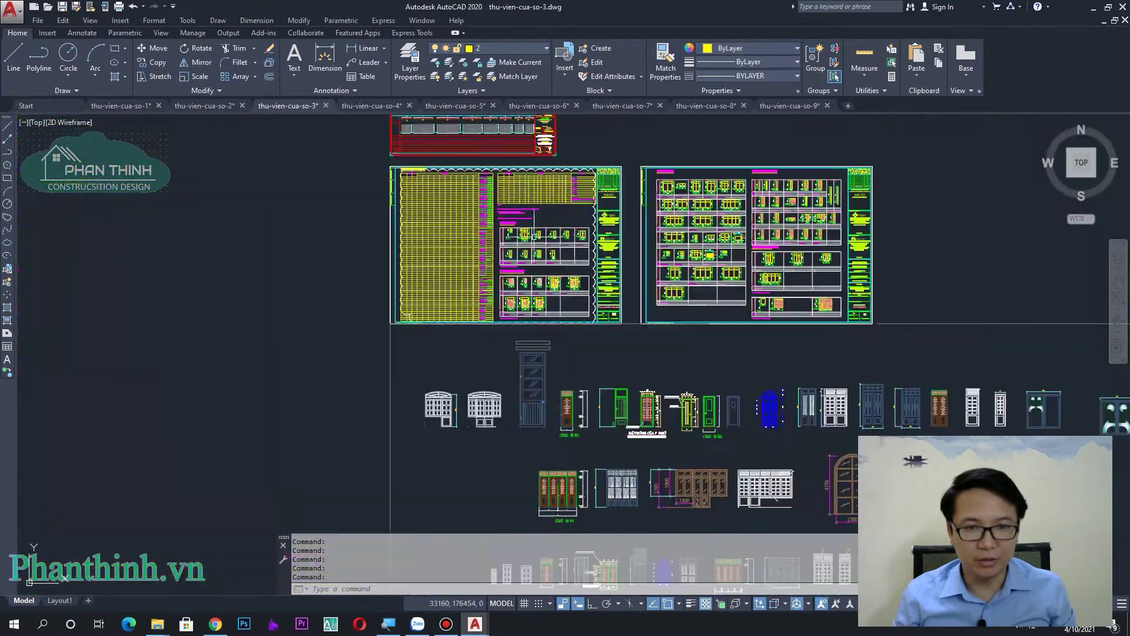
Review the door elevations, then bring the thu-vien-cua-so-4 drawing to the front.
{"action": "middle_click_drag", "start_coordinate": [579, 439], "coordinate": [501, 281]}
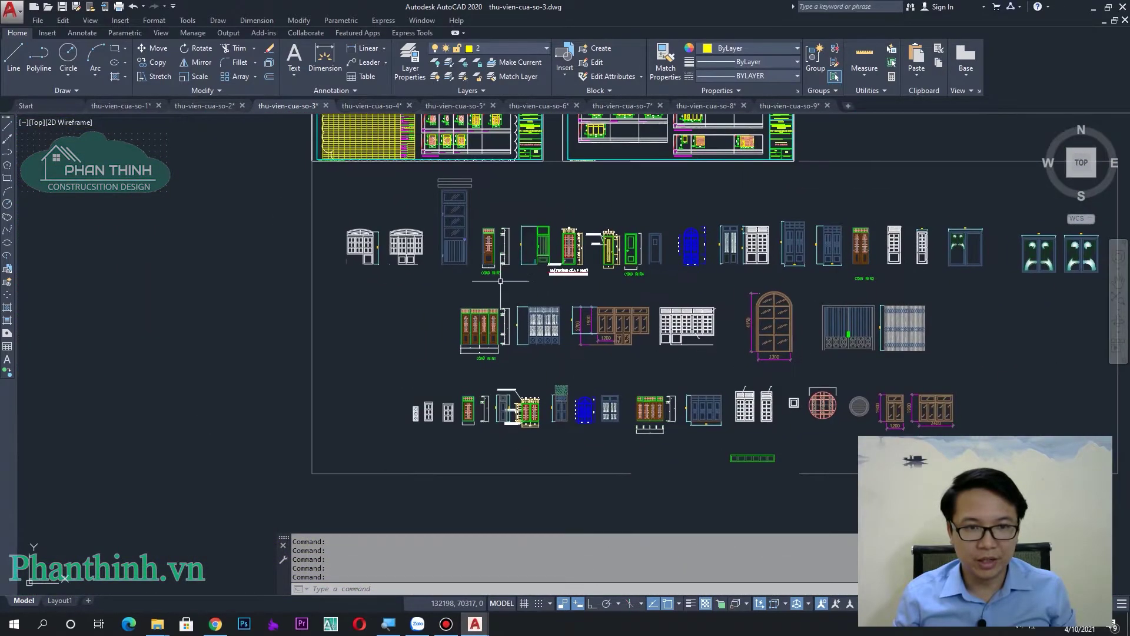
{"action": "scroll", "coordinate": [500, 281], "scroll_direction": "up", "scroll_amount": 3}
{"action": "middle_click_drag", "start_coordinate": [878, 353], "coordinate": [500, 277]}
{"action": "middle_click_drag", "start_coordinate": [1048, 342], "coordinate": [663, 322]}
{"action": "scroll", "coordinate": [663, 322], "scroll_direction": "down", "scroll_amount": 2}
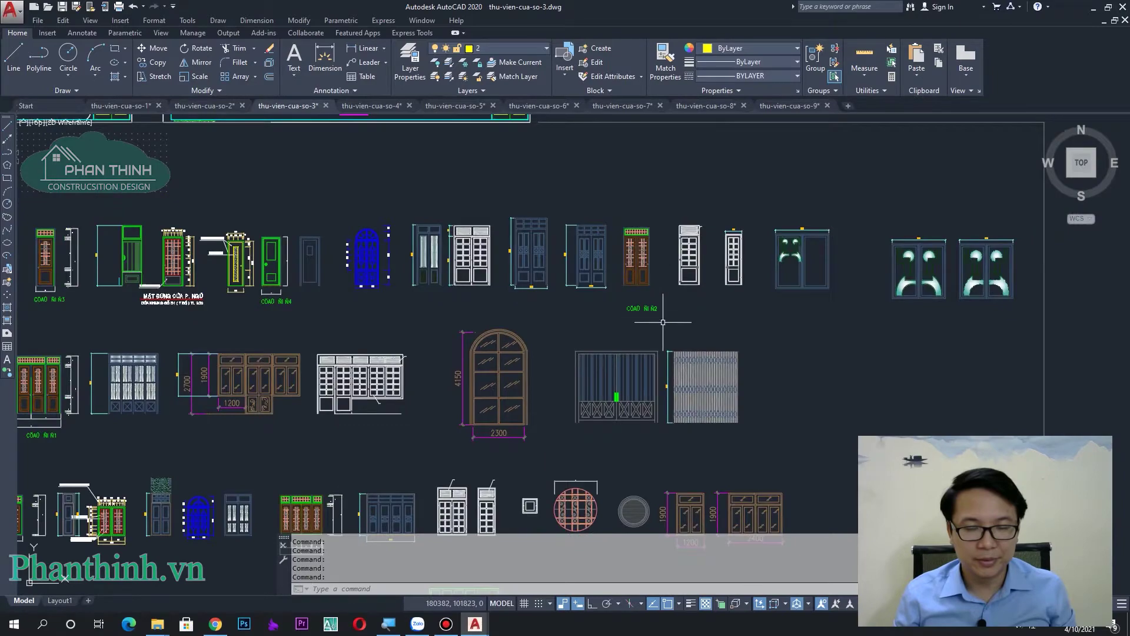
{"action": "scroll", "coordinate": [663, 322], "scroll_direction": "down", "scroll_amount": 1}
{"action": "scroll", "coordinate": [665, 312], "scroll_direction": "down", "scroll_amount": 3}
{"action": "scroll", "coordinate": [666, 300], "scroll_direction": "down", "scroll_amount": 2}
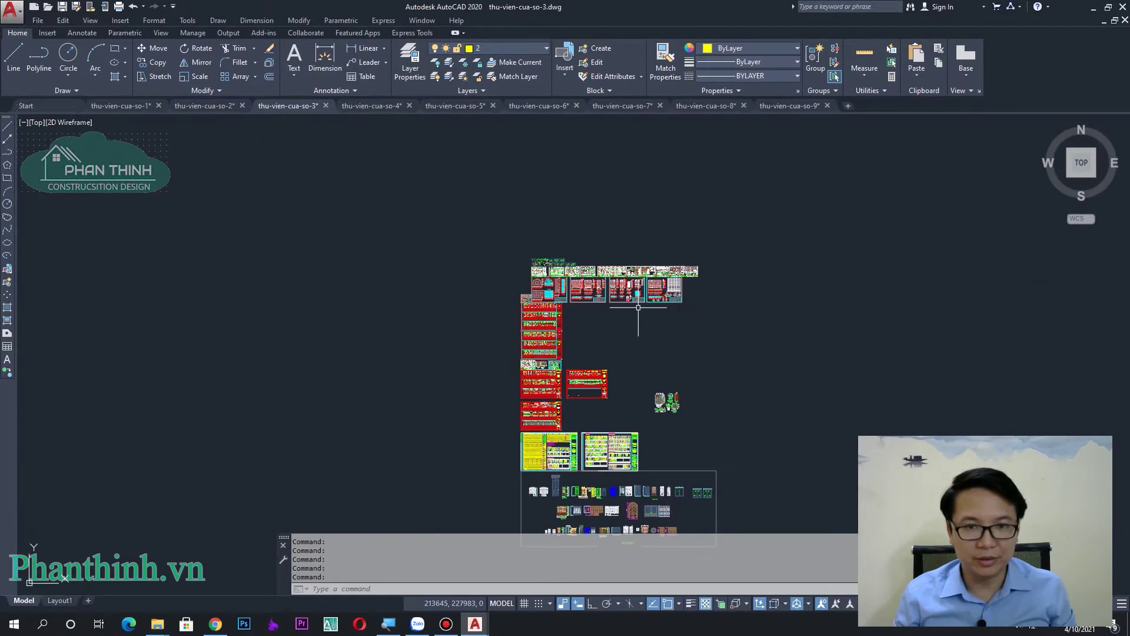
{"action": "scroll", "coordinate": [583, 300], "scroll_direction": "up", "scroll_amount": 5}
{"action": "scroll", "coordinate": [648, 325], "scroll_direction": "down", "scroll_amount": 2}
{"action": "left_click", "coordinate": [384, 106]}
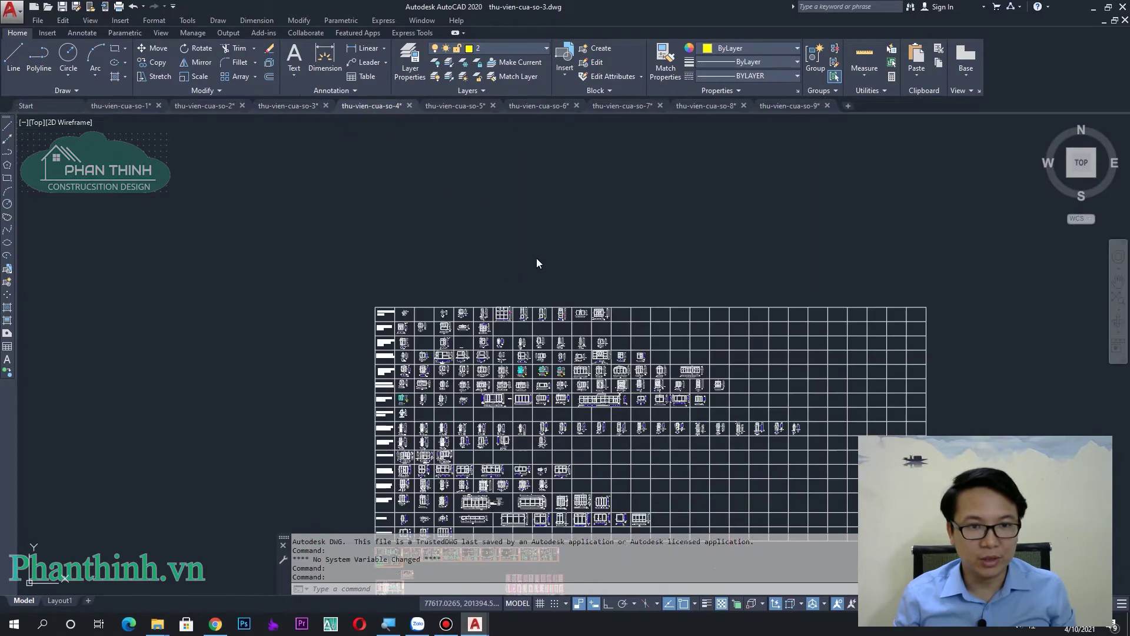
Browse the upper-left window-type cells and label column, centring the two-sash window with FIX panels.
{"action": "scroll", "coordinate": [398, 325], "scroll_direction": "up", "scroll_amount": 5}
{"action": "scroll", "coordinate": [398, 326], "scroll_direction": "up", "scroll_amount": 1}
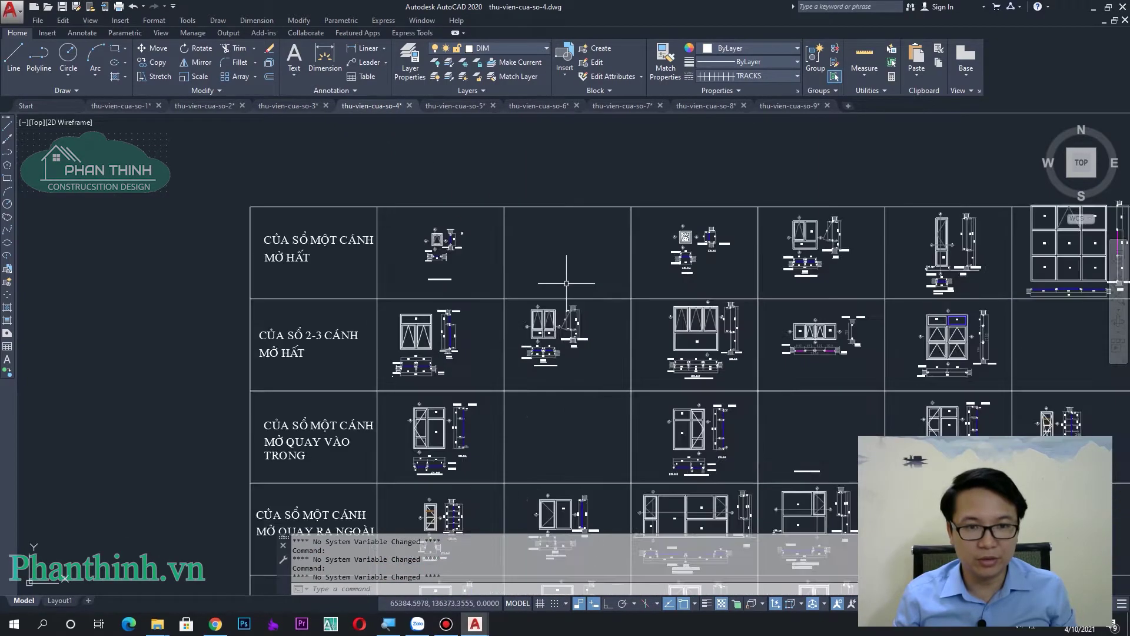
{"action": "scroll", "coordinate": [562, 282], "scroll_direction": "down", "scroll_amount": 3}
{"action": "scroll", "coordinate": [517, 245], "scroll_direction": "up", "scroll_amount": 4}
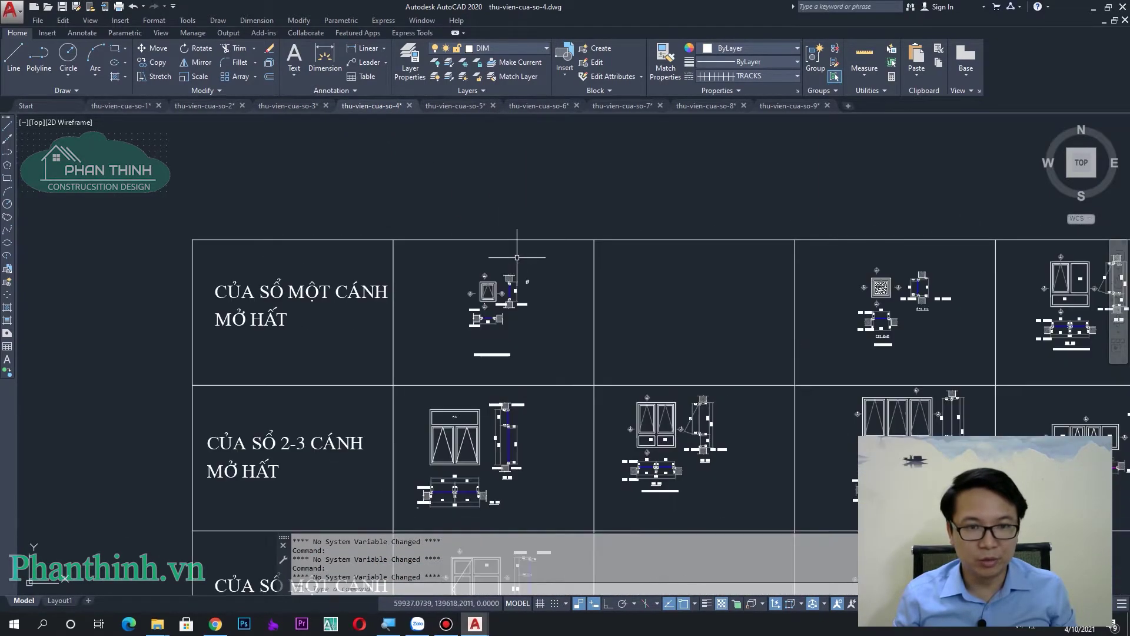
{"action": "middle_click_drag", "start_coordinate": [517, 245], "coordinate": [587, 328]}
{"action": "middle_click_drag", "start_coordinate": [383, 398], "coordinate": [473, 374]}
{"action": "mouse_move", "coordinate": [517, 341]}
{"action": "middle_mouse_down"}
{"action": "mouse_move", "coordinate": [505, 239]}
{"action": "mouse_move", "coordinate": [808, 306]}
{"action": "mouse_move", "coordinate": [365, 300]}
{"action": "middle_mouse_up"}
{"action": "mouse_move", "coordinate": [824, 301]}
{"action": "middle_mouse_down"}
{"action": "mouse_move", "coordinate": [377, 300]}
{"action": "mouse_move", "coordinate": [388, 294]}
{"action": "middle_mouse_up"}
{"action": "middle_click_drag", "start_coordinate": [875, 292], "coordinate": [854, 293]}
{"action": "scroll", "coordinate": [854, 293], "scroll_direction": "down", "scroll_amount": 5}
{"action": "scroll", "coordinate": [700, 318], "scroll_direction": "up", "scroll_amount": 5}
{"action": "middle_click_drag", "start_coordinate": [662, 294], "coordinate": [619, 297]}
{"action": "scroll", "coordinate": [747, 332], "scroll_direction": "up", "scroll_amount": 2}
{"action": "middle_click_drag", "start_coordinate": [352, 365], "coordinate": [917, 317]}
{"action": "middle_click_drag", "start_coordinate": [265, 388], "coordinate": [508, 333]}
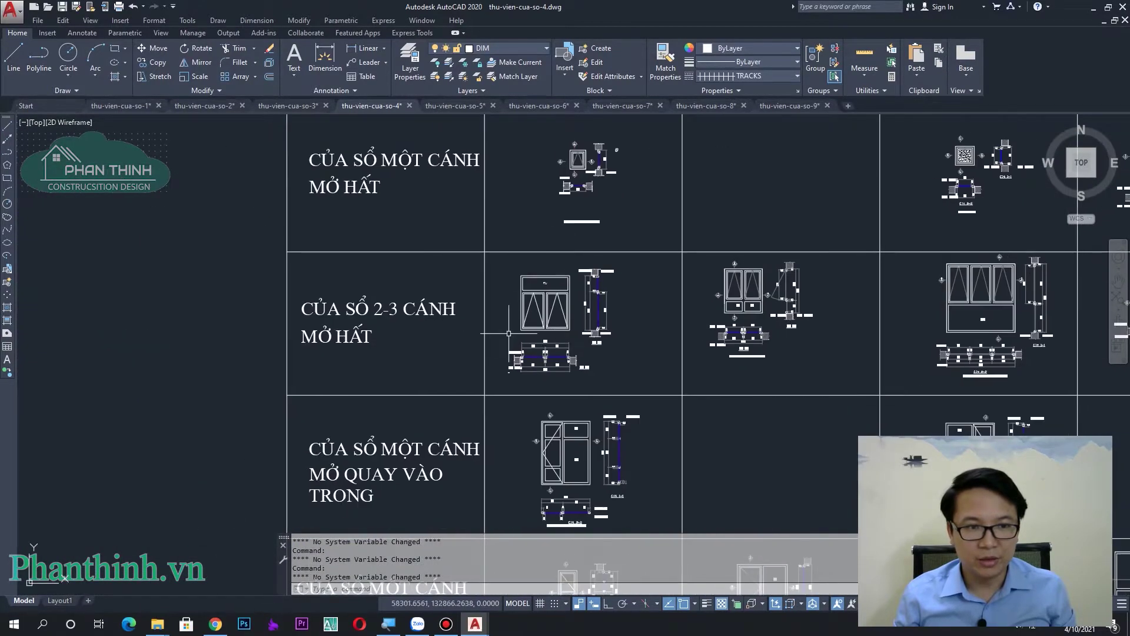
{"action": "middle_click_drag", "start_coordinate": [639, 328], "coordinate": [525, 324]}
{"action": "middle_click_drag", "start_coordinate": [828, 343], "coordinate": [565, 321]}
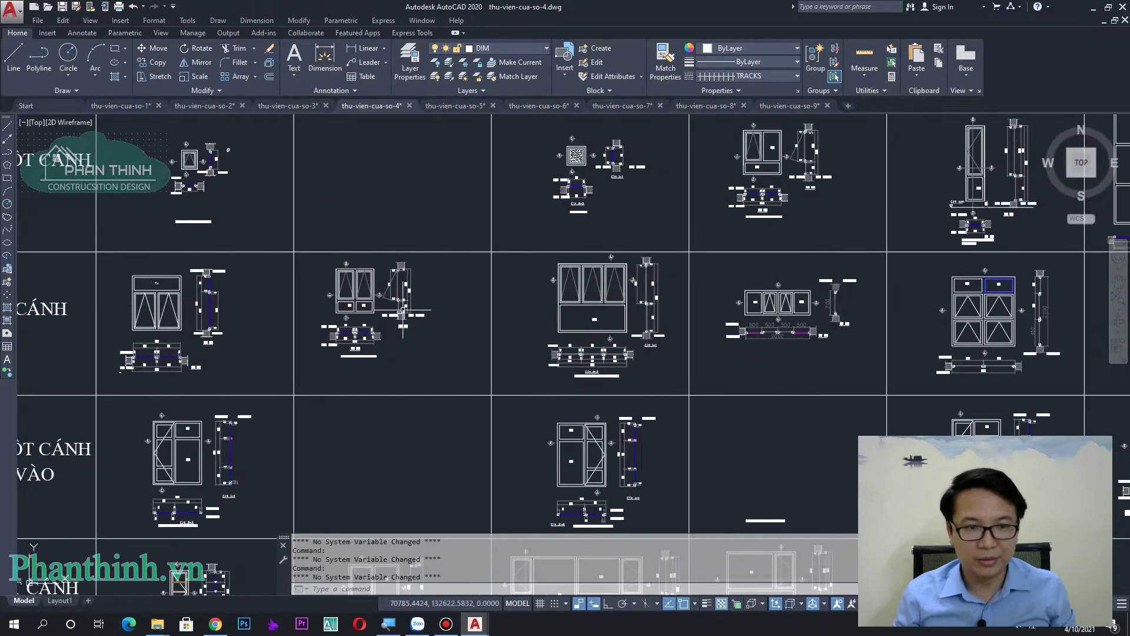
Inspect the window with a Fix top panel, the two-sash FIX window and the three-sash window.
{"action": "scroll", "coordinate": [362, 257], "scroll_direction": "up", "scroll_amount": 5}
{"action": "scroll", "coordinate": [315, 317], "scroll_direction": "down", "scroll_amount": 2}
{"action": "middle_click_drag", "start_coordinate": [23, 353], "coordinate": [255, 358]}
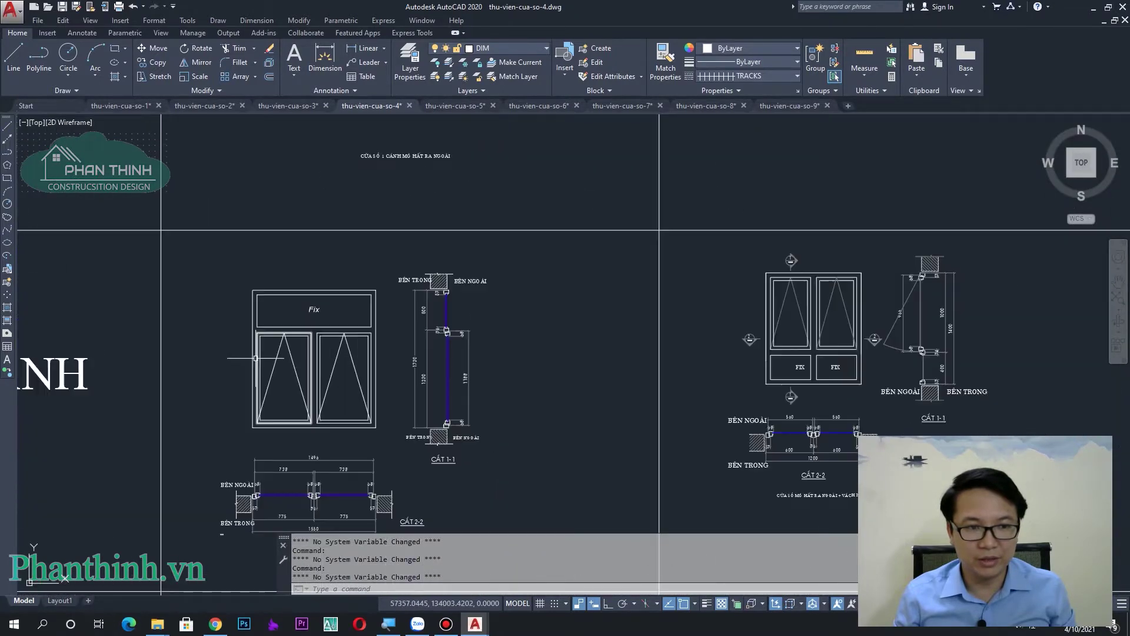
{"action": "middle_click_drag", "start_coordinate": [747, 380], "coordinate": [335, 359]}
{"action": "scroll", "coordinate": [408, 339], "scroll_direction": "down", "scroll_amount": 4}
{"action": "middle_click_drag", "start_coordinate": [530, 354], "coordinate": [530, 294]}
{"action": "scroll", "coordinate": [461, 324], "scroll_direction": "up", "scroll_amount": 4}
{"action": "scroll", "coordinate": [461, 323], "scroll_direction": "down", "scroll_amount": 2}
{"action": "mouse_move", "coordinate": [645, 356]}
{"action": "middle_mouse_down"}
{"action": "mouse_move", "coordinate": [375, 337]}
{"action": "mouse_move", "coordinate": [281, 299]}
{"action": "middle_mouse_up"}
Look closely at the CỬA SỔ MỘT CÁNH MỞ QUAY VÀO TRONG window elevation.
{"action": "scroll", "coordinate": [391, 391], "scroll_direction": "down", "scroll_amount": 2}
{"action": "middle_click_drag", "start_coordinate": [392, 391], "coordinate": [763, 294]}
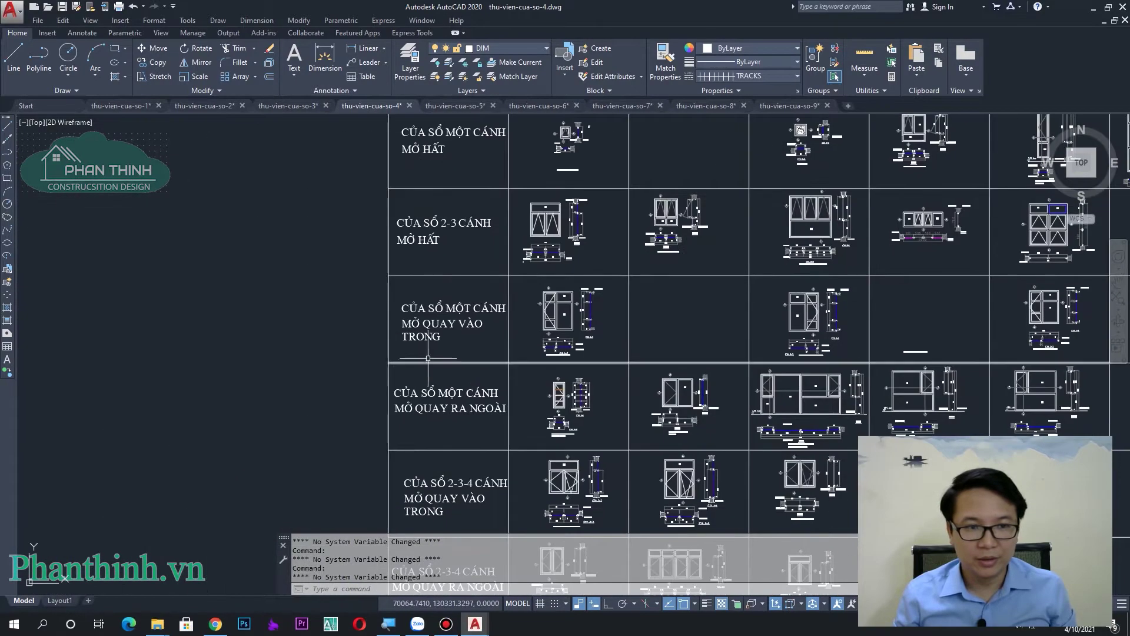
{"action": "scroll", "coordinate": [487, 347], "scroll_direction": "up", "scroll_amount": 5}
{"action": "middle_click_drag", "start_coordinate": [576, 359], "coordinate": [526, 360]}
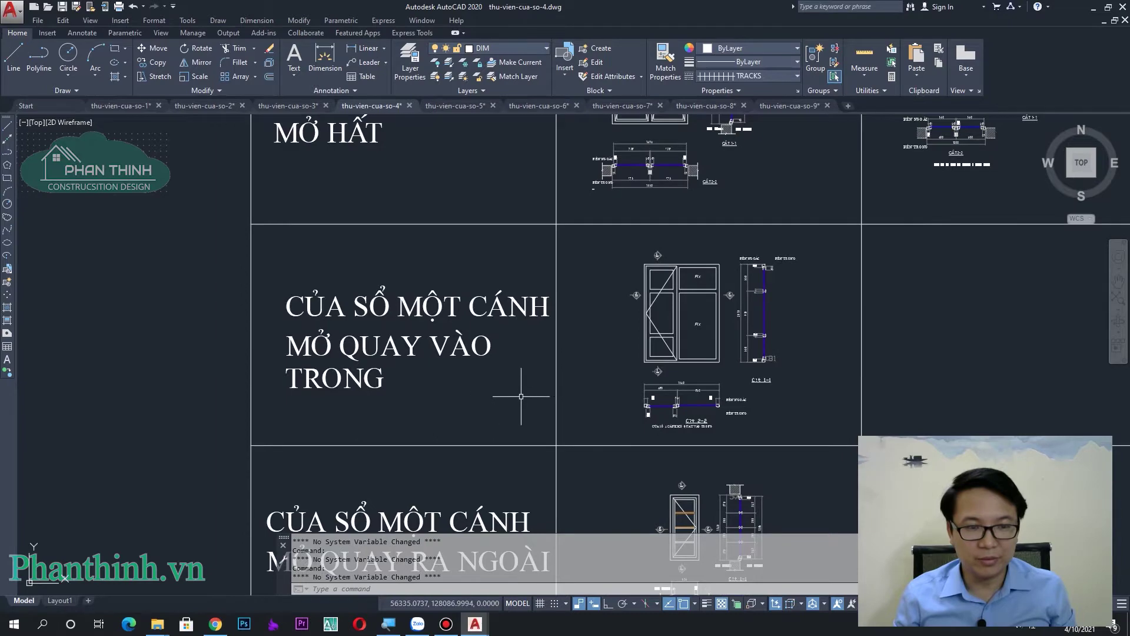
{"action": "middle_click_drag", "start_coordinate": [795, 409], "coordinate": [677, 417]}
{"action": "scroll", "coordinate": [591, 322], "scroll_direction": "up", "scroll_amount": 4}
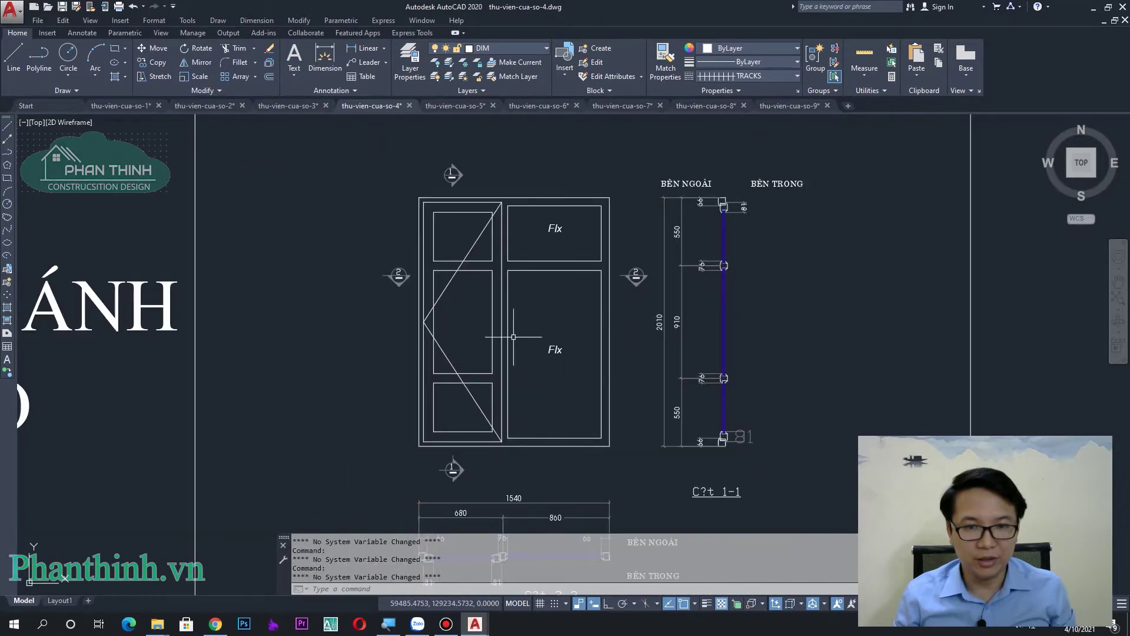
{"action": "scroll", "coordinate": [514, 337], "scroll_direction": "down", "scroll_amount": 5}
{"action": "scroll", "coordinate": [436, 388], "scroll_direction": "down", "scroll_amount": 2}
{"action": "scroll", "coordinate": [436, 389], "scroll_direction": "down", "scroll_amount": 1}
Pan to the two-pane elevation and CỬA SỔ MỘT CÁNH MỞ QUAY RA NGOÀI detail, framing the whole grid.
{"action": "middle_click_drag", "start_coordinate": [1001, 380], "coordinate": [718, 389]}
{"action": "middle_click_drag", "start_coordinate": [941, 392], "coordinate": [830, 400]}
{"action": "mouse_move", "coordinate": [1119, 400]}
{"action": "middle_mouse_down"}
{"action": "mouse_move", "coordinate": [630, 404]}
{"action": "mouse_move", "coordinate": [588, 388]}
{"action": "middle_mouse_up"}
{"action": "middle_click_drag", "start_coordinate": [736, 448], "coordinate": [718, 376]}
{"action": "scroll", "coordinate": [717, 334], "scroll_direction": "up", "scroll_amount": 5}
{"action": "scroll", "coordinate": [716, 333], "scroll_direction": "down", "scroll_amount": 5}
{"action": "middle_click_drag", "start_coordinate": [588, 353], "coordinate": [648, 365]}
{"action": "scroll", "coordinate": [328, 379], "scroll_direction": "up", "scroll_amount": 5}
{"action": "middle_click_drag", "start_coordinate": [557, 352], "coordinate": [574, 354]}
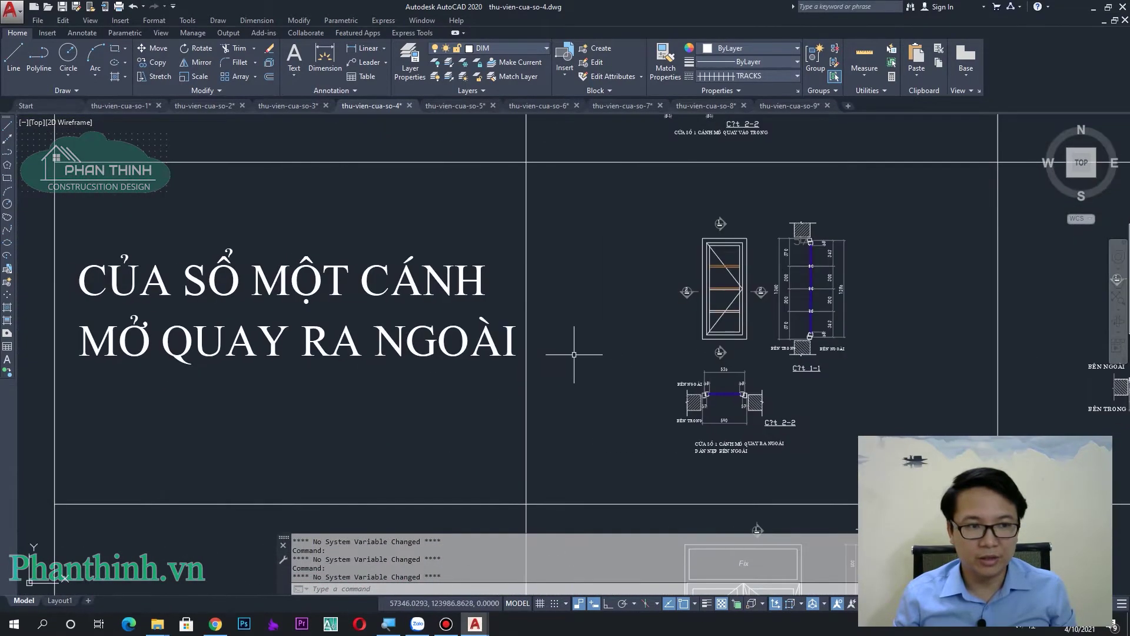
{"action": "scroll", "coordinate": [393, 338], "scroll_direction": "down", "scroll_amount": 3}
{"action": "scroll", "coordinate": [394, 342], "scroll_direction": "down", "scroll_amount": 2}
{"action": "scroll", "coordinate": [471, 353], "scroll_direction": "down", "scroll_amount": 2}
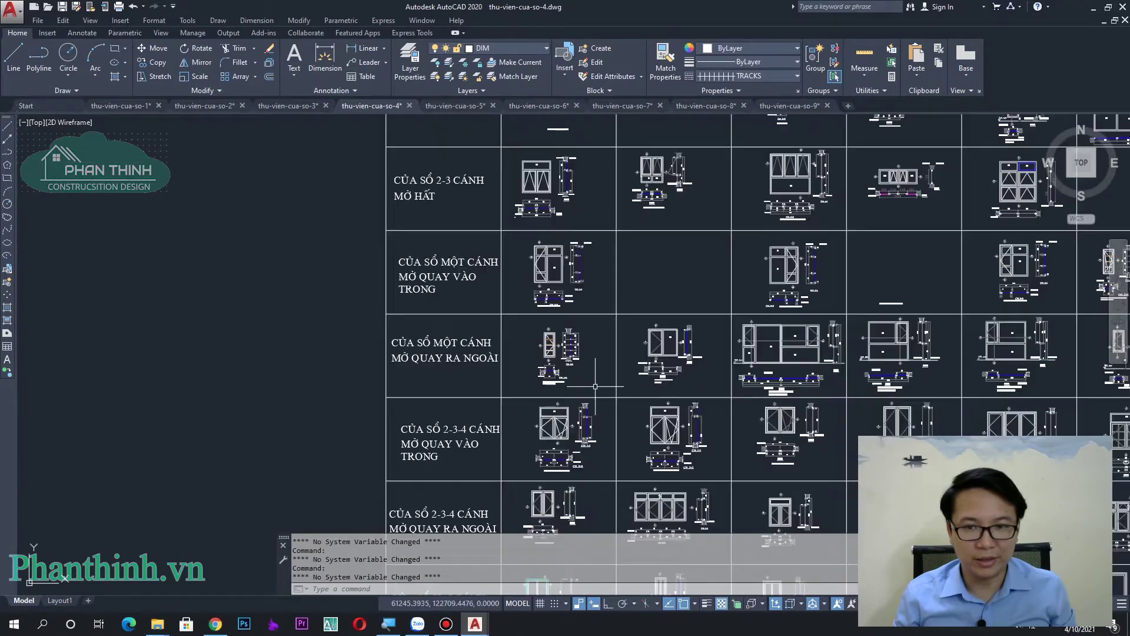
{"action": "middle_click_drag", "start_coordinate": [729, 428], "coordinate": [718, 390]}
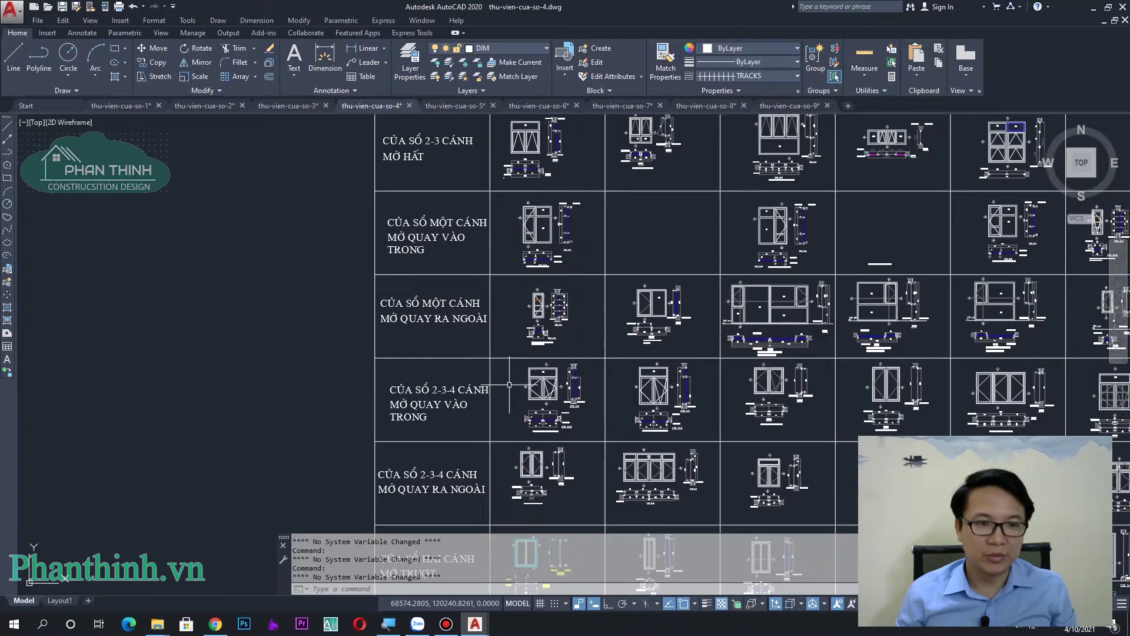
Move down to the lower rows of the window grid and reveal their row labels.
{"action": "mouse_move", "coordinate": [482, 411]}
{"action": "middle_mouse_down"}
{"action": "mouse_move", "coordinate": [467, 398]}
{"action": "mouse_move", "coordinate": [397, 430]}
{"action": "middle_mouse_up"}
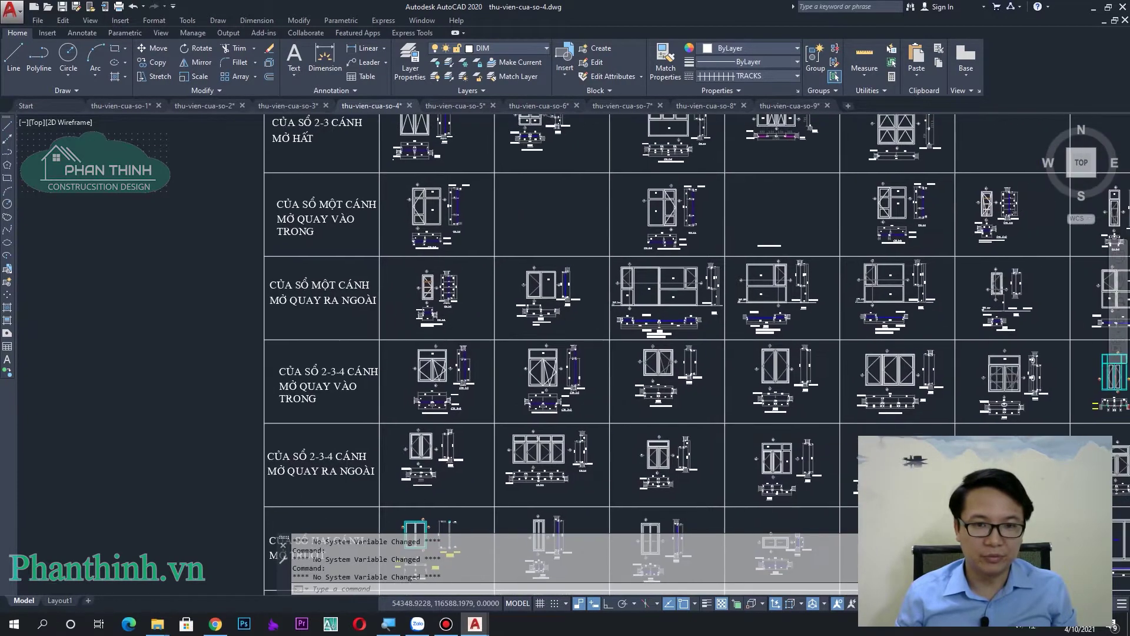
{"action": "scroll", "coordinate": [765, 306], "scroll_direction": "up", "scroll_amount": 2}
{"action": "scroll", "coordinate": [676, 312], "scroll_direction": "up", "scroll_amount": 2}
{"action": "scroll", "coordinate": [601, 323], "scroll_direction": "up", "scroll_amount": 1}
{"action": "scroll", "coordinate": [601, 323], "scroll_direction": "up", "scroll_amount": 1}
{"action": "scroll", "coordinate": [612, 413], "scroll_direction": "down", "scroll_amount": 3}
{"action": "scroll", "coordinate": [606, 410], "scroll_direction": "up", "scroll_amount": 1}
{"action": "scroll", "coordinate": [612, 412], "scroll_direction": "down", "scroll_amount": 2}
{"action": "scroll", "coordinate": [612, 412], "scroll_direction": "down", "scroll_amount": 1}
{"action": "scroll", "coordinate": [621, 403], "scroll_direction": "down", "scroll_amount": 1}
{"action": "scroll", "coordinate": [630, 391], "scroll_direction": "down", "scroll_amount": 1}
{"action": "scroll", "coordinate": [643, 375], "scroll_direction": "down", "scroll_amount": 2}
{"action": "middle_click_drag", "start_coordinate": [642, 375], "coordinate": [936, 376]}
{"action": "scroll", "coordinate": [353, 385], "scroll_direction": "up", "scroll_amount": 1}
{"action": "scroll", "coordinate": [527, 369], "scroll_direction": "up", "scroll_amount": 2}
{"action": "scroll", "coordinate": [527, 369], "scroll_direction": "up", "scroll_amount": 1}
{"action": "middle_click_drag", "start_coordinate": [603, 383], "coordinate": [528, 390]}
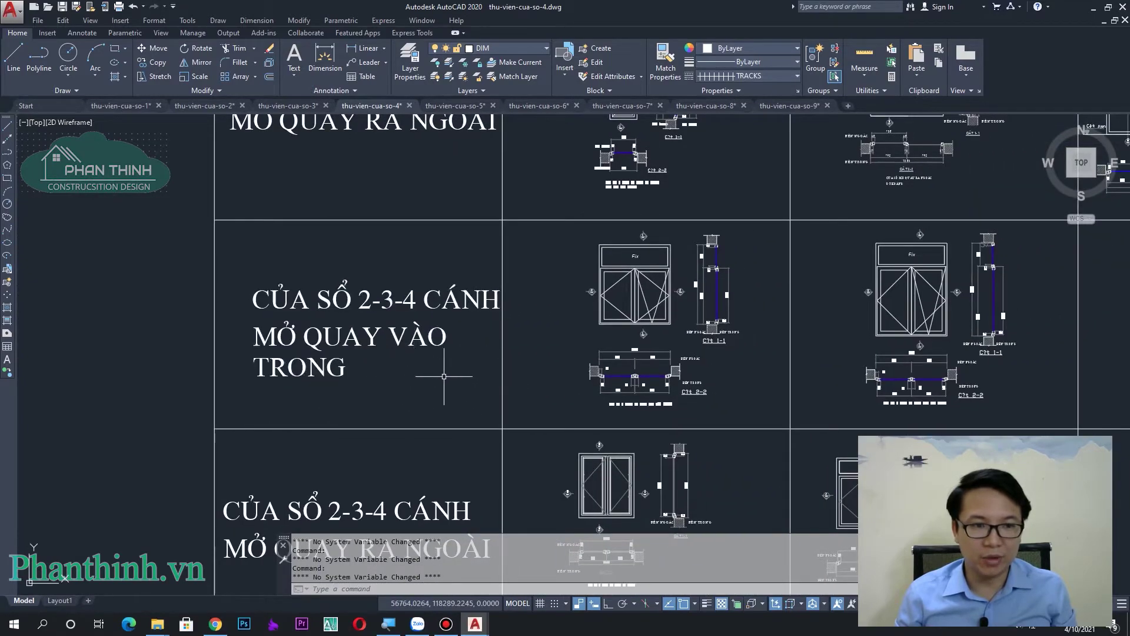
Zoom in on the window section CẮT 2-2.
{"action": "scroll", "coordinate": [444, 376], "scroll_direction": "down", "scroll_amount": 1}
{"action": "scroll", "coordinate": [444, 376], "scroll_direction": "down", "scroll_amount": 1}
{"action": "scroll", "coordinate": [647, 376], "scroll_direction": "down", "scroll_amount": 1}
{"action": "scroll", "coordinate": [876, 374], "scroll_direction": "up", "scroll_amount": 3}
{"action": "scroll", "coordinate": [876, 374], "scroll_direction": "down", "scroll_amount": 1}
{"action": "scroll", "coordinate": [533, 290], "scroll_direction": "up", "scroll_amount": 3}
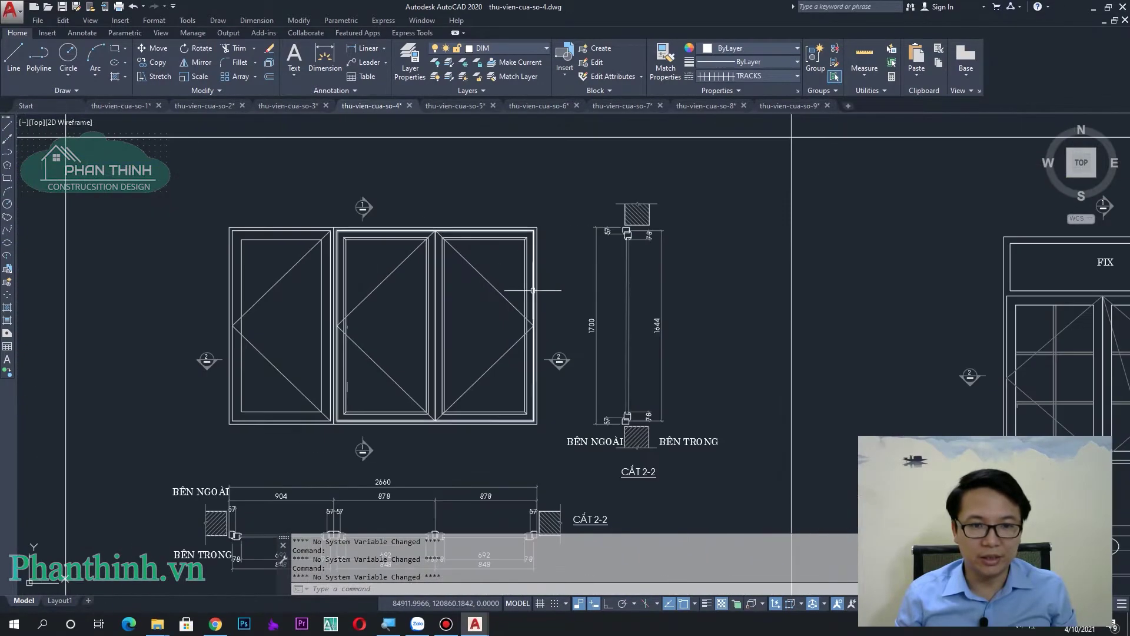
{"action": "middle_click_drag", "start_coordinate": [639, 457], "coordinate": [640, 386]}
{"action": "scroll", "coordinate": [639, 385], "scroll_direction": "up", "scroll_amount": 2}
{"action": "scroll", "coordinate": [711, 420], "scroll_direction": "down", "scroll_amount": 3}
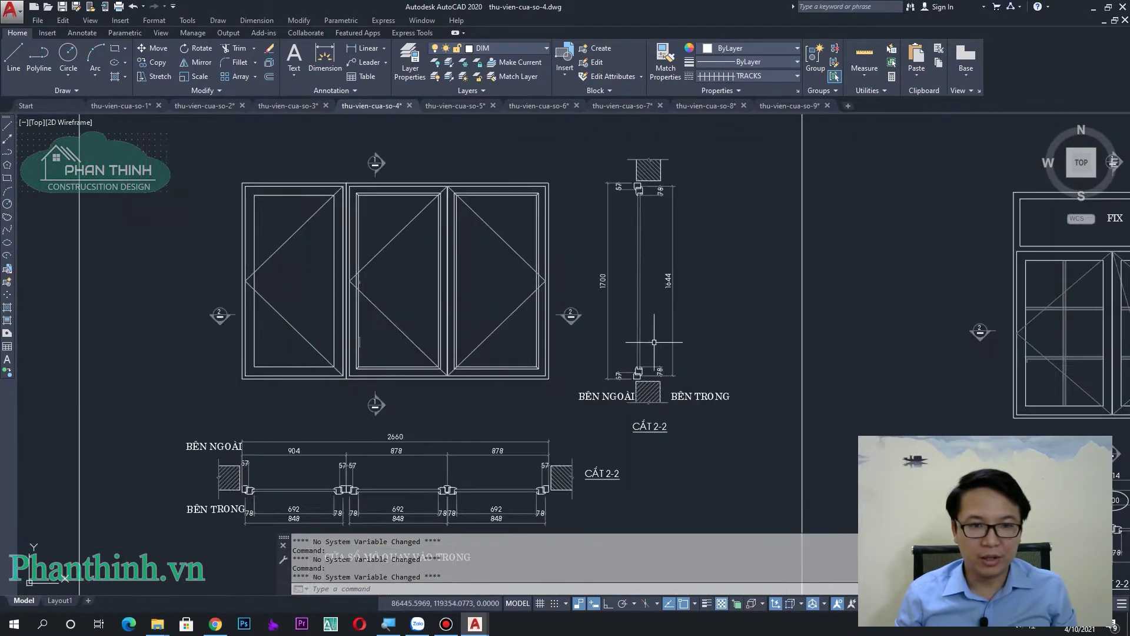
{"action": "scroll", "coordinate": [712, 420], "scroll_direction": "down", "scroll_amount": 1}
{"action": "scroll", "coordinate": [765, 394], "scroll_direction": "down", "scroll_amount": 2}
{"action": "scroll", "coordinate": [811, 367], "scroll_direction": "down", "scroll_amount": 3}
Browse further detail cells and centre the CỬA SỔ HAI CÁNH MỞ TRƯỢT row.
{"action": "middle_click_drag", "start_coordinate": [812, 368], "coordinate": [479, 362]}
{"action": "middle_click_drag", "start_coordinate": [707, 353], "coordinate": [541, 347]}
{"action": "middle_click_drag", "start_coordinate": [1107, 321], "coordinate": [857, 317]}
{"action": "scroll", "coordinate": [857, 317], "scroll_direction": "up", "scroll_amount": 6}
{"action": "scroll", "coordinate": [647, 365], "scroll_direction": "down", "scroll_amount": 3}
{"action": "scroll", "coordinate": [624, 377], "scroll_direction": "down", "scroll_amount": 3}
{"action": "scroll", "coordinate": [624, 376], "scroll_direction": "down", "scroll_amount": 2}
{"action": "middle_click_drag", "start_coordinate": [624, 377], "coordinate": [765, 353]}
{"action": "middle_click_drag", "start_coordinate": [530, 354], "coordinate": [765, 329]}
{"action": "mouse_move", "coordinate": [246, 326]}
{"action": "middle_mouse_down"}
{"action": "mouse_move", "coordinate": [764, 390]}
{"action": "mouse_move", "coordinate": [646, 387]}
{"action": "middle_mouse_up"}
{"action": "scroll", "coordinate": [764, 391], "scroll_direction": "up", "scroll_amount": 2}
{"action": "scroll", "coordinate": [749, 404], "scroll_direction": "up", "scroll_amount": 2}
{"action": "middle_click_drag", "start_coordinate": [548, 425], "coordinate": [550, 397]}
{"action": "middle_click_drag", "start_coordinate": [594, 336], "coordinate": [432, 318]}
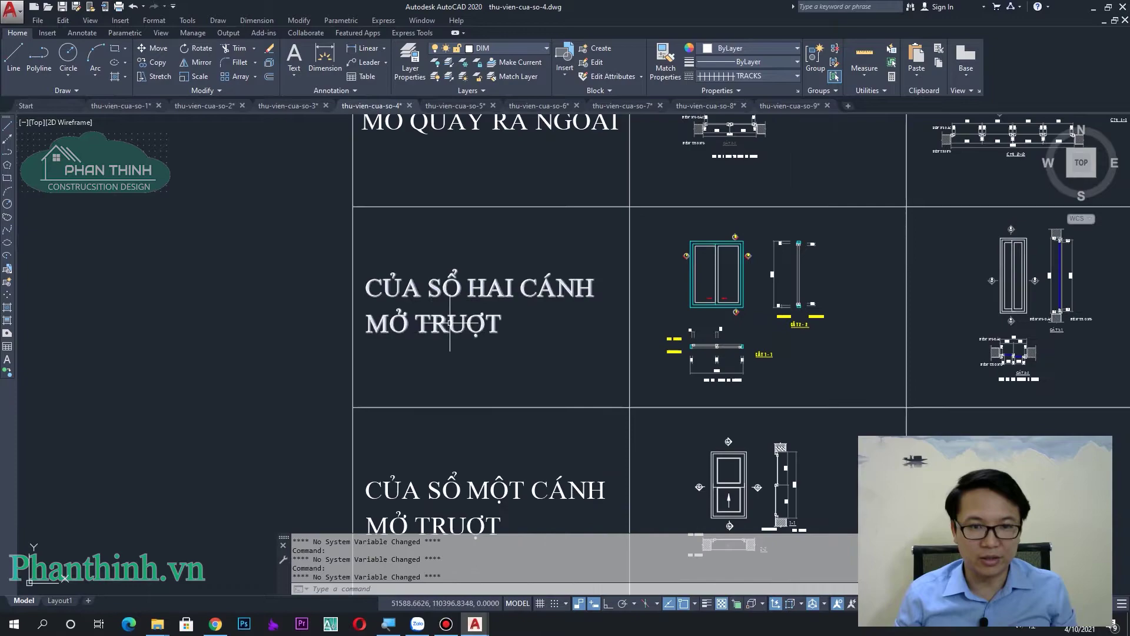
Pan left across the window library and bring more table rows into view.
{"action": "mouse_move", "coordinate": [856, 332]}
{"action": "middle_mouse_down"}
{"action": "mouse_move", "coordinate": [650, 385]}
{"action": "mouse_move", "coordinate": [376, 397]}
{"action": "middle_mouse_up"}
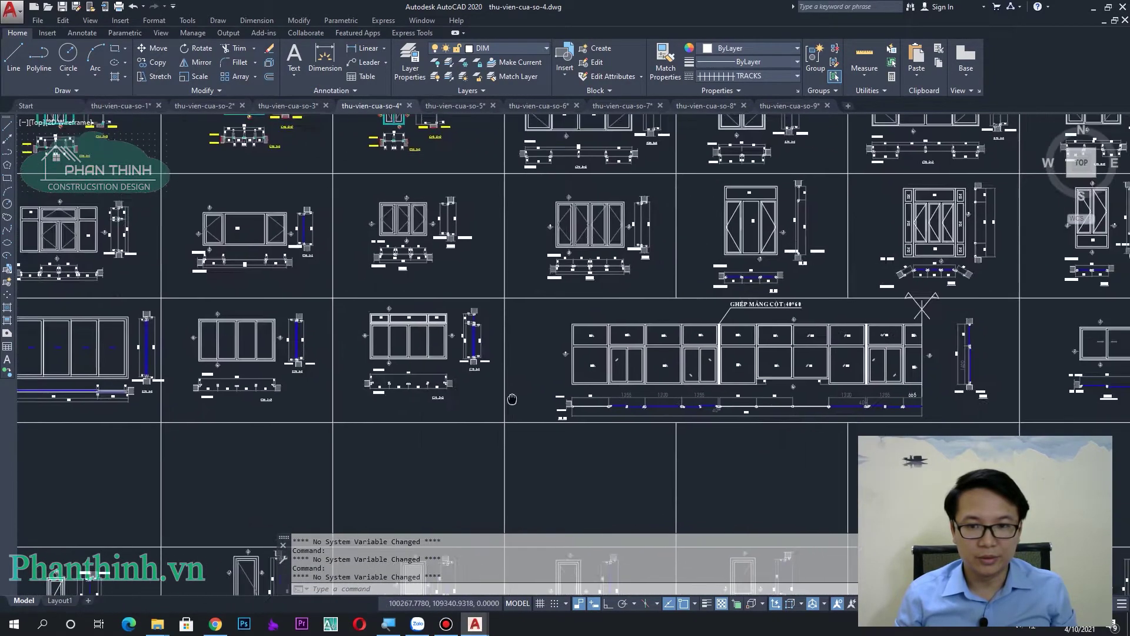
{"action": "middle_click_drag", "start_coordinate": [376, 398], "coordinate": [147, 389]}
{"action": "scroll", "coordinate": [462, 366], "scroll_direction": "down", "scroll_amount": 3}
{"action": "scroll", "coordinate": [373, 309], "scroll_direction": "up", "scroll_amount": 5}
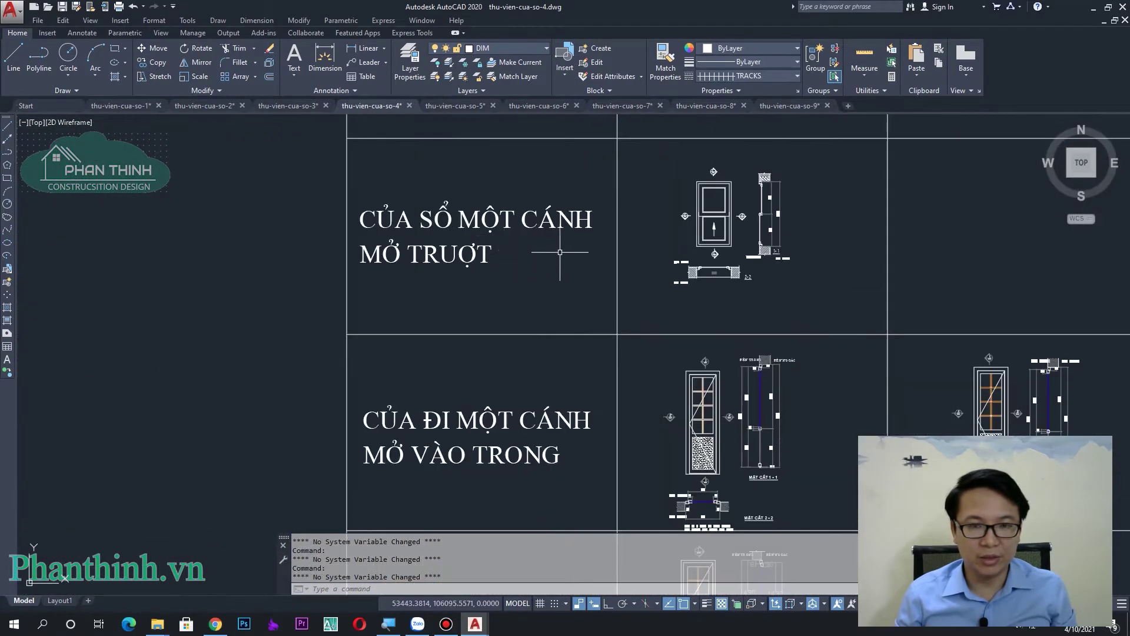
{"action": "middle_click_drag", "start_coordinate": [604, 343], "coordinate": [600, 351]}
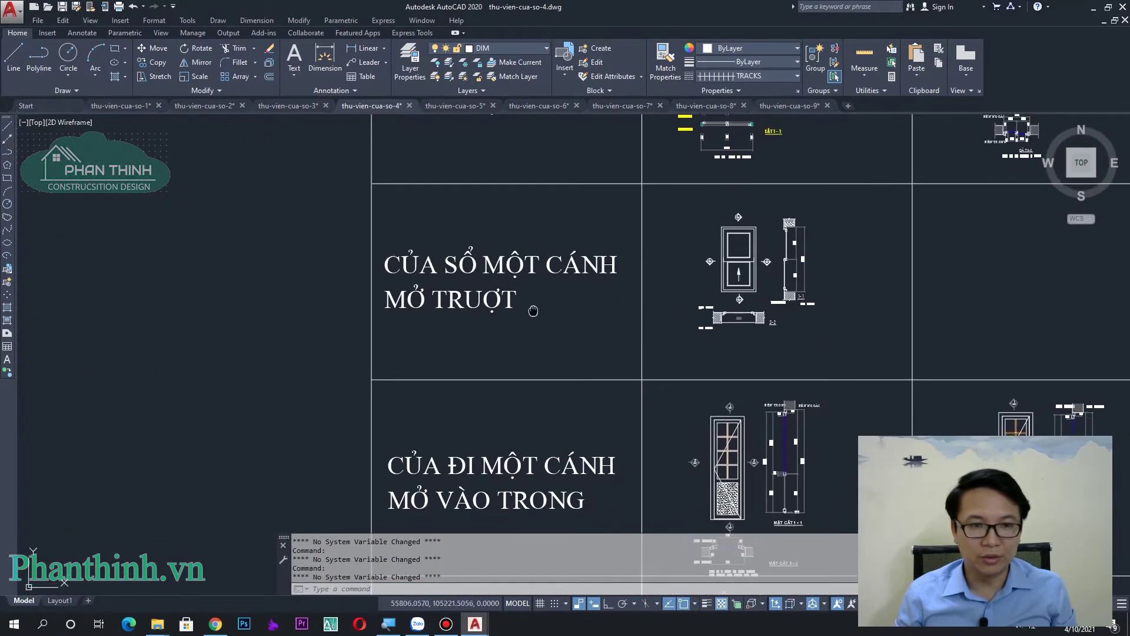
{"action": "scroll", "coordinate": [524, 293], "scroll_direction": "down", "scroll_amount": 2}
{"action": "middle_click_drag", "start_coordinate": [524, 293], "coordinate": [412, 180]}
{"action": "middle_click_drag", "start_coordinate": [578, 399], "coordinate": [654, 398]}
{"action": "scroll", "coordinate": [516, 309], "scroll_direction": "up", "scroll_amount": 2}
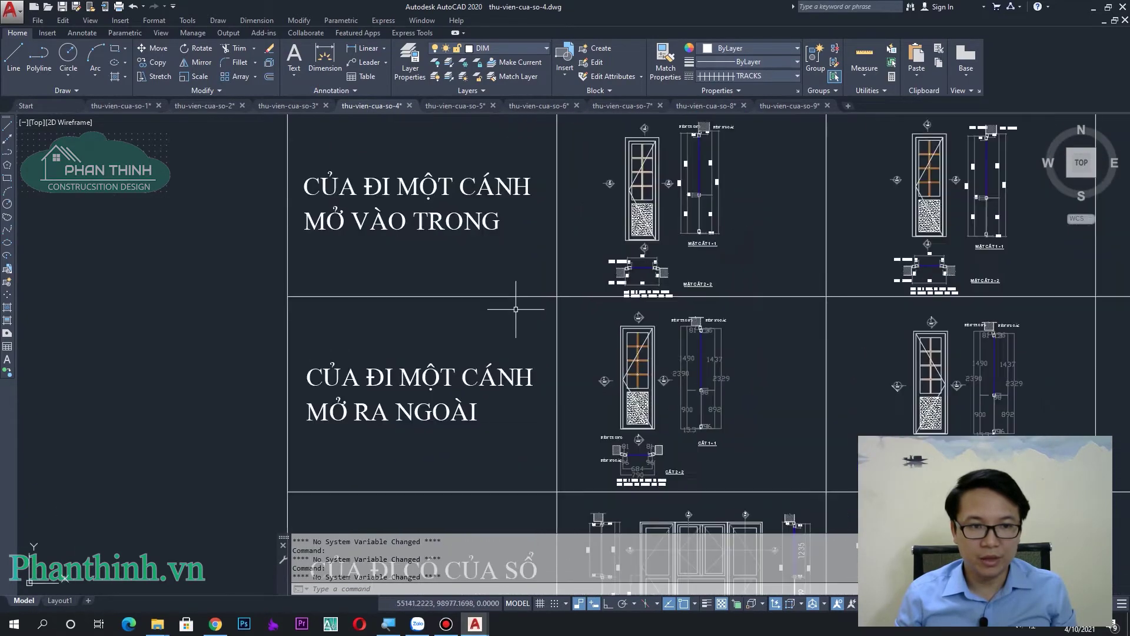
{"action": "scroll", "coordinate": [512, 311], "scroll_direction": "down", "scroll_amount": 4}
Bring the CỬA ĐI CÓ CỬA SỔ row to the top and zoom out over it.
{"action": "middle_click_drag", "start_coordinate": [512, 312], "coordinate": [512, 261]}
{"action": "scroll", "coordinate": [588, 318], "scroll_direction": "up", "scroll_amount": 4}
{"action": "middle_click_drag", "start_coordinate": [504, 478], "coordinate": [366, 278]}
{"action": "scroll", "coordinate": [365, 278], "scroll_direction": "down", "scroll_amount": 4}
{"action": "scroll", "coordinate": [530, 354], "scroll_direction": "up", "scroll_amount": 1}
{"action": "scroll", "coordinate": [542, 379], "scroll_direction": "up", "scroll_amount": 1}
{"action": "scroll", "coordinate": [862, 366], "scroll_direction": "up", "scroll_amount": 1}
{"action": "scroll", "coordinate": [647, 282], "scroll_direction": "up", "scroll_amount": 1}
{"action": "scroll", "coordinate": [566, 276], "scroll_direction": "up", "scroll_amount": 1}
{"action": "scroll", "coordinate": [558, 274], "scroll_direction": "up", "scroll_amount": 4}
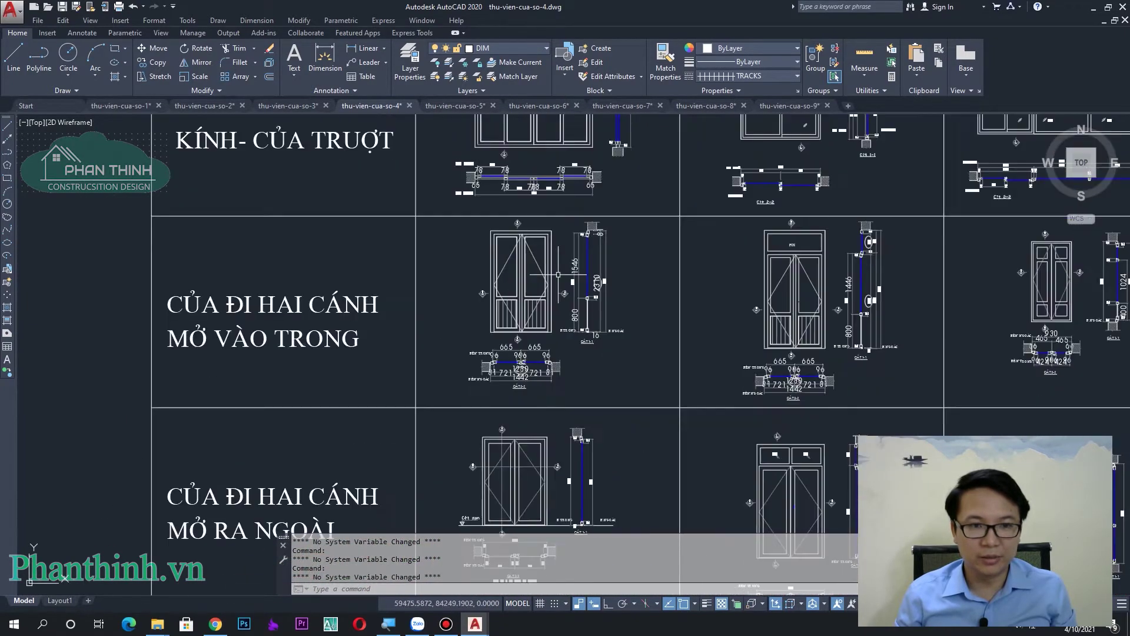
{"action": "scroll", "coordinate": [430, 328], "scroll_direction": "up", "scroll_amount": 2}
{"action": "scroll", "coordinate": [444, 328], "scroll_direction": "down", "scroll_amount": 6}
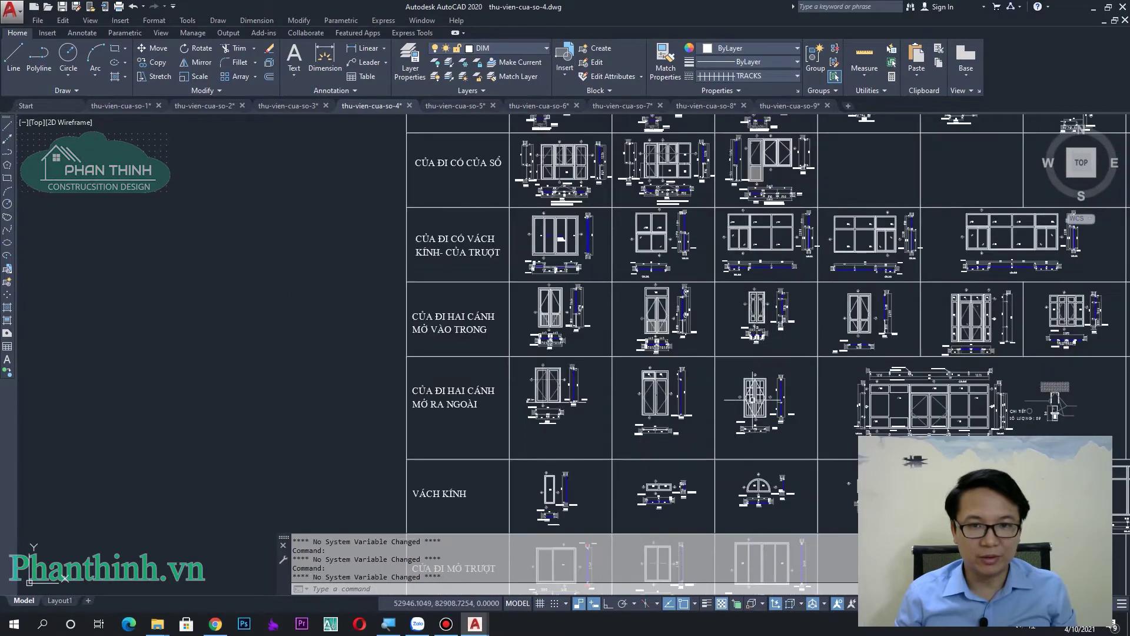
Pan past the CỬA ĐI MỞ TRƯỢT row to the red-bordered D3 and D4 door sheets.
{"action": "middle_click_drag", "start_coordinate": [642, 481], "coordinate": [643, 330]}
{"action": "middle_click_drag", "start_coordinate": [645, 461], "coordinate": [646, 197]}
{"action": "scroll", "coordinate": [588, 365], "scroll_direction": "up", "scroll_amount": 4}
{"action": "middle_click_drag", "start_coordinate": [954, 362], "coordinate": [865, 376]}
{"action": "scroll", "coordinate": [813, 306], "scroll_direction": "up", "scroll_amount": 6}
Zoom and pan to the D3 door details, centring the A-A section.
{"action": "scroll", "coordinate": [653, 294], "scroll_direction": "down", "scroll_amount": 5}
{"action": "middle_click_drag", "start_coordinate": [648, 294], "coordinate": [801, 294]}
{"action": "scroll", "coordinate": [519, 277], "scroll_direction": "up", "scroll_amount": 3}
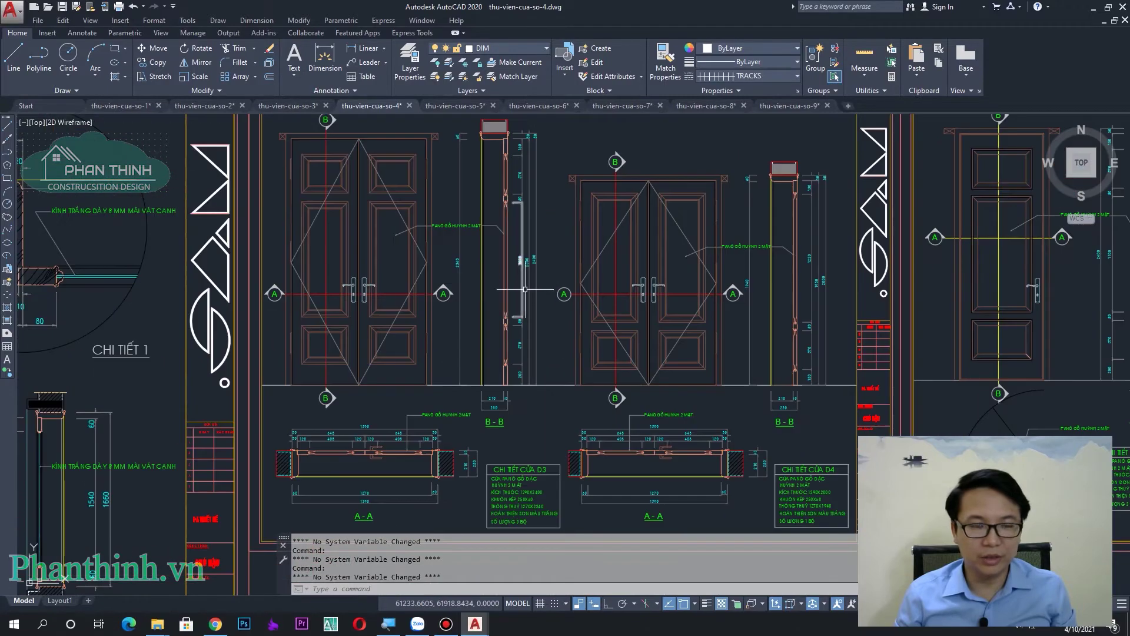
{"action": "scroll", "coordinate": [449, 331], "scroll_direction": "down", "scroll_amount": 2}
{"action": "scroll", "coordinate": [353, 412], "scroll_direction": "up", "scroll_amount": 4}
{"action": "middle_click_drag", "start_coordinate": [325, 458], "coordinate": [324, 399]}
{"action": "scroll", "coordinate": [325, 399], "scroll_direction": "down", "scroll_amount": 3}
{"action": "scroll", "coordinate": [530, 377], "scroll_direction": "down", "scroll_amount": 3}
Pan and zoom out to show the whole row of door sheets.
{"action": "middle_click_drag", "start_coordinate": [648, 377], "coordinate": [603, 377]}
{"action": "middle_click_drag", "start_coordinate": [742, 377], "coordinate": [787, 375]}
{"action": "scroll", "coordinate": [812, 368], "scroll_direction": "up", "scroll_amount": 2}
{"action": "scroll", "coordinate": [824, 365], "scroll_direction": "up", "scroll_amount": 2}
{"action": "scroll", "coordinate": [841, 362], "scroll_direction": "down", "scroll_amount": 5}
{"action": "scroll", "coordinate": [855, 359], "scroll_direction": "down", "scroll_amount": 1}
{"action": "scroll", "coordinate": [855, 359], "scroll_direction": "down", "scroll_amount": 2}
Move left to another door detail and zoom in and out to inspect it.
{"action": "middle_click_drag", "start_coordinate": [771, 318], "coordinate": [733, 315]}
{"action": "scroll", "coordinate": [731, 315], "scroll_direction": "up", "scroll_amount": 5}
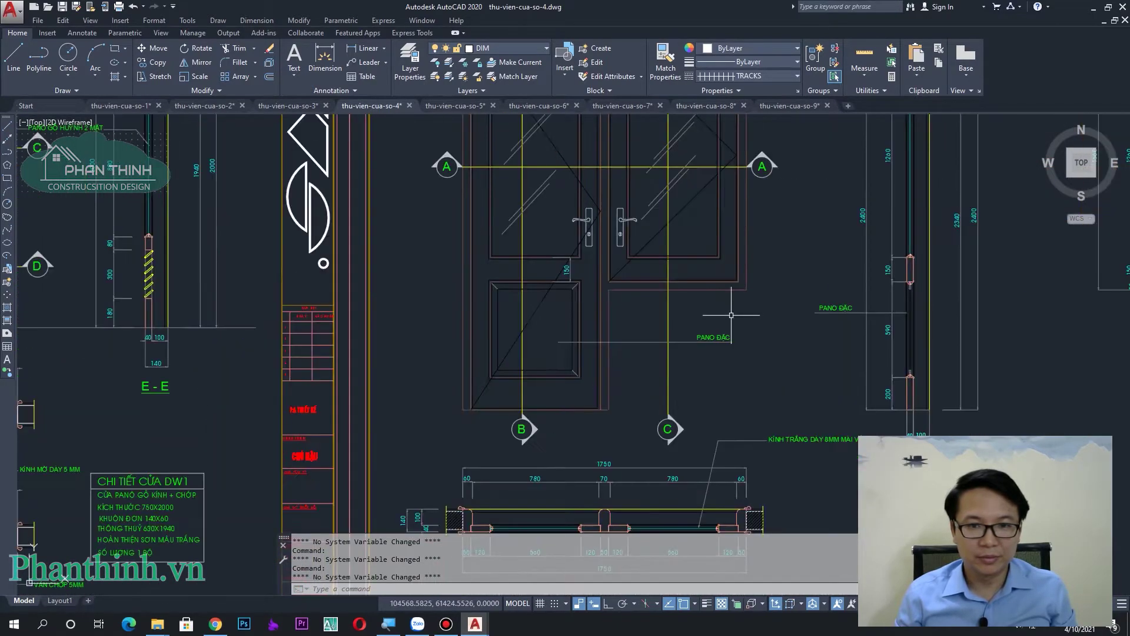
{"action": "scroll", "coordinate": [731, 316], "scroll_direction": "down", "scroll_amount": 1}
{"action": "scroll", "coordinate": [731, 316], "scroll_direction": "down", "scroll_amount": 2}
{"action": "scroll", "coordinate": [648, 306], "scroll_direction": "down", "scroll_amount": 3}
{"action": "scroll", "coordinate": [530, 295], "scroll_direction": "up", "scroll_amount": 2}
{"action": "scroll", "coordinate": [528, 293], "scroll_direction": "up", "scroll_amount": 2}
{"action": "scroll", "coordinate": [528, 293], "scroll_direction": "down", "scroll_amount": 2}
{"action": "scroll", "coordinate": [586, 312], "scroll_direction": "up", "scroll_amount": 2}
{"action": "scroll", "coordinate": [586, 313], "scroll_direction": "down", "scroll_amount": 2}
{"action": "scroll", "coordinate": [622, 315], "scroll_direction": "up", "scroll_amount": 2}
{"action": "scroll", "coordinate": [621, 314], "scroll_direction": "down", "scroll_amount": 2}
{"action": "scroll", "coordinate": [648, 306], "scroll_direction": "down", "scroll_amount": 2}
{"action": "scroll", "coordinate": [736, 282], "scroll_direction": "down", "scroll_amount": 2}
{"action": "scroll", "coordinate": [764, 274], "scroll_direction": "up", "scroll_amount": 4}
{"action": "scroll", "coordinate": [765, 274], "scroll_direction": "down", "scroll_amount": 4}
{"action": "scroll", "coordinate": [559, 353], "scroll_direction": "up", "scroll_amount": 3}
{"action": "scroll", "coordinate": [535, 386], "scroll_direction": "up", "scroll_amount": 2}
{"action": "scroll", "coordinate": [535, 386], "scroll_direction": "down", "scroll_amount": 2}
{"action": "scroll", "coordinate": [519, 307], "scroll_direction": "up", "scroll_amount": 2}
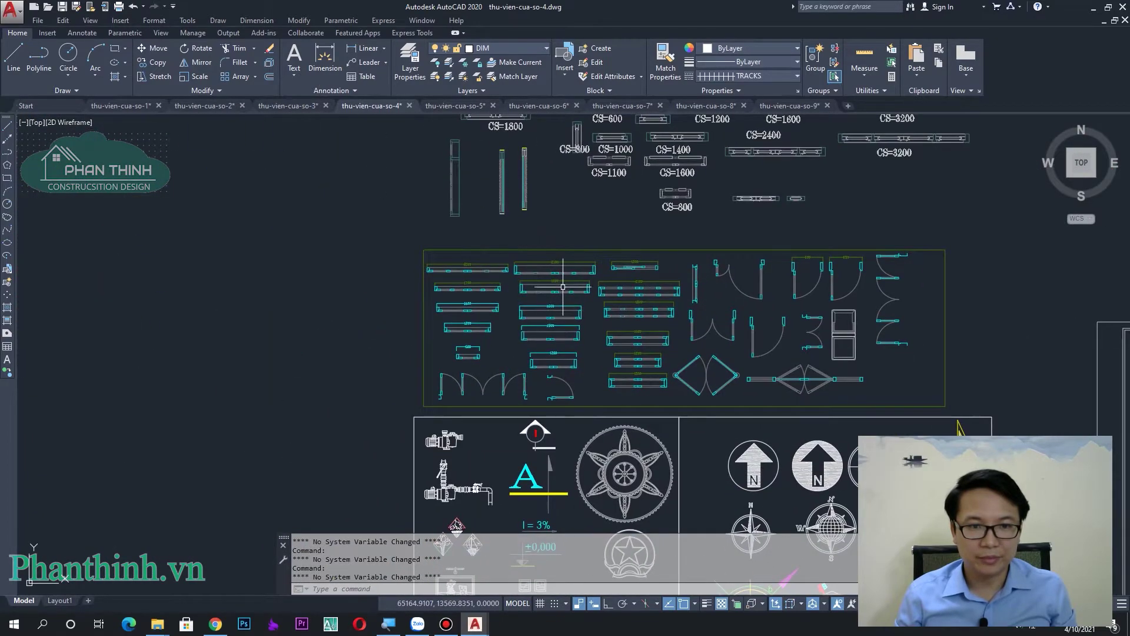
{"action": "scroll", "coordinate": [562, 287], "scroll_direction": "down", "scroll_amount": 2}
{"action": "scroll", "coordinate": [565, 294], "scroll_direction": "down", "scroll_amount": 2}
{"action": "scroll", "coordinate": [589, 329], "scroll_direction": "up", "scroll_amount": 4}
{"action": "scroll", "coordinate": [607, 360], "scroll_direction": "up", "scroll_amount": 4}
{"action": "scroll", "coordinate": [608, 359], "scroll_direction": "down", "scroll_amount": 3}
{"action": "scroll", "coordinate": [613, 359], "scroll_direction": "down", "scroll_amount": 1}
Bring the symbol sheets and legend into view.
{"action": "mouse_move", "coordinate": [632, 400]}
{"action": "middle_mouse_down"}
{"action": "mouse_move", "coordinate": [631, 353]}
{"action": "mouse_move", "coordinate": [564, 269]}
{"action": "middle_mouse_up"}
{"action": "scroll", "coordinate": [564, 269], "scroll_direction": "up", "scroll_amount": 2}
{"action": "scroll", "coordinate": [564, 269], "scroll_direction": "up", "scroll_amount": 3}
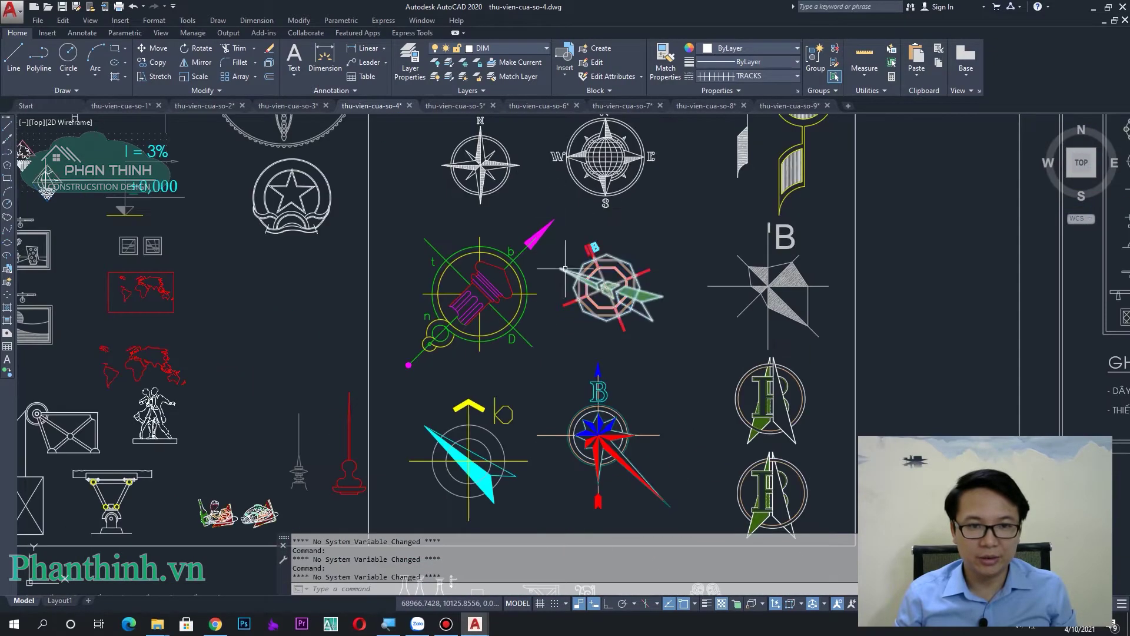
{"action": "scroll", "coordinate": [588, 265], "scroll_direction": "down", "scroll_amount": 3}
Review the door-table grid above the symbols, then switch to thu-vien-cua-so-5.
{"action": "middle_click_drag", "start_coordinate": [605, 376], "coordinate": [589, 217]}
{"action": "scroll", "coordinate": [588, 235], "scroll_direction": "down", "scroll_amount": 3}
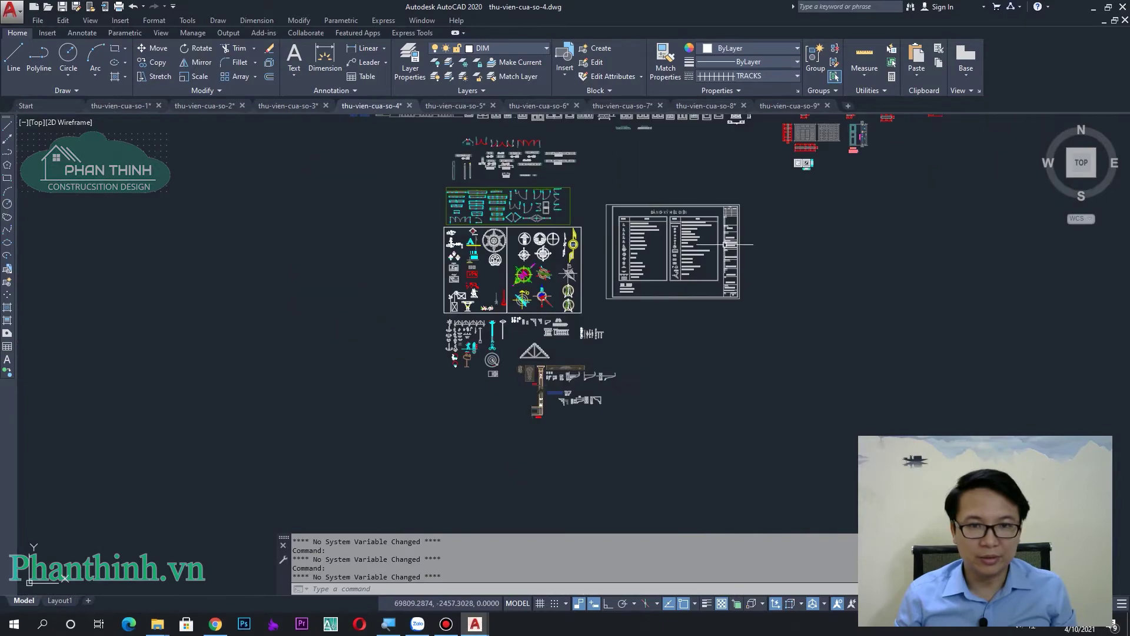
{"action": "scroll", "coordinate": [529, 265], "scroll_direction": "down", "scroll_amount": 2}
{"action": "middle_click_drag", "start_coordinate": [513, 294], "coordinate": [488, 412]}
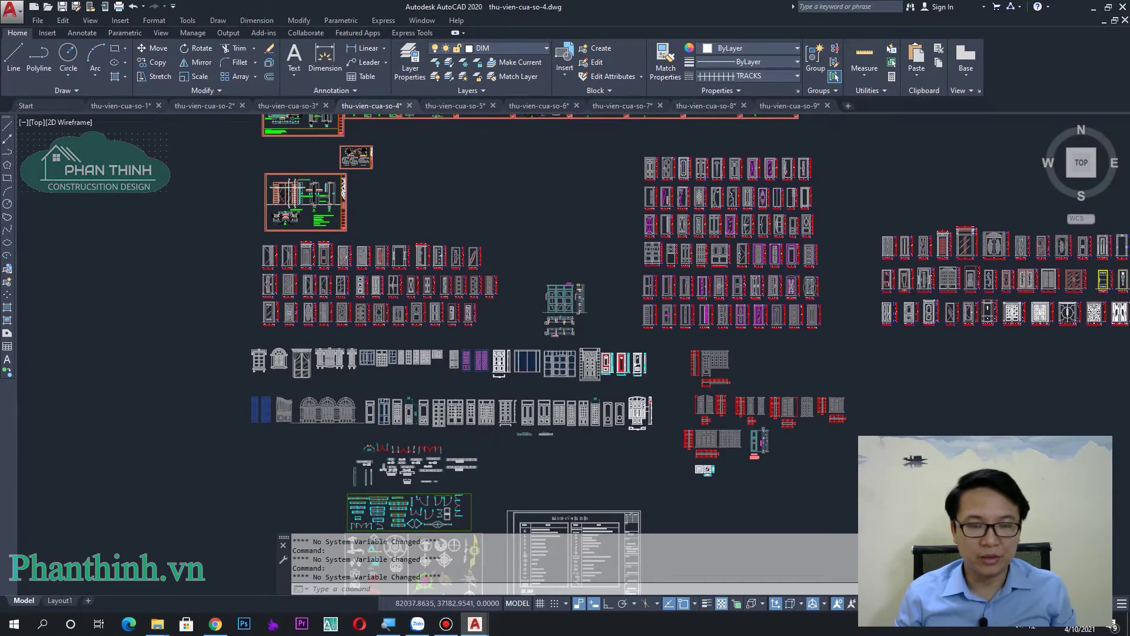
{"action": "middle_click_drag", "start_coordinate": [570, 319], "coordinate": [544, 565]}
{"action": "scroll", "coordinate": [538, 331], "scroll_direction": "up", "scroll_amount": 1}
{"action": "scroll", "coordinate": [539, 331], "scroll_direction": "up", "scroll_amount": 3}
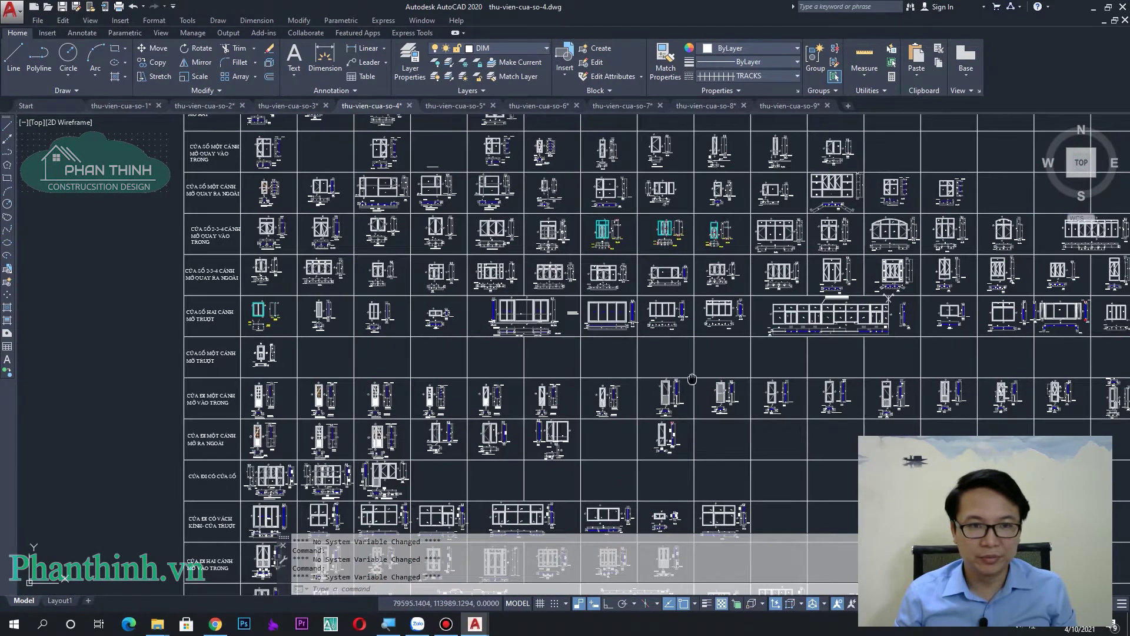
{"action": "middle_click_drag", "start_coordinate": [692, 378], "coordinate": [651, 431]}
{"action": "left_click", "coordinate": [470, 109]}
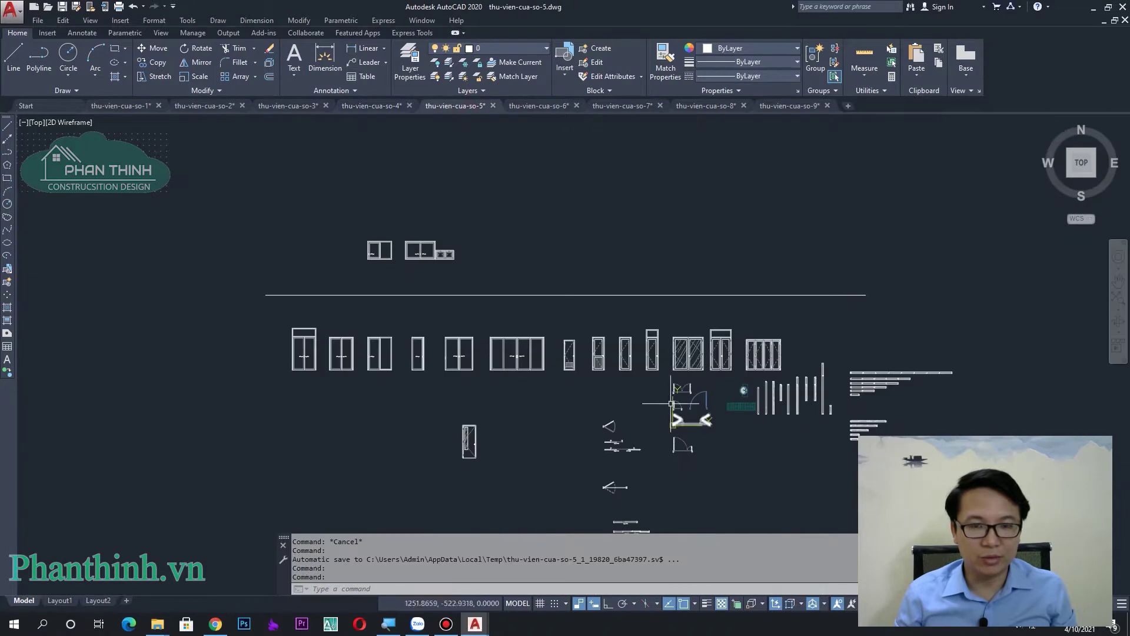
{"action": "scroll", "coordinate": [692, 433], "scroll_direction": "down", "scroll_amount": 2}
{"action": "scroll", "coordinate": [647, 323], "scroll_direction": "up", "scroll_amount": 4}
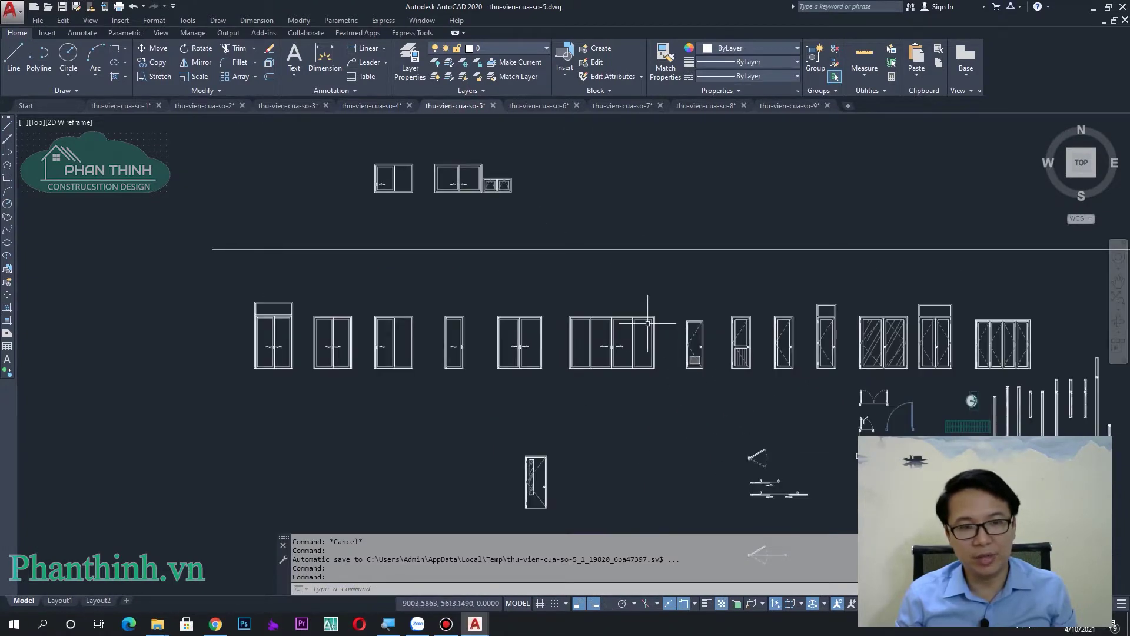
{"action": "scroll", "coordinate": [476, 361], "scroll_direction": "up", "scroll_amount": 4}
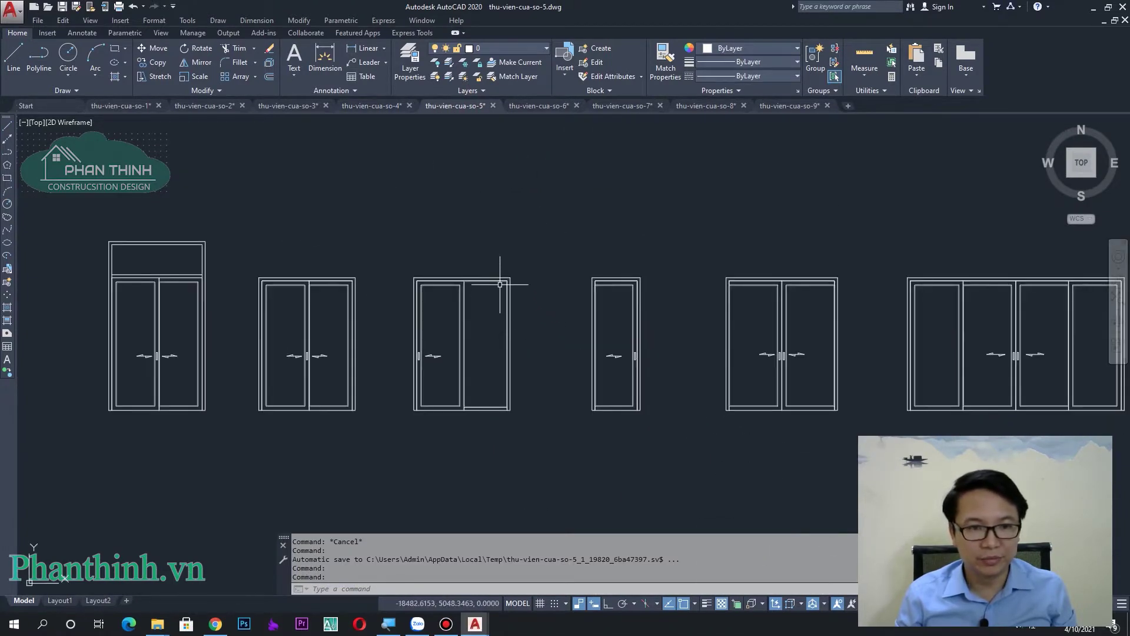
{"action": "middle_click_drag", "start_coordinate": [500, 279], "coordinate": [546, 275]}
{"action": "scroll", "coordinate": [582, 288], "scroll_direction": "up", "scroll_amount": 4}
{"action": "left_click", "coordinate": [570, 281]}
{"action": "scroll", "coordinate": [662, 259], "scroll_direction": "down", "scroll_amount": 3}
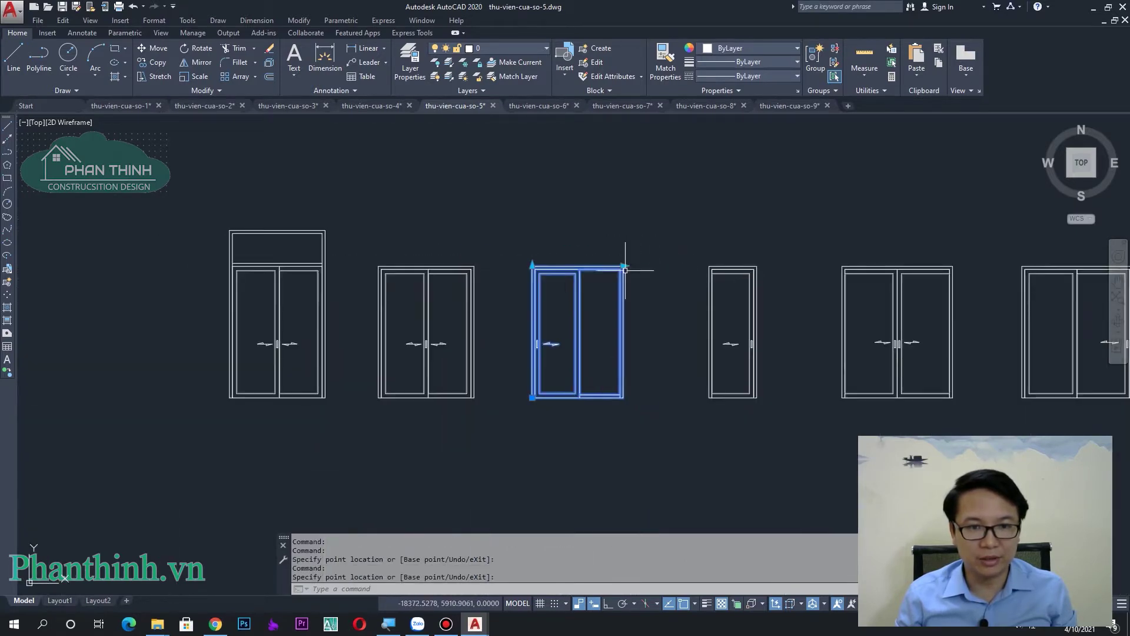
{"action": "left_click", "coordinate": [623, 269]}
{"action": "scroll", "coordinate": [625, 263], "scroll_direction": "up", "scroll_amount": 2}
{"action": "key", "text": "Escape"}
{"action": "key", "text": "Escape"}
{"action": "scroll", "coordinate": [530, 289], "scroll_direction": "down", "scroll_amount": 2}
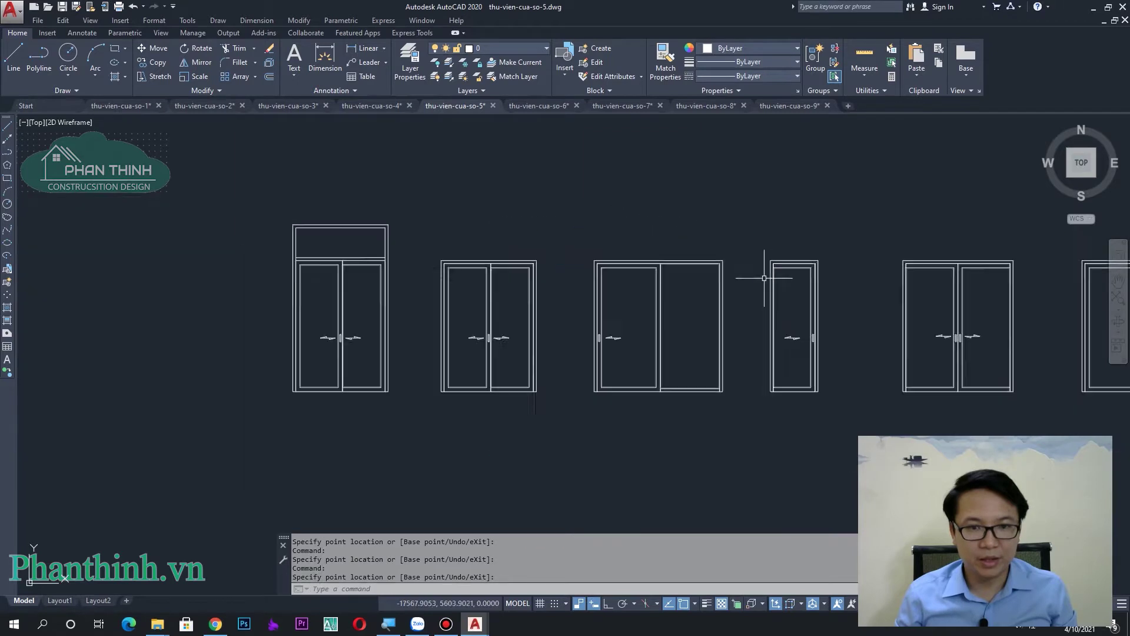
{"action": "scroll", "coordinate": [642, 304], "scroll_direction": "up", "scroll_amount": 3}
{"action": "left_click", "coordinate": [665, 313]}
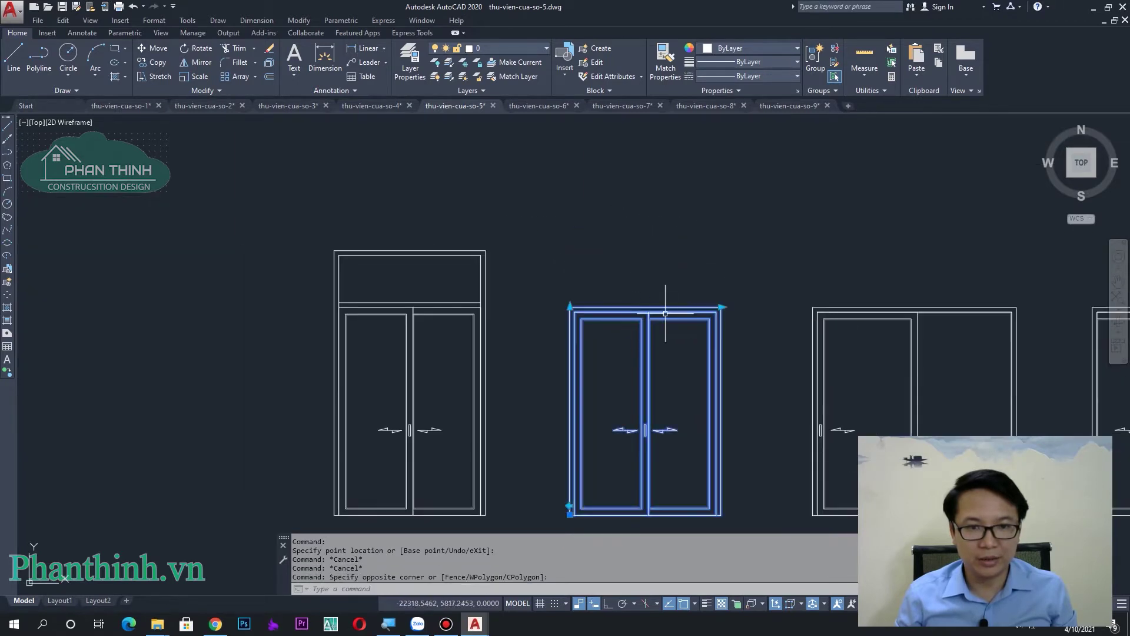
{"action": "left_click", "coordinate": [721, 307]}
{"action": "key", "text": "Escape"}
{"action": "scroll", "coordinate": [589, 265], "scroll_direction": "down", "scroll_amount": 2}
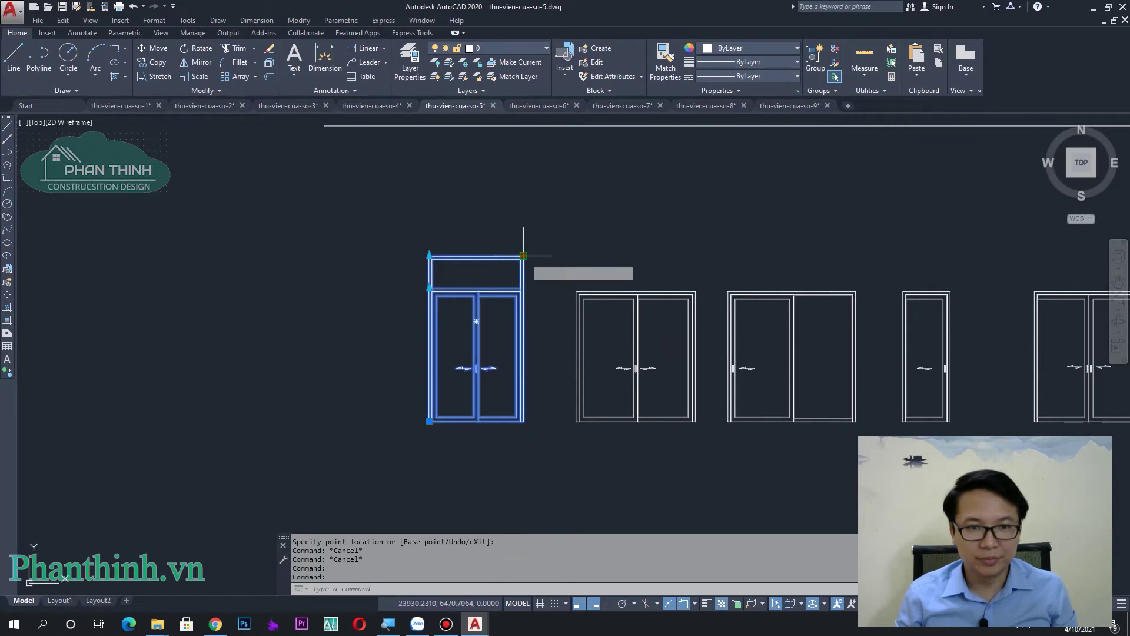
{"action": "key", "text": "Escape"}
{"action": "scroll", "coordinate": [517, 246], "scroll_direction": "down", "scroll_amount": 2}
{"action": "middle_click_drag", "start_coordinate": [518, 246], "coordinate": [347, 181]}
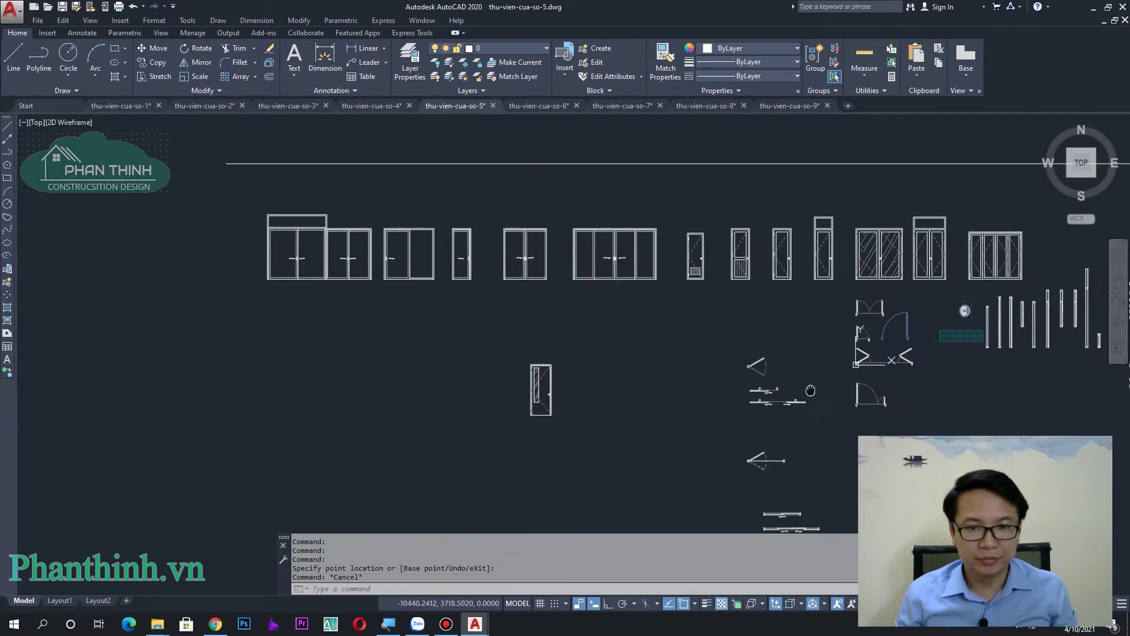
{"action": "scroll", "coordinate": [700, 318], "scroll_direction": "up", "scroll_amount": 3}
{"action": "left_click", "coordinate": [700, 300]}
{"action": "scroll", "coordinate": [736, 326], "scroll_direction": "up", "scroll_amount": 3}
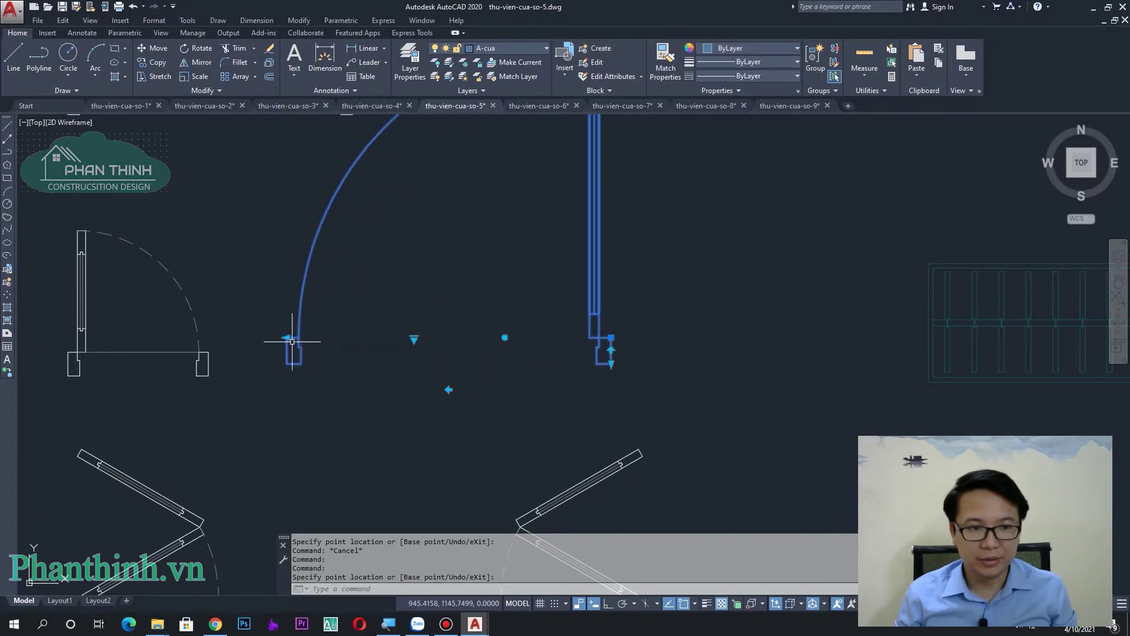
{"action": "scroll", "coordinate": [532, 349], "scroll_direction": "up", "scroll_amount": 3}
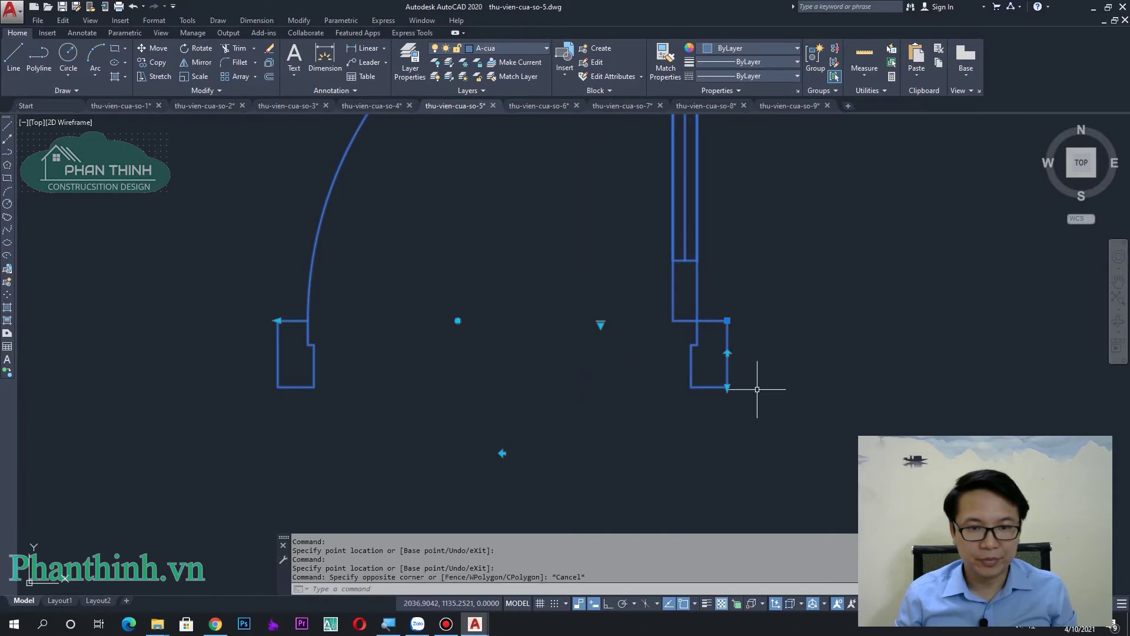
{"action": "key", "text": "Escape"}
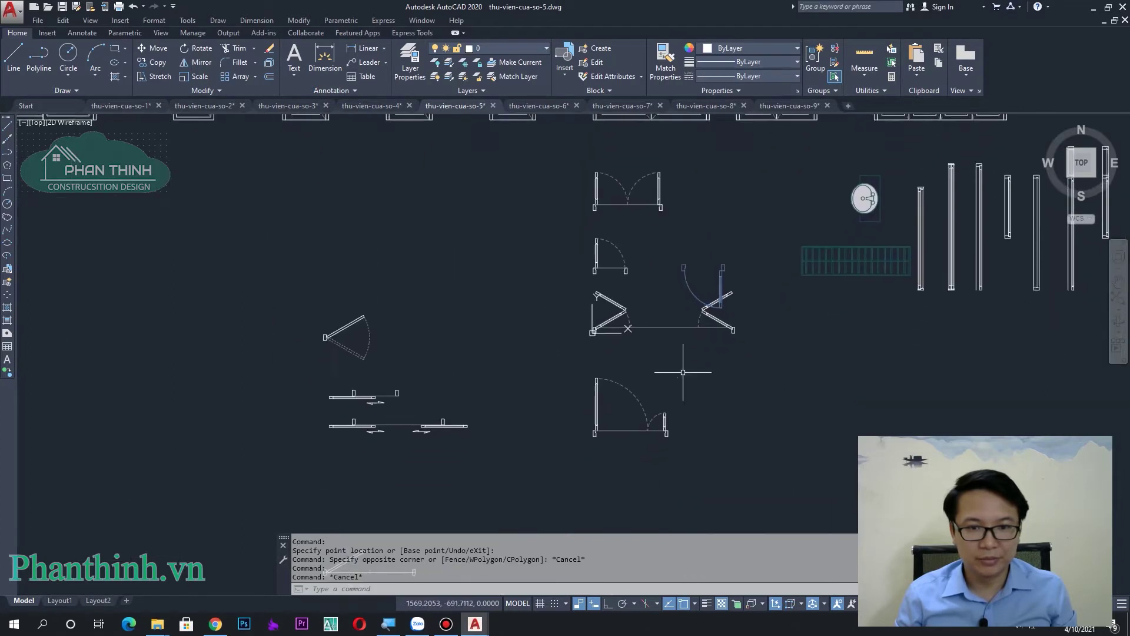
{"action": "scroll", "coordinate": [621, 310], "scroll_direction": "up", "scroll_amount": 2}
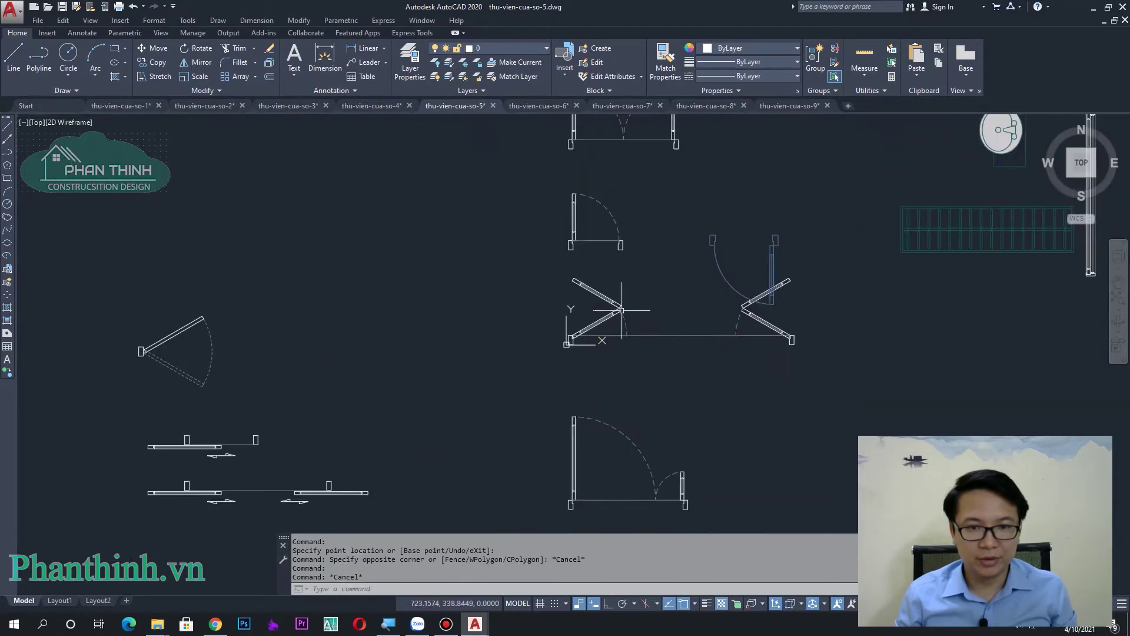
{"action": "left_click", "coordinate": [794, 335]}
{"action": "key", "text": "Escape"}
{"action": "scroll", "coordinate": [736, 353], "scroll_direction": "down", "scroll_amount": 3}
{"action": "scroll", "coordinate": [753, 375], "scroll_direction": "up", "scroll_amount": 1}
{"action": "scroll", "coordinate": [753, 375], "scroll_direction": "up", "scroll_amount": 1}
{"action": "middle_click_drag", "start_coordinate": [753, 375], "coordinate": [612, 328]}
{"action": "scroll", "coordinate": [622, 245], "scroll_direction": "up", "scroll_amount": 3}
{"action": "scroll", "coordinate": [622, 244], "scroll_direction": "down", "scroll_amount": 6}
{"action": "mouse_move", "coordinate": [739, 317]}
{"action": "middle_mouse_down"}
{"action": "mouse_move", "coordinate": [702, 392]}
{"action": "mouse_move", "coordinate": [573, 194]}
{"action": "middle_mouse_up"}
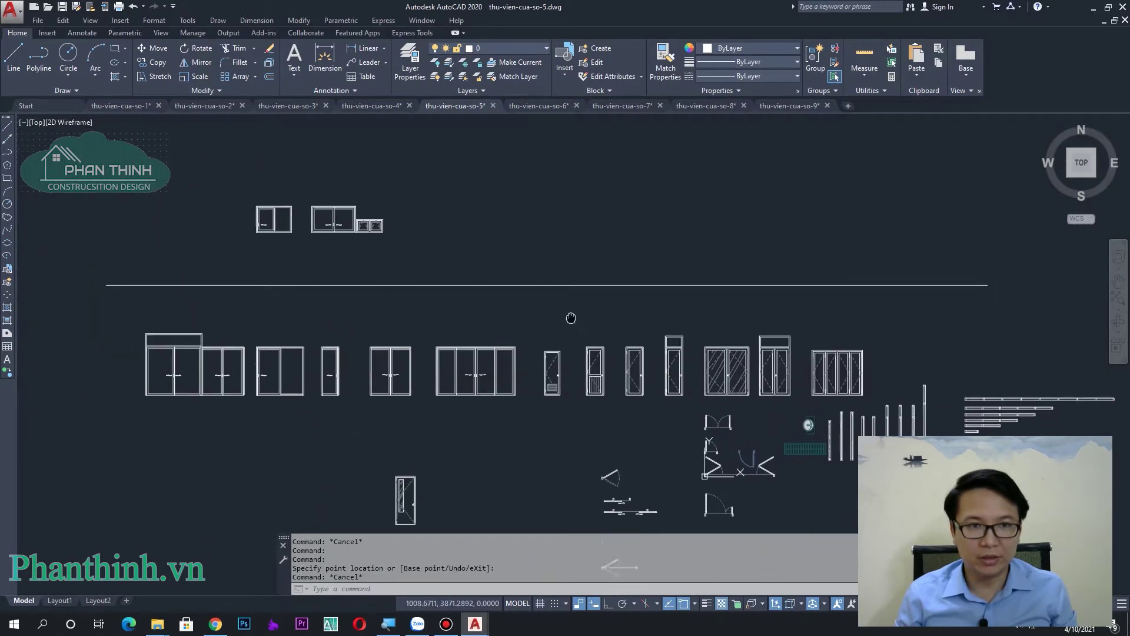
{"action": "left_click", "coordinate": [559, 106]}
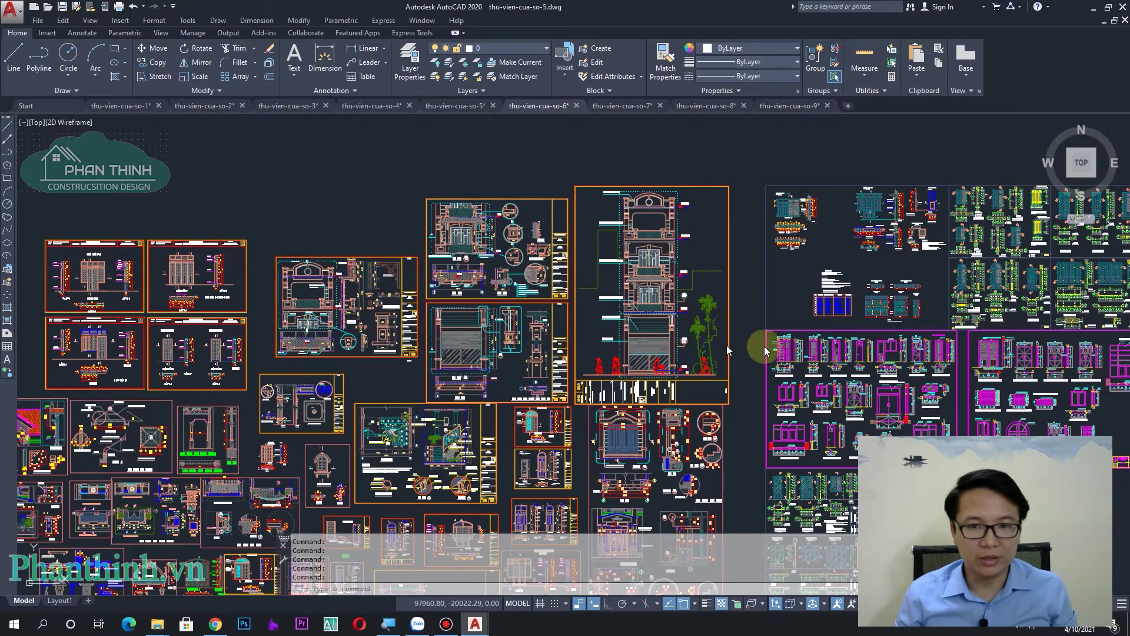
Select an object on the TUONG layer, cancel the selection, and zoom out.
{"action": "scroll", "coordinate": [946, 352], "scroll_direction": "down", "scroll_amount": 2}
{"action": "left_click", "coordinate": [946, 346]}
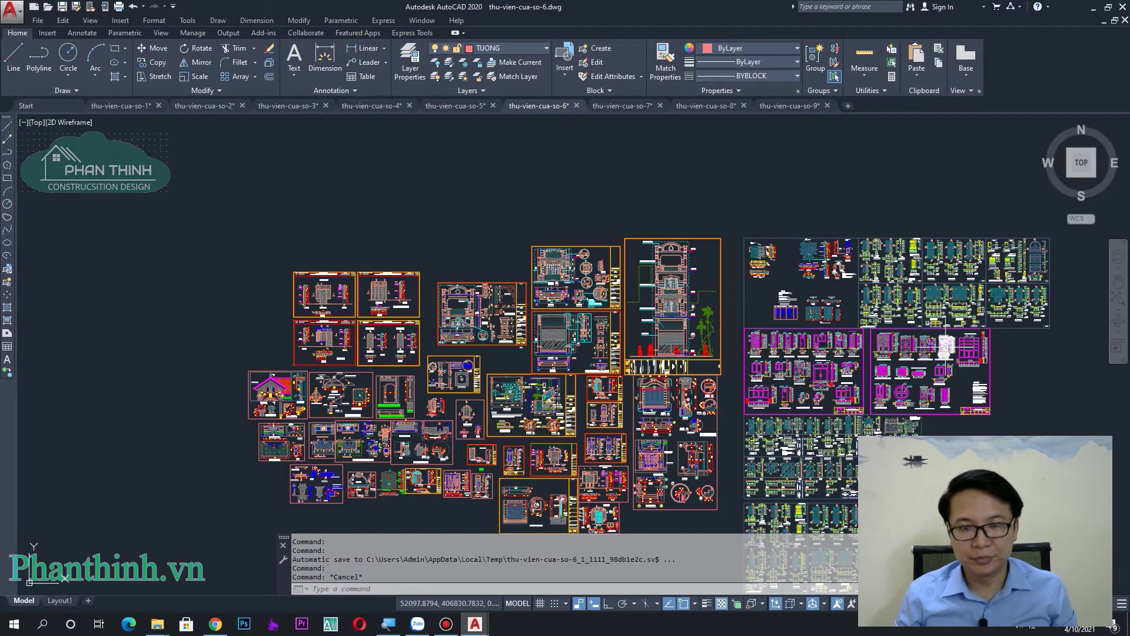
{"action": "scroll", "coordinate": [946, 346], "scroll_direction": "up", "scroll_amount": 2}
{"action": "key", "text": "Escape"}
{"action": "scroll", "coordinate": [858, 386], "scroll_direction": "up", "scroll_amount": 2}
{"action": "scroll", "coordinate": [719, 250], "scroll_direction": "up", "scroll_amount": 3}
{"action": "scroll", "coordinate": [719, 250], "scroll_direction": "up", "scroll_amount": 1}
{"action": "scroll", "coordinate": [719, 250], "scroll_direction": "down", "scroll_amount": 1}
Bring the KT-20 door detail sheets into view and centre the magenta-framed sheets.
{"action": "middle_click_drag", "start_coordinate": [480, 279], "coordinate": [606, 293]}
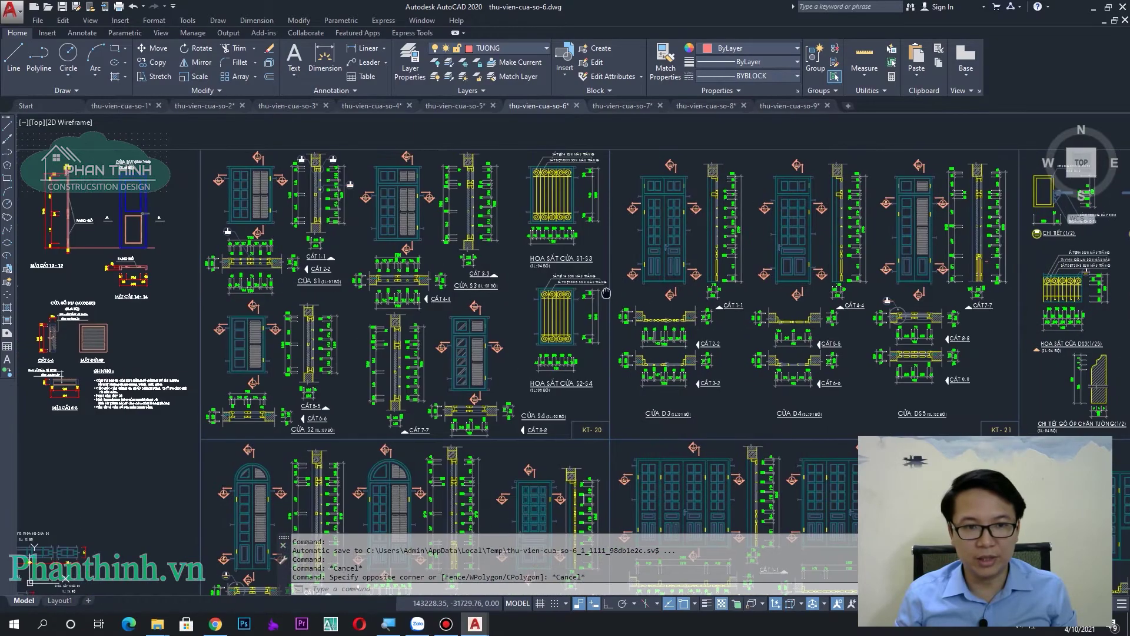
{"action": "scroll", "coordinate": [607, 293], "scroll_direction": "down", "scroll_amount": 2}
{"action": "scroll", "coordinate": [607, 292], "scroll_direction": "up", "scroll_amount": 2}
{"action": "scroll", "coordinate": [606, 293], "scroll_direction": "down", "scroll_amount": 2}
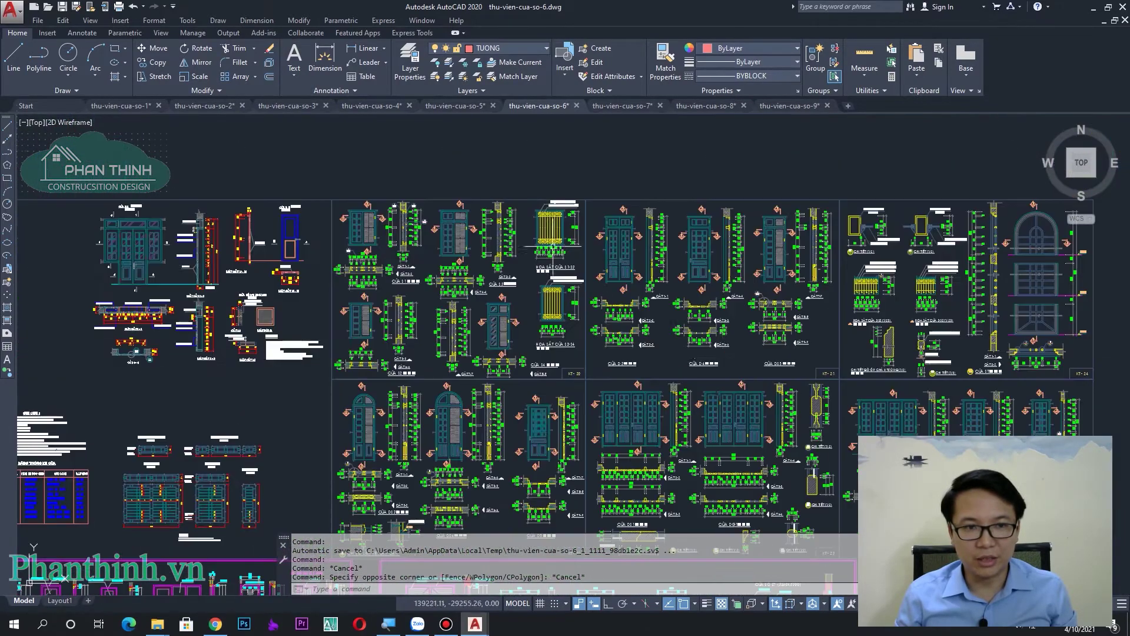
{"action": "scroll", "coordinate": [793, 445], "scroll_direction": "down", "scroll_amount": 2}
{"action": "mouse_move", "coordinate": [794, 445]}
{"action": "middle_mouse_down"}
{"action": "mouse_move", "coordinate": [493, 403]}
{"action": "mouse_move", "coordinate": [736, 329]}
{"action": "middle_mouse_up"}
{"action": "scroll", "coordinate": [493, 403], "scroll_direction": "down", "scroll_amount": 1}
Pan across the elevation and detail sheets toward the building elevation sheet.
{"action": "middle_click_drag", "start_coordinate": [451, 193], "coordinate": [510, 319]}
{"action": "mouse_move", "coordinate": [256, 328]}
{"action": "middle_mouse_down"}
{"action": "mouse_move", "coordinate": [509, 319]}
{"action": "mouse_move", "coordinate": [746, 389]}
{"action": "middle_mouse_up"}
{"action": "middle_click_drag", "start_coordinate": [847, 350], "coordinate": [788, 301]}
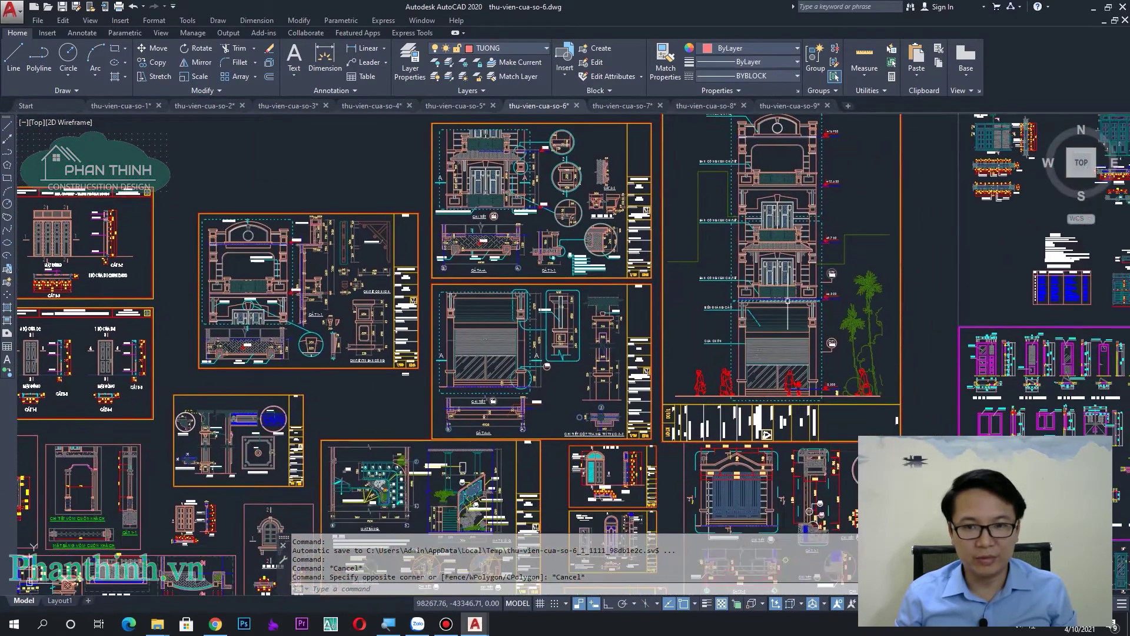
{"action": "scroll", "coordinate": [665, 300], "scroll_direction": "down", "scroll_amount": 5}
{"action": "scroll", "coordinate": [567, 333], "scroll_direction": "up", "scroll_amount": 2}
{"action": "scroll", "coordinate": [566, 333], "scroll_direction": "up", "scroll_amount": 2}
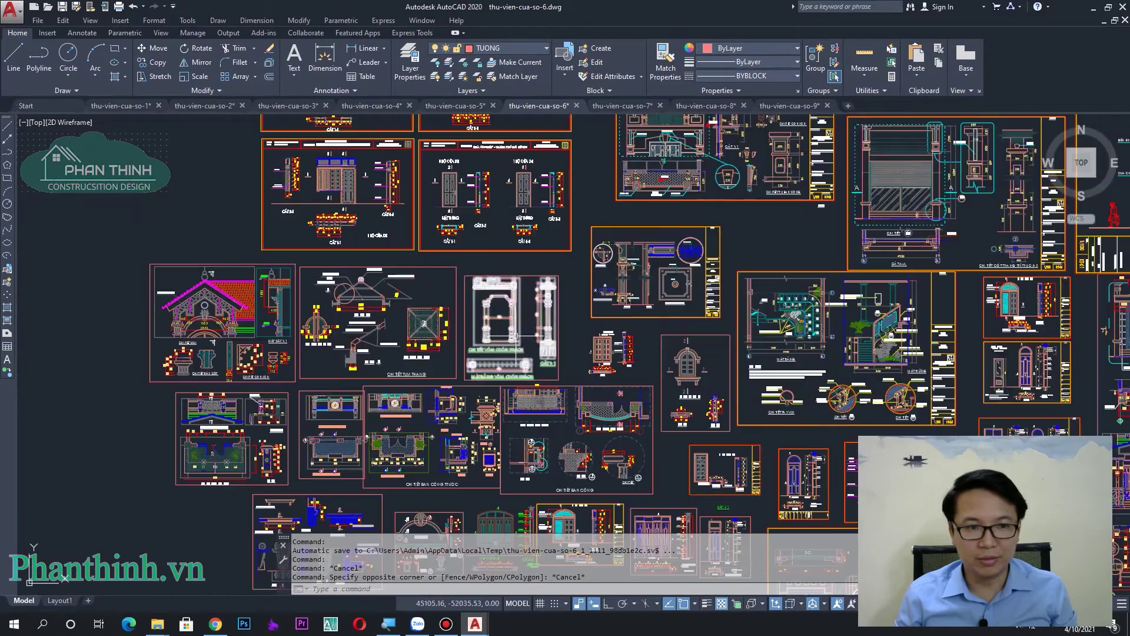
{"action": "scroll", "coordinate": [567, 333], "scroll_direction": "up", "scroll_amount": 1}
{"action": "scroll", "coordinate": [444, 353], "scroll_direction": "down", "scroll_amount": 3}
View the door-details sheet and schedule table, then the whole set of sheets.
{"action": "middle_click_drag", "start_coordinate": [750, 407], "coordinate": [420, 306]}
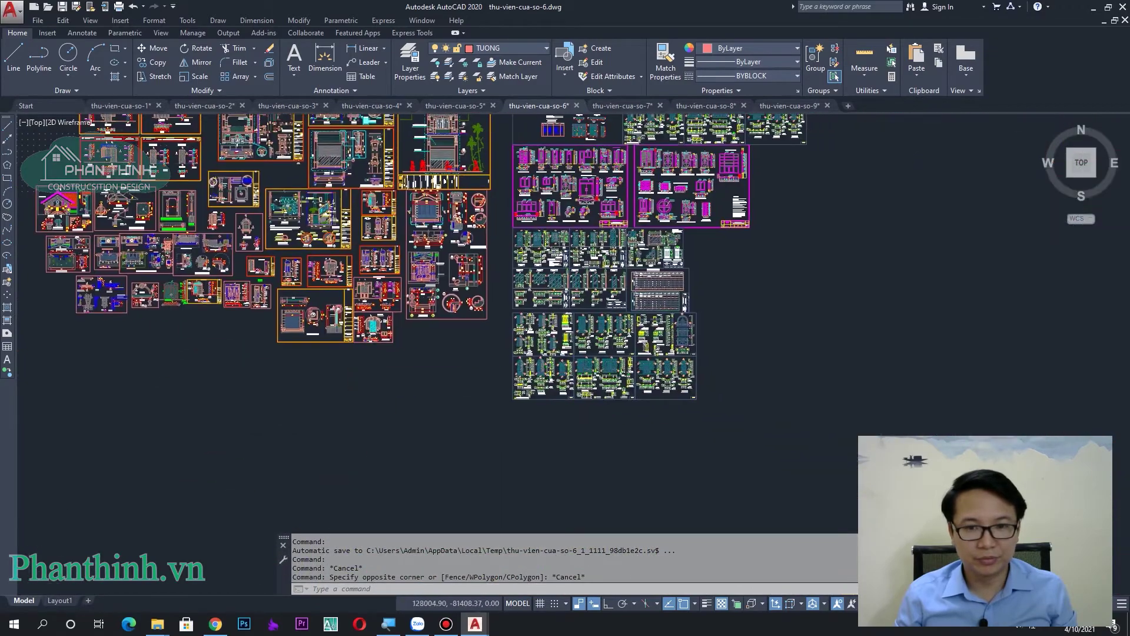
{"action": "scroll", "coordinate": [420, 307], "scroll_direction": "up", "scroll_amount": 3}
{"action": "scroll", "coordinate": [420, 307], "scroll_direction": "up", "scroll_amount": 1}
{"action": "scroll", "coordinate": [420, 306], "scroll_direction": "up", "scroll_amount": 4}
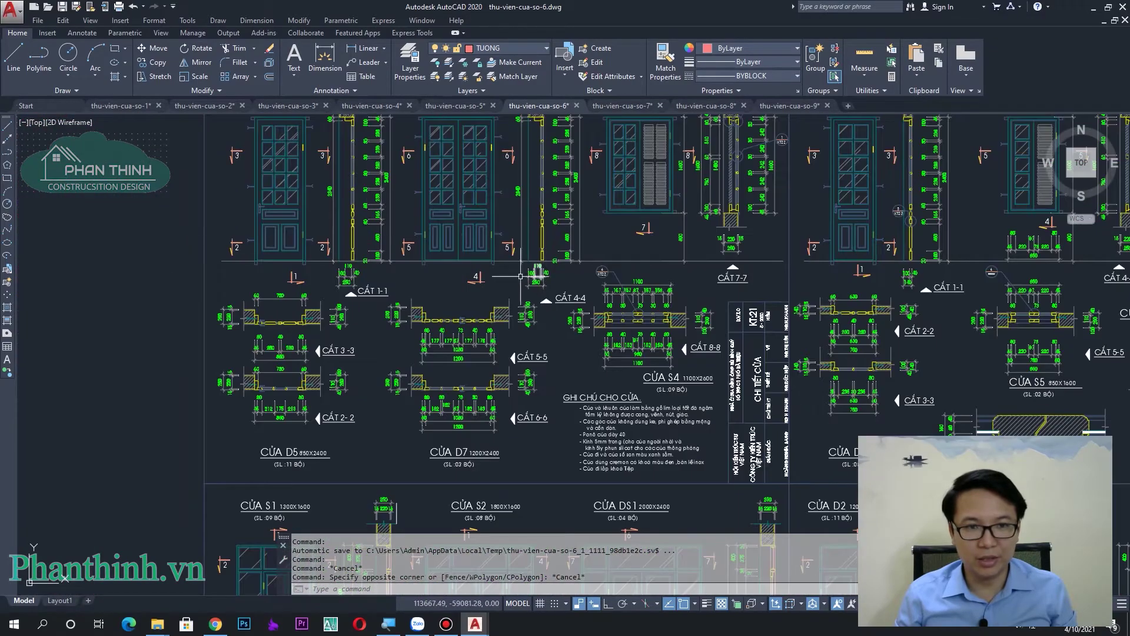
{"action": "scroll", "coordinate": [536, 274], "scroll_direction": "down", "scroll_amount": 3}
{"action": "scroll", "coordinate": [535, 274], "scroll_direction": "down", "scroll_amount": 1}
{"action": "mouse_move", "coordinate": [595, 377]}
{"action": "middle_mouse_down"}
{"action": "mouse_move", "coordinate": [540, 405]}
{"action": "mouse_move", "coordinate": [479, 403]}
{"action": "middle_mouse_up"}
{"action": "scroll", "coordinate": [479, 404], "scroll_direction": "down", "scroll_amount": 3}
{"action": "mouse_move", "coordinate": [554, 409]}
{"action": "middle_mouse_down"}
{"action": "mouse_move", "coordinate": [608, 315]}
{"action": "mouse_move", "coordinate": [606, 210]}
{"action": "middle_mouse_up"}
{"action": "scroll", "coordinate": [906, 411], "scroll_direction": "up", "scroll_amount": 5}
{"action": "scroll", "coordinate": [906, 412], "scroll_direction": "up", "scroll_amount": 3}
Look over sheets KT-21 to KT-24, then switch to thu-vien-cua-so-7.
{"action": "middle_click_drag", "start_coordinate": [906, 411], "coordinate": [541, 400]}
{"action": "mouse_move", "coordinate": [942, 383]}
{"action": "middle_mouse_down"}
{"action": "mouse_move", "coordinate": [617, 380]}
{"action": "mouse_move", "coordinate": [552, 265]}
{"action": "mouse_move", "coordinate": [534, 329]}
{"action": "mouse_move", "coordinate": [534, 436]}
{"action": "middle_mouse_up"}
{"action": "scroll", "coordinate": [617, 380], "scroll_direction": "down", "scroll_amount": 5}
{"action": "scroll", "coordinate": [635, 236], "scroll_direction": "up", "scroll_amount": 6}
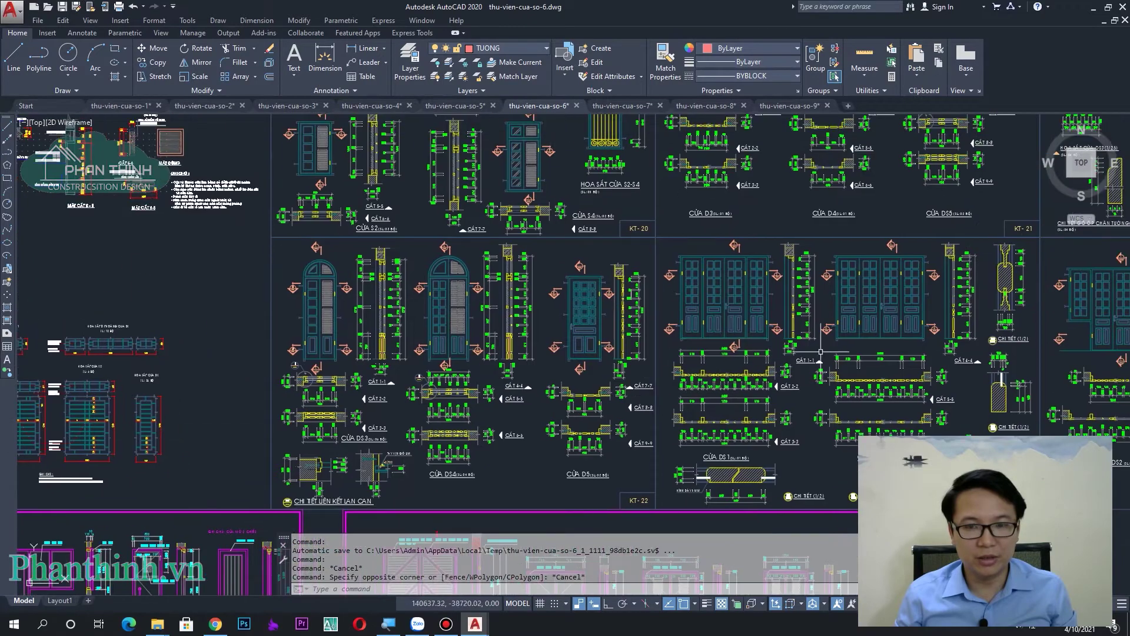
{"action": "middle_click_drag", "start_coordinate": [759, 353], "coordinate": [464, 370]}
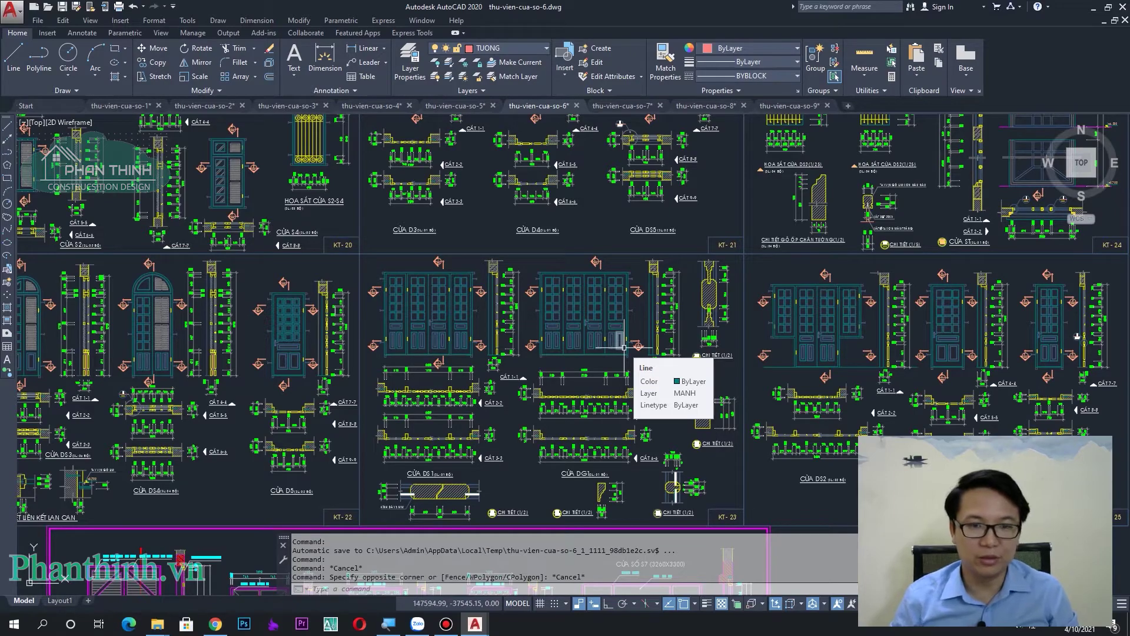
{"action": "scroll", "coordinate": [623, 347], "scroll_direction": "down", "scroll_amount": 5}
{"action": "scroll", "coordinate": [624, 347], "scroll_direction": "down", "scroll_amount": 2}
{"action": "scroll", "coordinate": [612, 359], "scroll_direction": "up", "scroll_amount": 2}
{"action": "scroll", "coordinate": [612, 359], "scroll_direction": "up", "scroll_amount": 2}
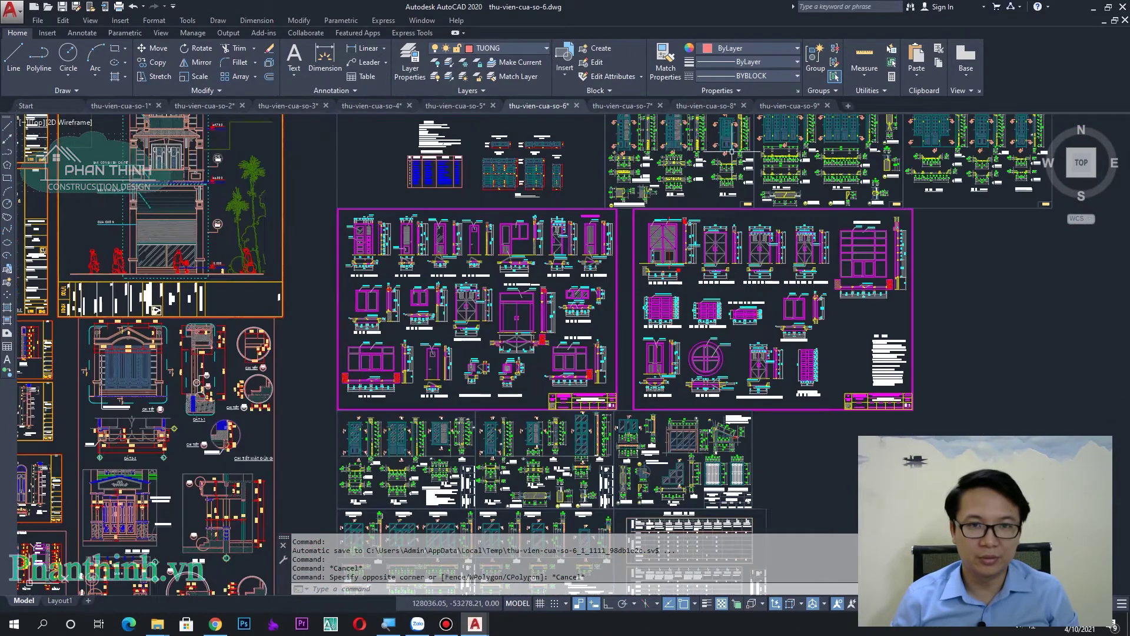
{"action": "left_click", "coordinate": [647, 107]}
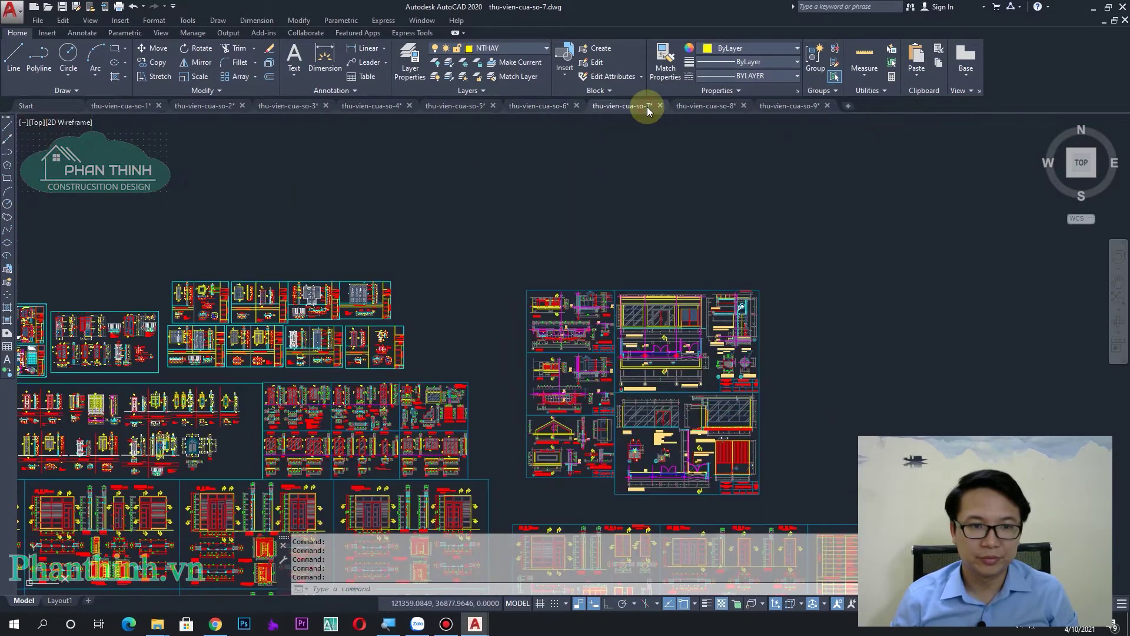
Zoom in on the window grille detail and centre it.
{"action": "scroll", "coordinate": [614, 406], "scroll_direction": "up", "scroll_amount": 1}
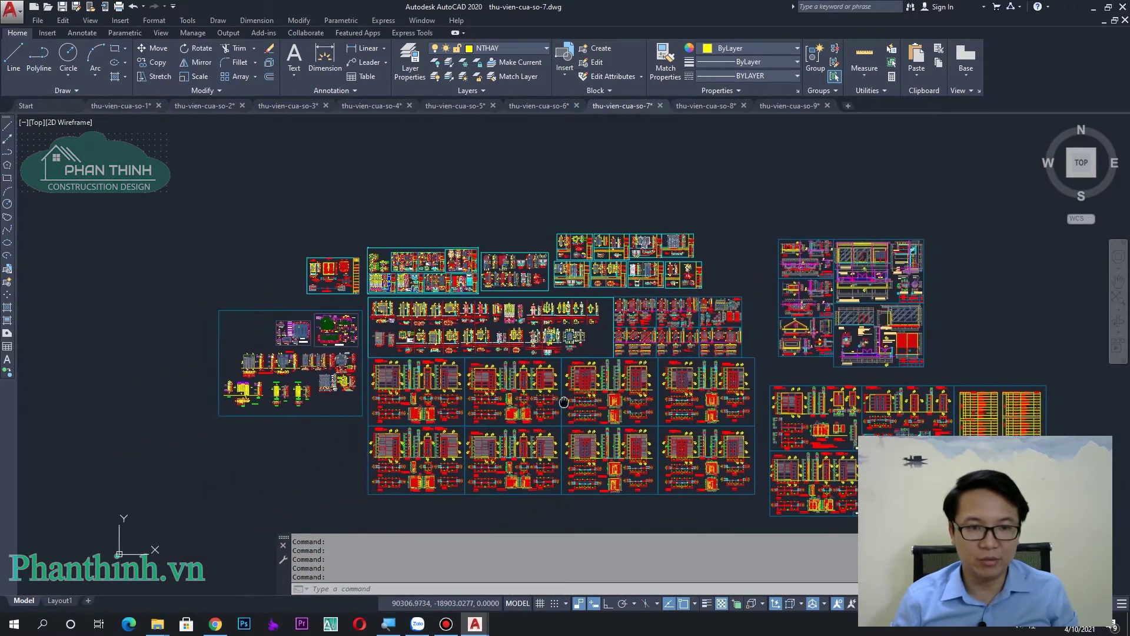
{"action": "scroll", "coordinate": [542, 412], "scroll_direction": "up", "scroll_amount": 3}
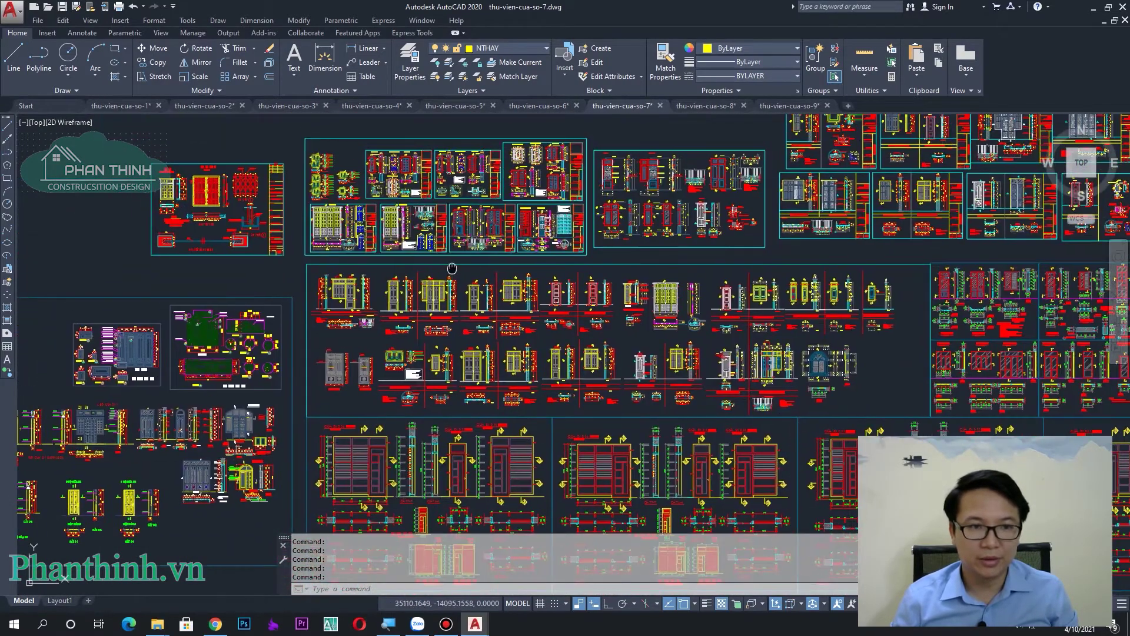
{"action": "scroll", "coordinate": [330, 159], "scroll_direction": "up", "scroll_amount": 2}
{"action": "scroll", "coordinate": [330, 159], "scroll_direction": "up", "scroll_amount": 2}
{"action": "scroll", "coordinate": [757, 314], "scroll_direction": "up", "scroll_amount": 1}
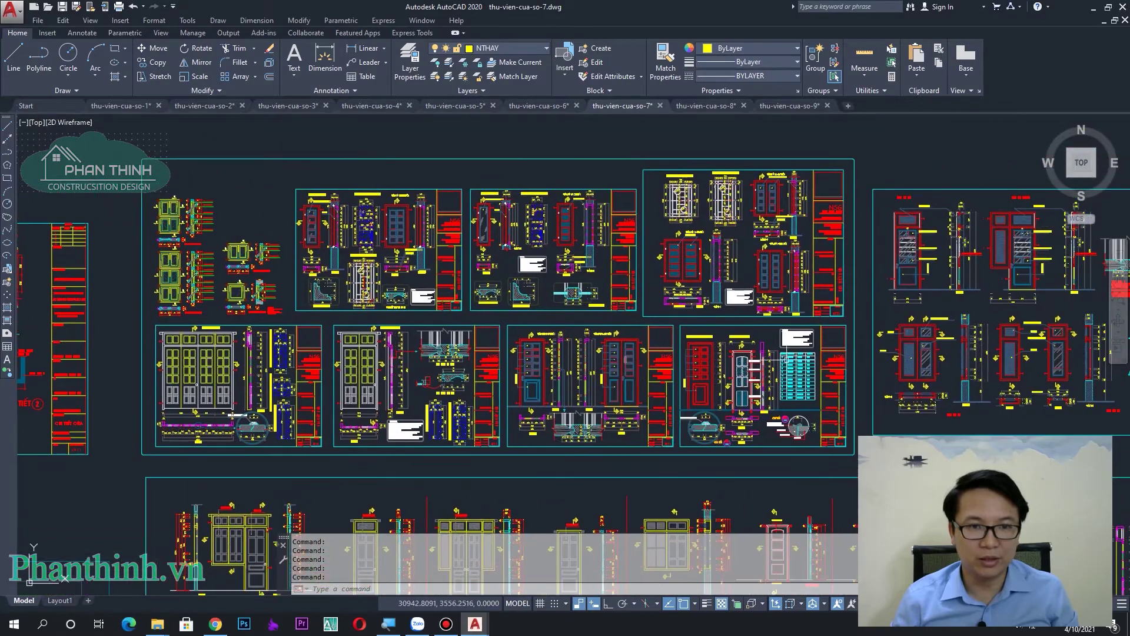
{"action": "scroll", "coordinate": [765, 329], "scroll_direction": "up", "scroll_amount": 3}
{"action": "scroll", "coordinate": [783, 365], "scroll_direction": "up", "scroll_amount": 3}
{"action": "scroll", "coordinate": [796, 393], "scroll_direction": "up", "scroll_amount": 2}
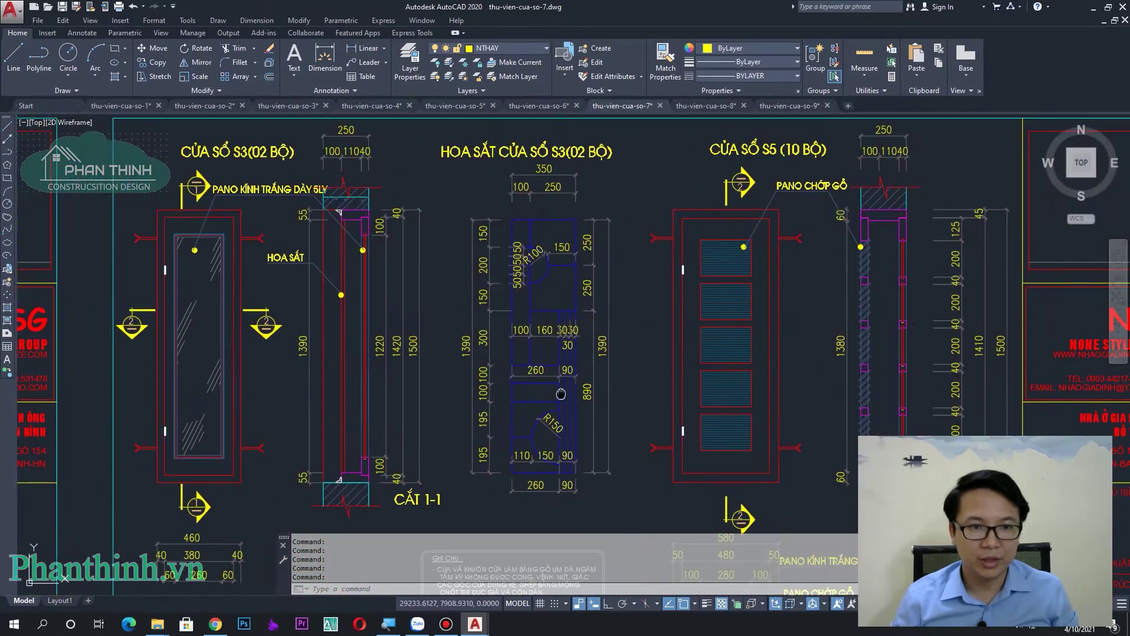
{"action": "middle_click_drag", "start_coordinate": [567, 316], "coordinate": [654, 290]}
{"action": "scroll", "coordinate": [544, 285], "scroll_direction": "down", "scroll_amount": 3}
{"action": "scroll", "coordinate": [547, 282], "scroll_direction": "down", "scroll_amount": 2}
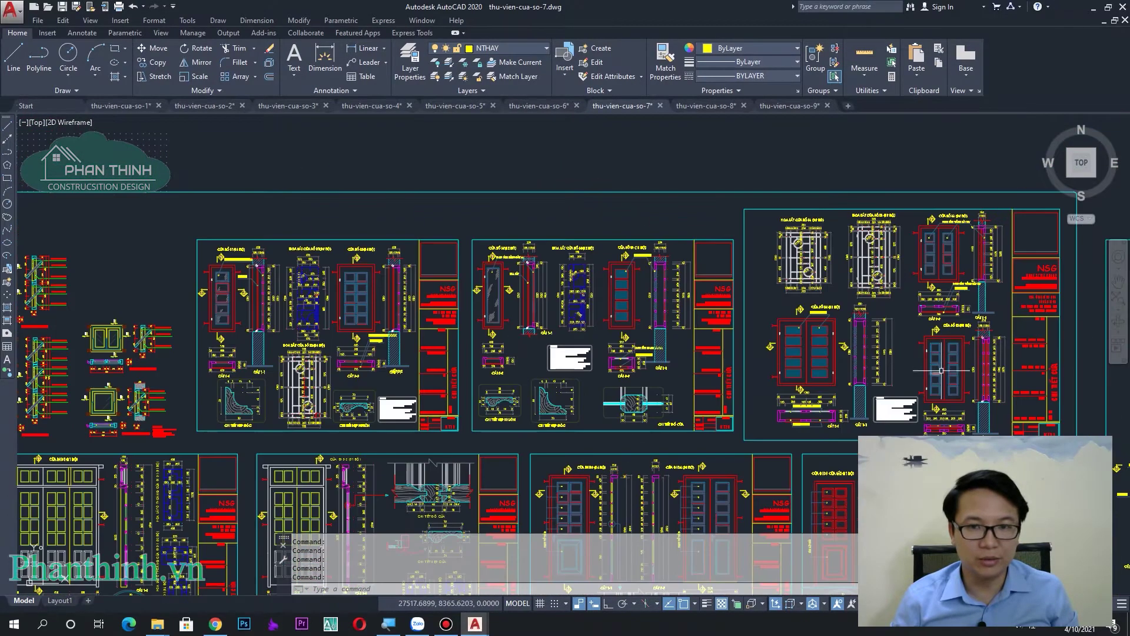
{"action": "scroll", "coordinate": [589, 268], "scroll_direction": "up", "scroll_amount": 2}
{"action": "scroll", "coordinate": [600, 261], "scroll_direction": "up", "scroll_amount": 3}
{"action": "scroll", "coordinate": [652, 288], "scroll_direction": "down", "scroll_amount": 4}
{"action": "scroll", "coordinate": [652, 287], "scroll_direction": "up", "scroll_amount": 1}
{"action": "scroll", "coordinate": [652, 288], "scroll_direction": "up", "scroll_amount": 3}
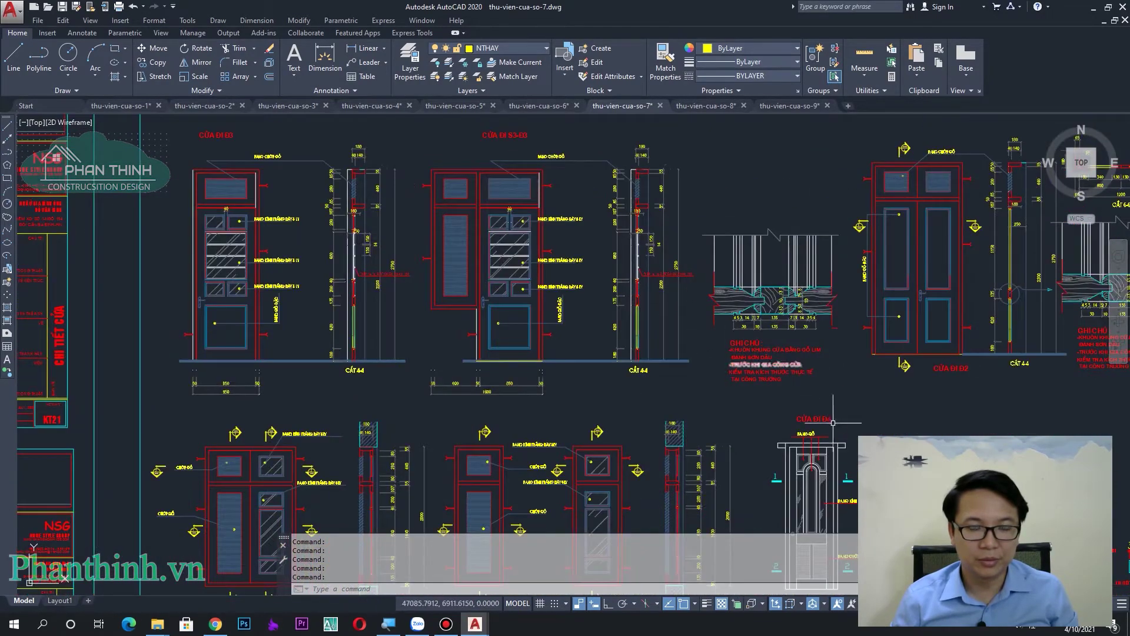
{"action": "scroll", "coordinate": [790, 399], "scroll_direction": "down", "scroll_amount": 2}
Bring the window sheets on the left, including CỬA SỔ S3/S5, into view.
{"action": "mouse_move", "coordinate": [790, 400]}
{"action": "middle_mouse_down"}
{"action": "mouse_move", "coordinate": [589, 323]}
{"action": "mouse_move", "coordinate": [568, 359]}
{"action": "middle_mouse_up"}
{"action": "scroll", "coordinate": [692, 364], "scroll_direction": "down", "scroll_amount": 2}
{"action": "scroll", "coordinate": [691, 364], "scroll_direction": "down", "scroll_amount": 2}
{"action": "scroll", "coordinate": [589, 323], "scroll_direction": "down", "scroll_amount": 1}
{"action": "scroll", "coordinate": [568, 359], "scroll_direction": "down", "scroll_amount": 2}
{"action": "scroll", "coordinate": [568, 359], "scroll_direction": "up", "scroll_amount": 1}
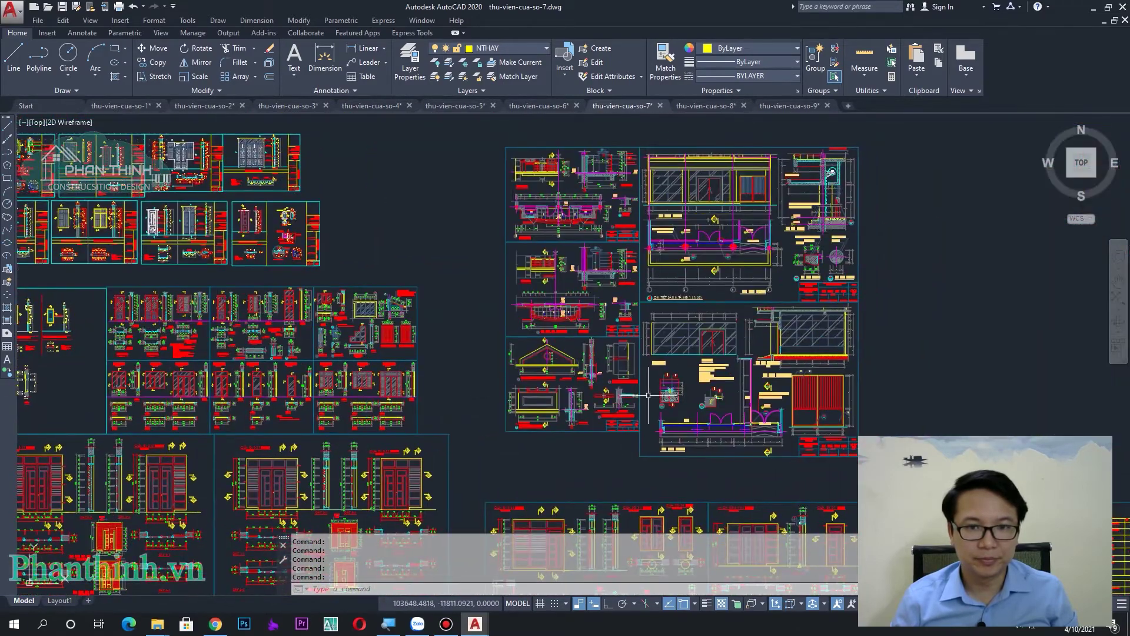
{"action": "scroll", "coordinate": [648, 395], "scroll_direction": "down", "scroll_amount": 2}
{"action": "scroll", "coordinate": [561, 238], "scroll_direction": "up", "scroll_amount": 2}
{"action": "scroll", "coordinate": [840, 351], "scroll_direction": "down", "scroll_amount": 2}
Browse the window-sheet grid and small door-details sheet, then switch to thu-vien-cua-so-8.
{"action": "mouse_move", "coordinate": [840, 351]}
{"action": "middle_mouse_down"}
{"action": "mouse_move", "coordinate": [653, 326]}
{"action": "mouse_move", "coordinate": [786, 326]}
{"action": "middle_mouse_up"}
{"action": "scroll", "coordinate": [707, 341], "scroll_direction": "up", "scroll_amount": 2}
{"action": "middle_click_drag", "start_coordinate": [653, 324], "coordinate": [783, 323]}
{"action": "scroll", "coordinate": [654, 318], "scroll_direction": "up", "scroll_amount": 2}
{"action": "middle_click_drag", "start_coordinate": [654, 317], "coordinate": [530, 449]}
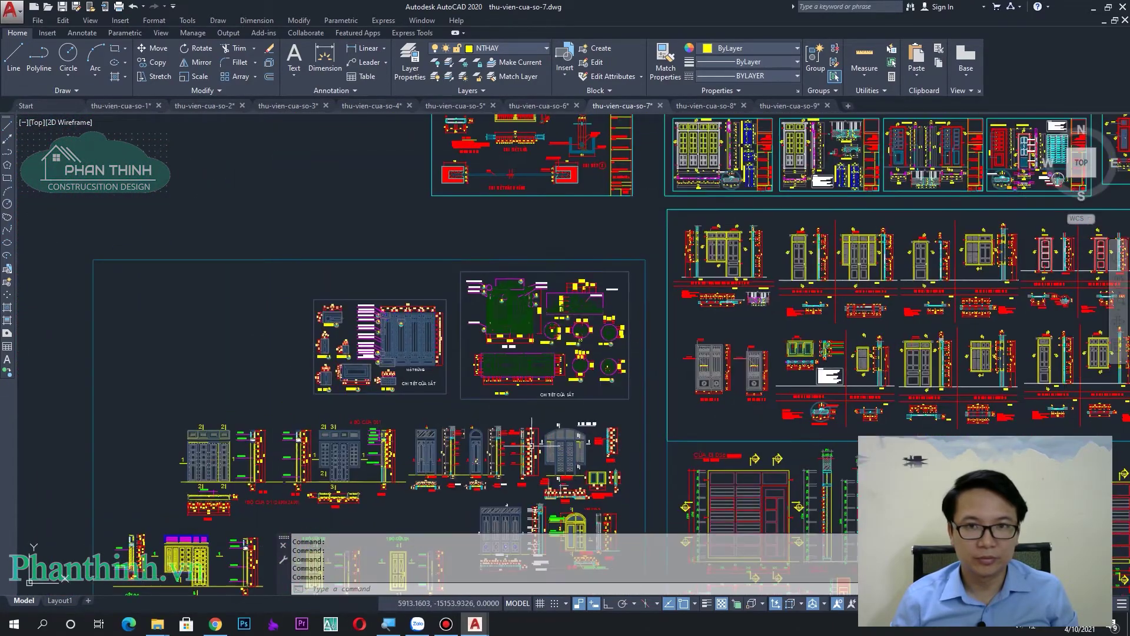
{"action": "left_click", "coordinate": [728, 109]}
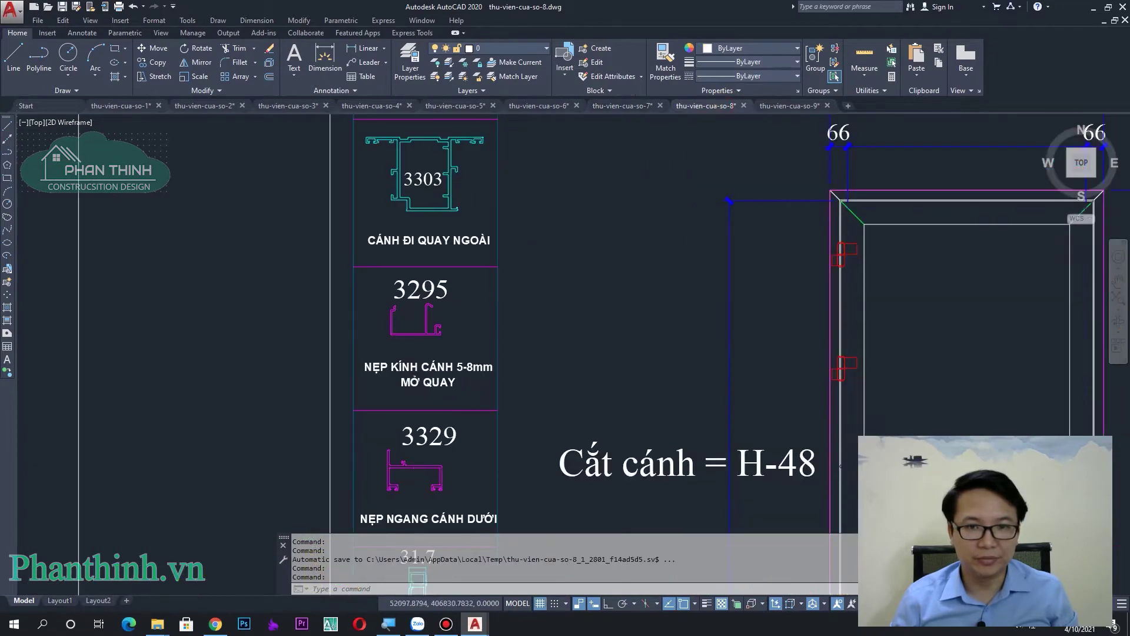
{"action": "scroll", "coordinate": [775, 366], "scroll_direction": "down", "scroll_amount": 3}
{"action": "scroll", "coordinate": [775, 367], "scroll_direction": "down", "scroll_amount": 2}
{"action": "middle_click_drag", "start_coordinate": [774, 367], "coordinate": [657, 340]}
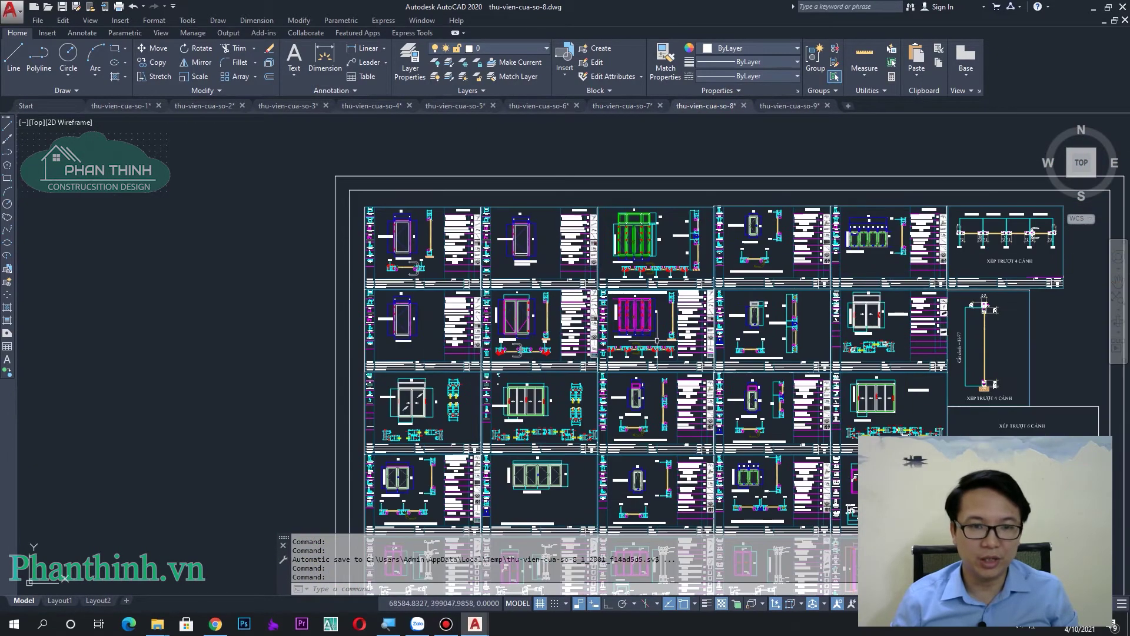
{"action": "scroll", "coordinate": [396, 254], "scroll_direction": "up", "scroll_amount": 4}
{"action": "scroll", "coordinate": [396, 248], "scroll_direction": "up", "scroll_amount": 2}
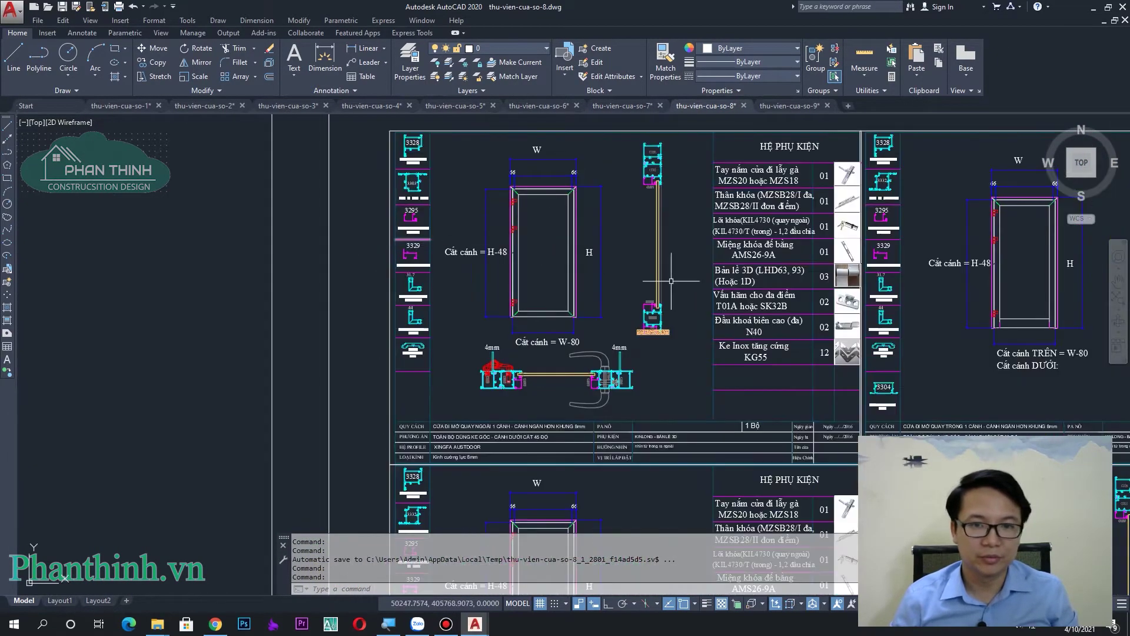
{"action": "scroll", "coordinate": [786, 318], "scroll_direction": "down", "scroll_amount": 1}
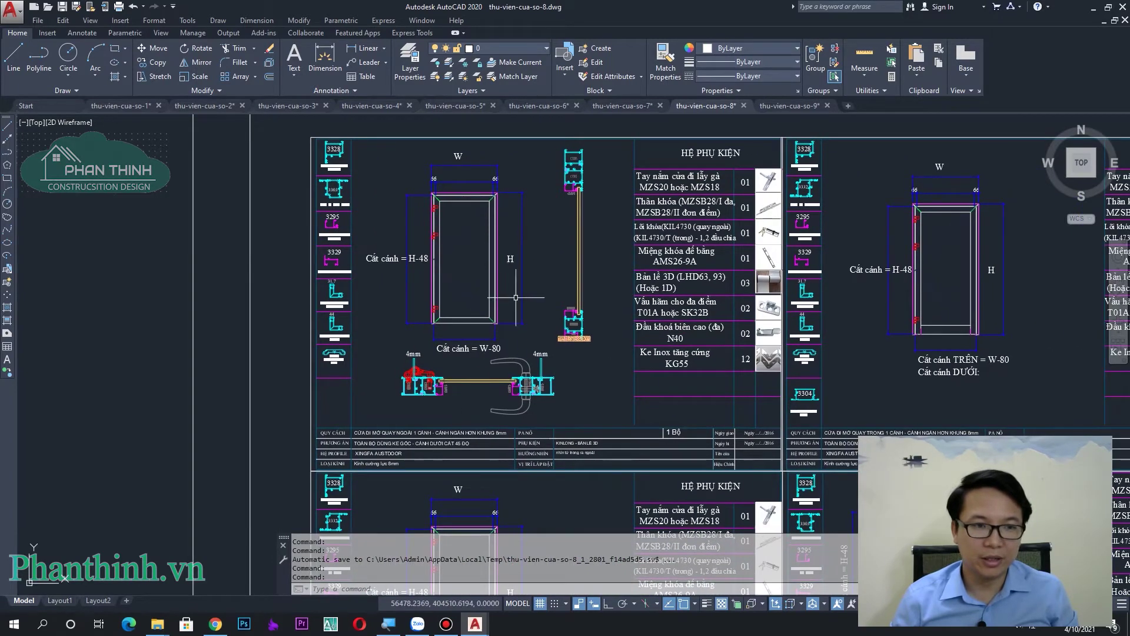
{"action": "middle_click_drag", "start_coordinate": [516, 298], "coordinate": [521, 327]}
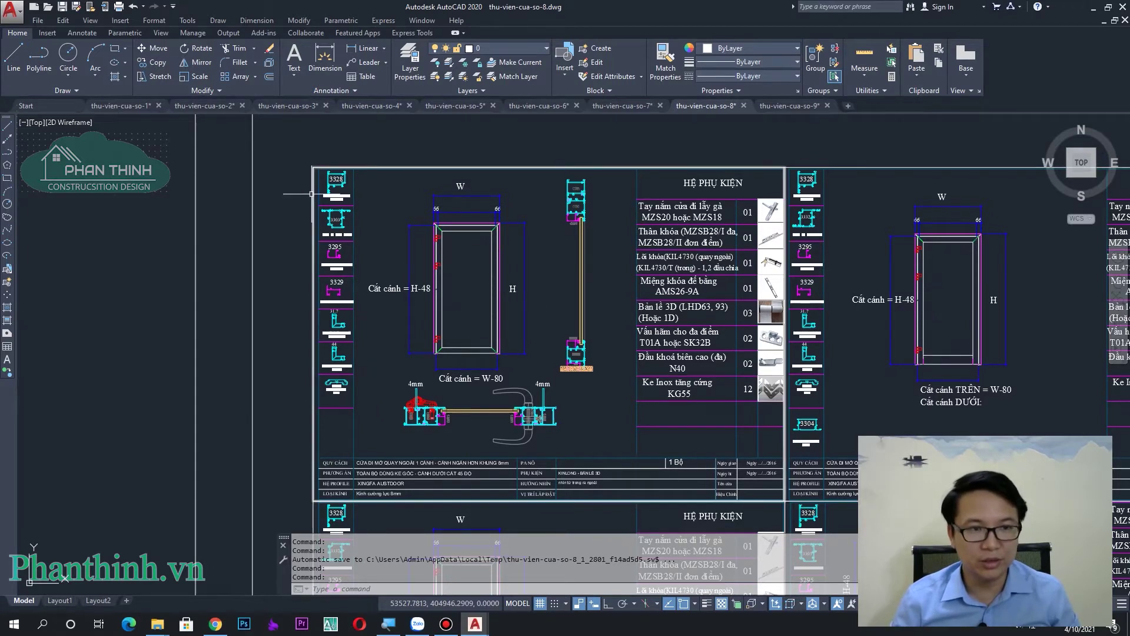
{"action": "scroll", "coordinate": [318, 202], "scroll_direction": "up", "scroll_amount": 10}
{"action": "scroll", "coordinate": [582, 320], "scroll_direction": "down", "scroll_amount": 5}
{"action": "middle_click_drag", "start_coordinate": [604, 270], "coordinate": [598, 341]}
{"action": "scroll", "coordinate": [598, 341], "scroll_direction": "up", "scroll_amount": 2}
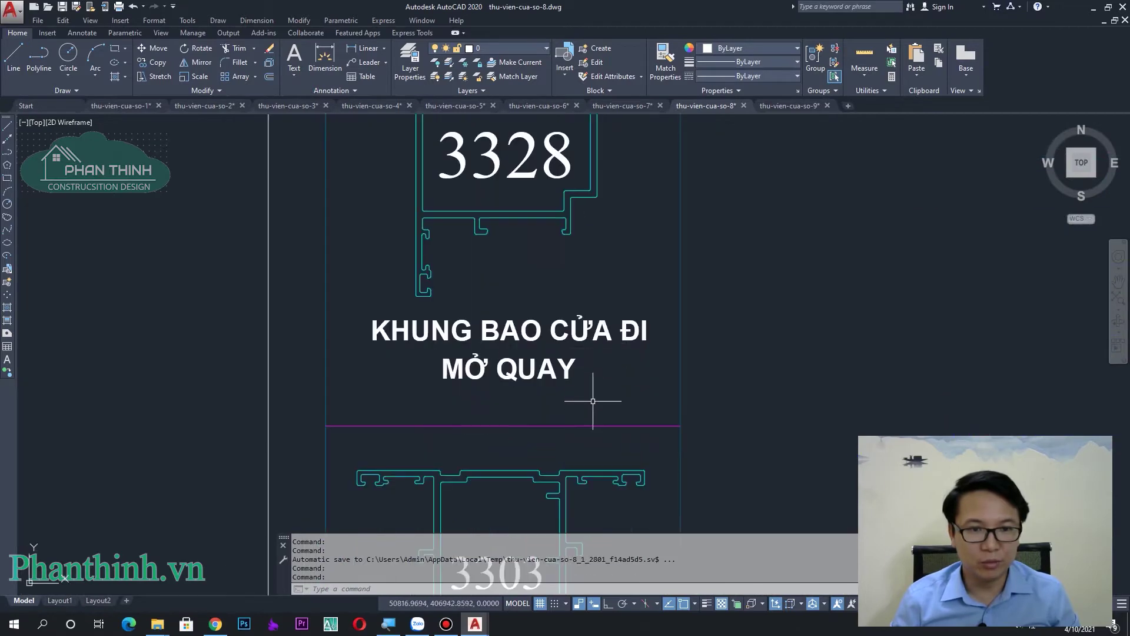
{"action": "middle_click_drag", "start_coordinate": [588, 396], "coordinate": [583, 283]}
{"action": "scroll", "coordinate": [583, 282], "scroll_direction": "down", "scroll_amount": 3}
{"action": "scroll", "coordinate": [578, 369], "scroll_direction": "up", "scroll_amount": 3}
{"action": "scroll", "coordinate": [578, 369], "scroll_direction": "up", "scroll_amount": 2}
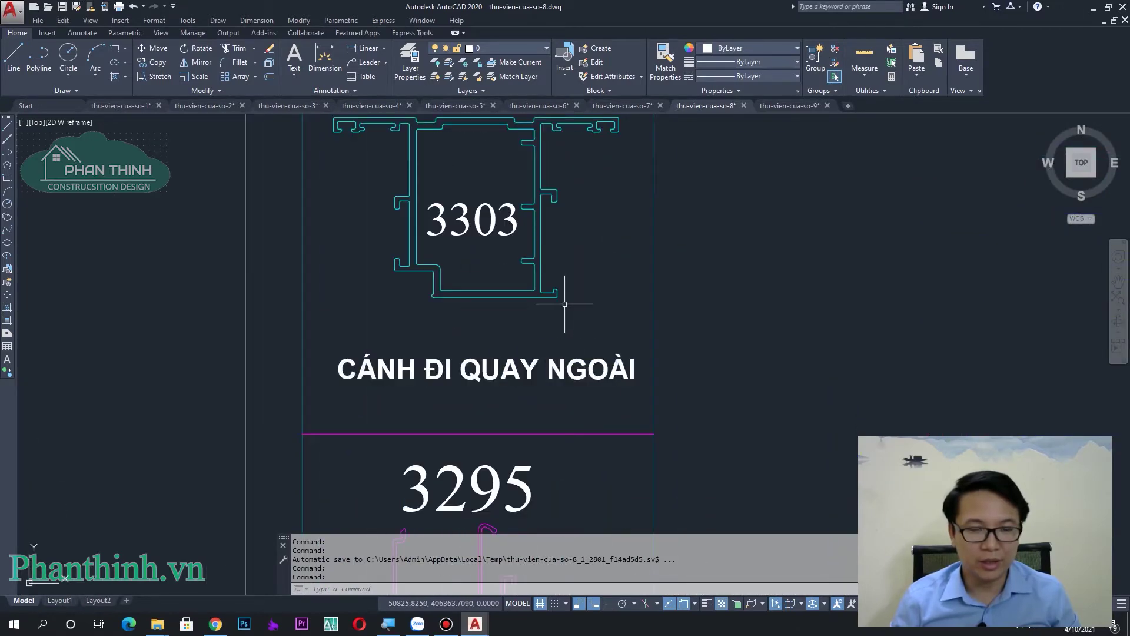
{"action": "scroll", "coordinate": [564, 304], "scroll_direction": "down", "scroll_amount": 6}
{"action": "scroll", "coordinate": [564, 304], "scroll_direction": "down", "scroll_amount": 2}
{"action": "scroll", "coordinate": [580, 285], "scroll_direction": "up", "scroll_amount": 7}
{"action": "middle_click_drag", "start_coordinate": [523, 353], "coordinate": [515, 309]}
{"action": "scroll", "coordinate": [490, 254], "scroll_direction": "up", "scroll_amount": 5}
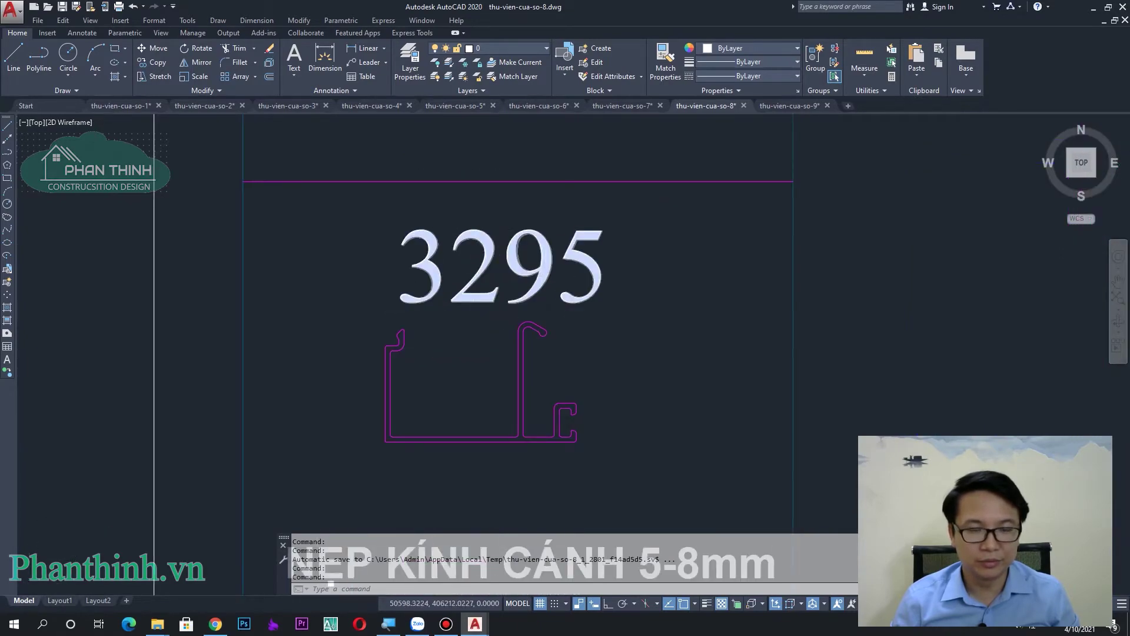
{"action": "scroll", "coordinate": [490, 254], "scroll_direction": "down", "scroll_amount": 10}
{"action": "scroll", "coordinate": [491, 255], "scroll_direction": "down", "scroll_amount": 5}
{"action": "scroll", "coordinate": [490, 254], "scroll_direction": "down", "scroll_amount": 3}
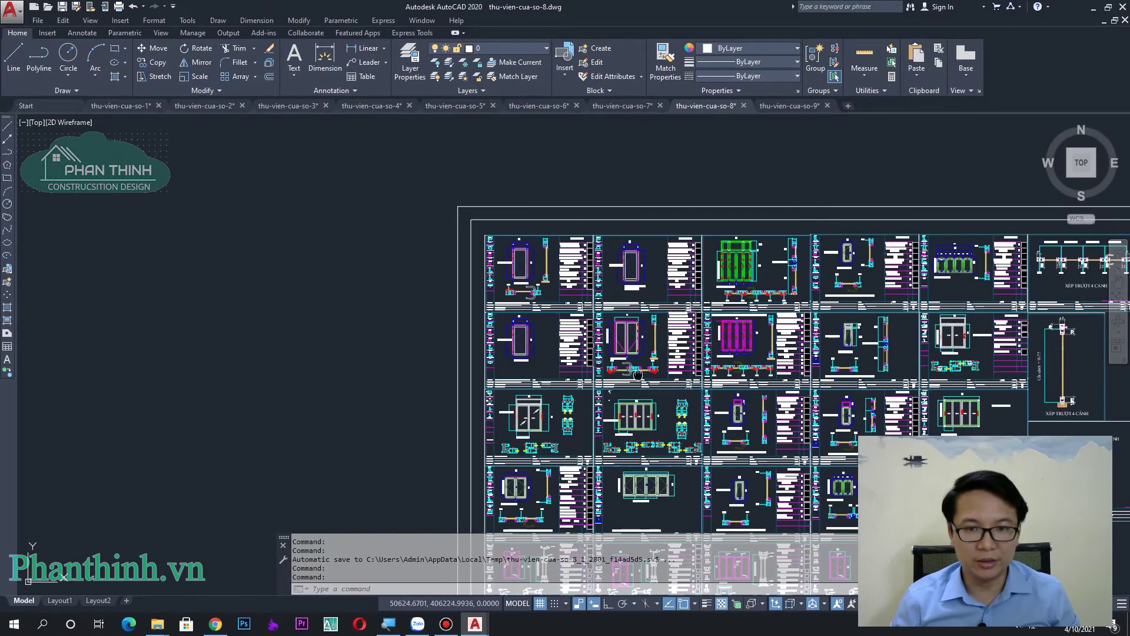
{"action": "middle_click_drag", "start_coordinate": [797, 403], "coordinate": [634, 375]}
{"action": "scroll", "coordinate": [565, 259], "scroll_direction": "up", "scroll_amount": 2}
{"action": "scroll", "coordinate": [566, 258], "scroll_direction": "up", "scroll_amount": 4}
{"action": "mouse_move", "coordinate": [678, 320]}
{"action": "middle_mouse_down"}
{"action": "mouse_move", "coordinate": [655, 387]}
{"action": "mouse_move", "coordinate": [721, 392]}
{"action": "mouse_move", "coordinate": [625, 344]}
{"action": "middle_mouse_up"}
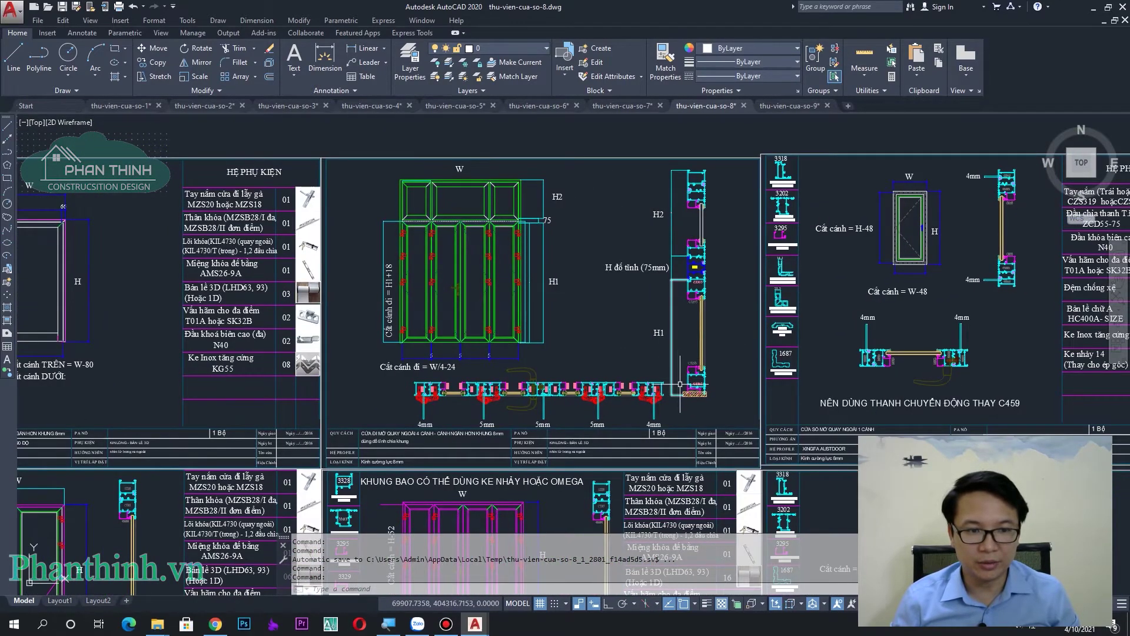
{"action": "middle_click_drag", "start_coordinate": [678, 379], "coordinate": [590, 157]}
{"action": "middle_click_drag", "start_coordinate": [879, 229], "coordinate": [601, 379]}
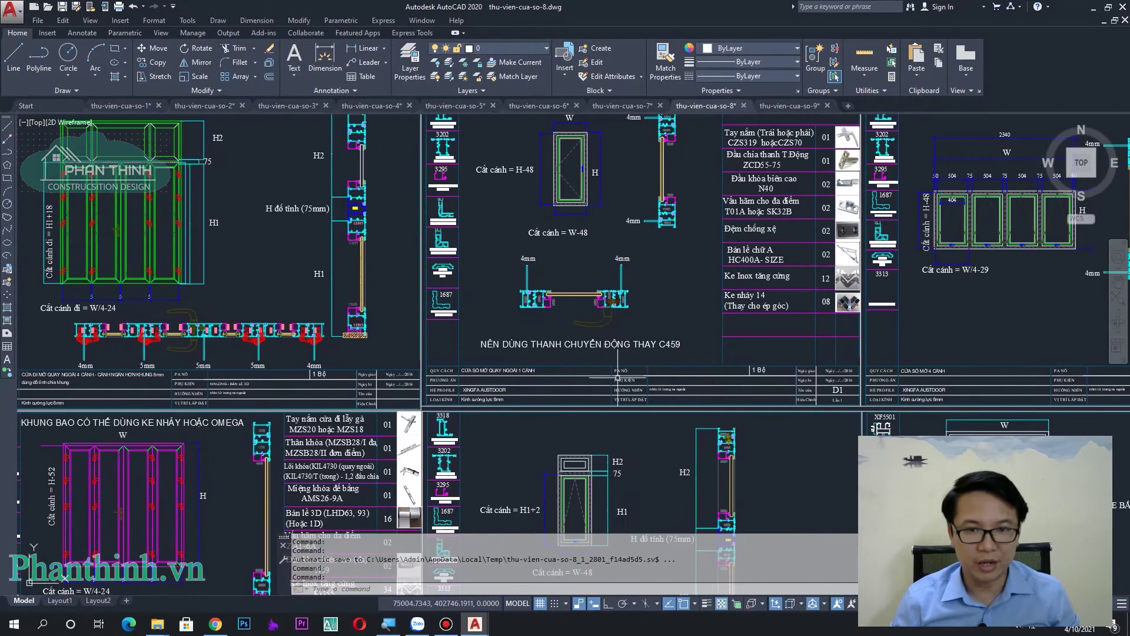
{"action": "scroll", "coordinate": [602, 379], "scroll_direction": "up", "scroll_amount": 1}
{"action": "scroll", "coordinate": [598, 260], "scroll_direction": "up", "scroll_amount": 2}
{"action": "scroll", "coordinate": [598, 260], "scroll_direction": "up", "scroll_amount": 1}
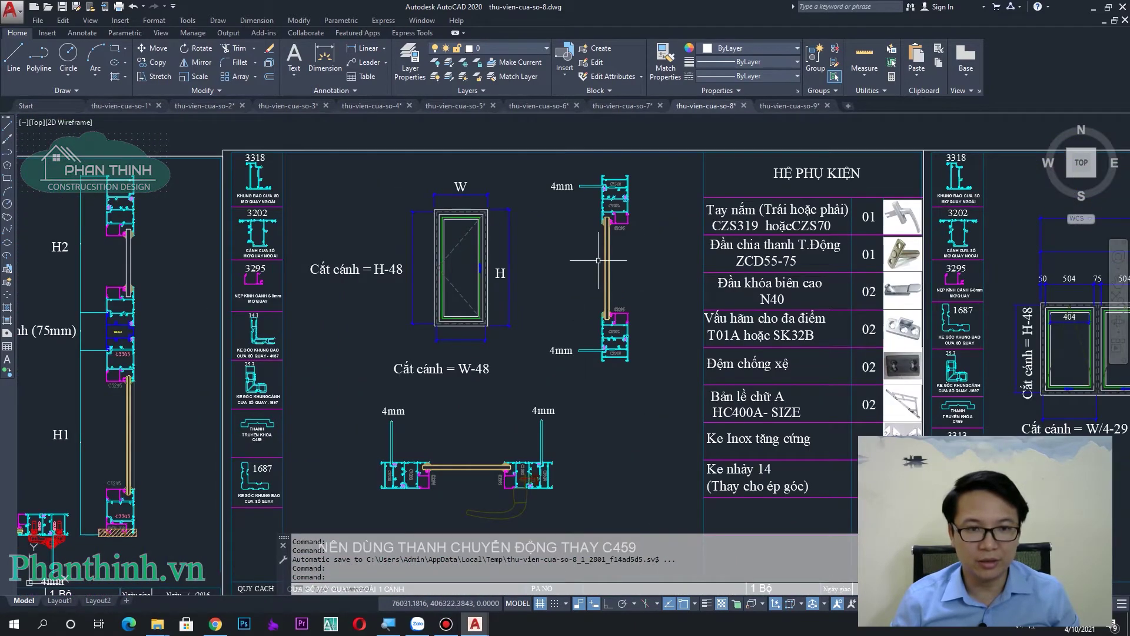
{"action": "scroll", "coordinate": [589, 270], "scroll_direction": "down", "scroll_amount": 1}
{"action": "scroll", "coordinate": [586, 308], "scroll_direction": "up", "scroll_amount": 3}
{"action": "scroll", "coordinate": [604, 317], "scroll_direction": "down", "scroll_amount": 2}
{"action": "middle_click_drag", "start_coordinate": [604, 317], "coordinate": [777, 330]}
{"action": "scroll", "coordinate": [635, 224], "scroll_direction": "up", "scroll_amount": 4}
{"action": "middle_click_drag", "start_coordinate": [648, 446], "coordinate": [622, 329]}
{"action": "scroll", "coordinate": [621, 361], "scroll_direction": "down", "scroll_amount": 1}
{"action": "scroll", "coordinate": [621, 360], "scroll_direction": "down", "scroll_amount": 1}
{"action": "scroll", "coordinate": [624, 354], "scroll_direction": "down", "scroll_amount": 2}
{"action": "scroll", "coordinate": [624, 347], "scroll_direction": "down", "scroll_amount": 2}
{"action": "scroll", "coordinate": [602, 272], "scroll_direction": "up", "scroll_amount": 4}
{"action": "middle_click_drag", "start_coordinate": [480, 368], "coordinate": [618, 362]}
{"action": "scroll", "coordinate": [618, 277], "scroll_direction": "up", "scroll_amount": 5}
{"action": "scroll", "coordinate": [619, 282], "scroll_direction": "down", "scroll_amount": 3}
{"action": "scroll", "coordinate": [620, 287], "scroll_direction": "down", "scroll_amount": 5}
{"action": "scroll", "coordinate": [620, 287], "scroll_direction": "down", "scroll_amount": 2}
{"action": "scroll", "coordinate": [619, 288], "scroll_direction": "down", "scroll_amount": 2}
{"action": "middle_click_drag", "start_coordinate": [693, 415], "coordinate": [702, 352]}
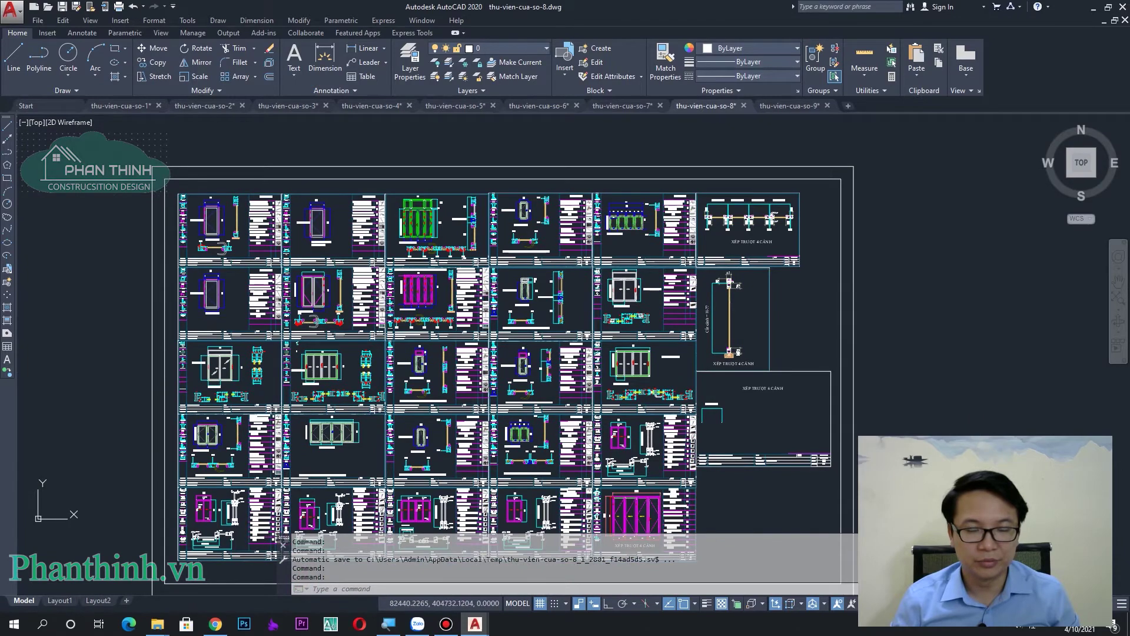
Zoom and pan thu-vien-cua-so-8 to inspect the left-hand sheet panels.
{"action": "scroll", "coordinate": [649, 355], "scroll_direction": "up", "scroll_amount": 5}
{"action": "scroll", "coordinate": [648, 355], "scroll_direction": "up", "scroll_amount": 3}
{"action": "scroll", "coordinate": [649, 355], "scroll_direction": "up", "scroll_amount": 2}
{"action": "scroll", "coordinate": [648, 355], "scroll_direction": "down", "scroll_amount": 2}
{"action": "scroll", "coordinate": [649, 355], "scroll_direction": "down", "scroll_amount": 2}
{"action": "scroll", "coordinate": [649, 355], "scroll_direction": "down", "scroll_amount": 2}
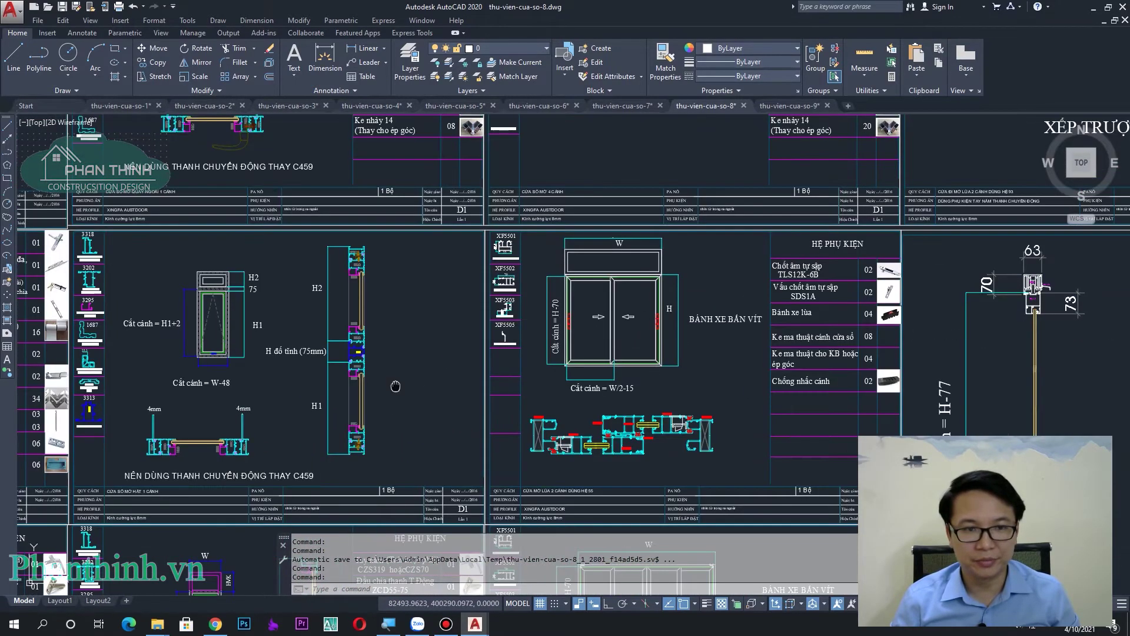
{"action": "middle_click_drag", "start_coordinate": [395, 386], "coordinate": [752, 360]}
{"action": "mouse_move", "coordinate": [537, 361]}
{"action": "middle_mouse_down"}
{"action": "mouse_move", "coordinate": [655, 358]}
{"action": "mouse_move", "coordinate": [790, 380]}
{"action": "middle_mouse_up"}
{"action": "middle_click_drag", "start_coordinate": [445, 289], "coordinate": [728, 275]}
{"action": "scroll", "coordinate": [728, 276], "scroll_direction": "up", "scroll_amount": 3}
{"action": "scroll", "coordinate": [655, 416], "scroll_direction": "up", "scroll_amount": 1}
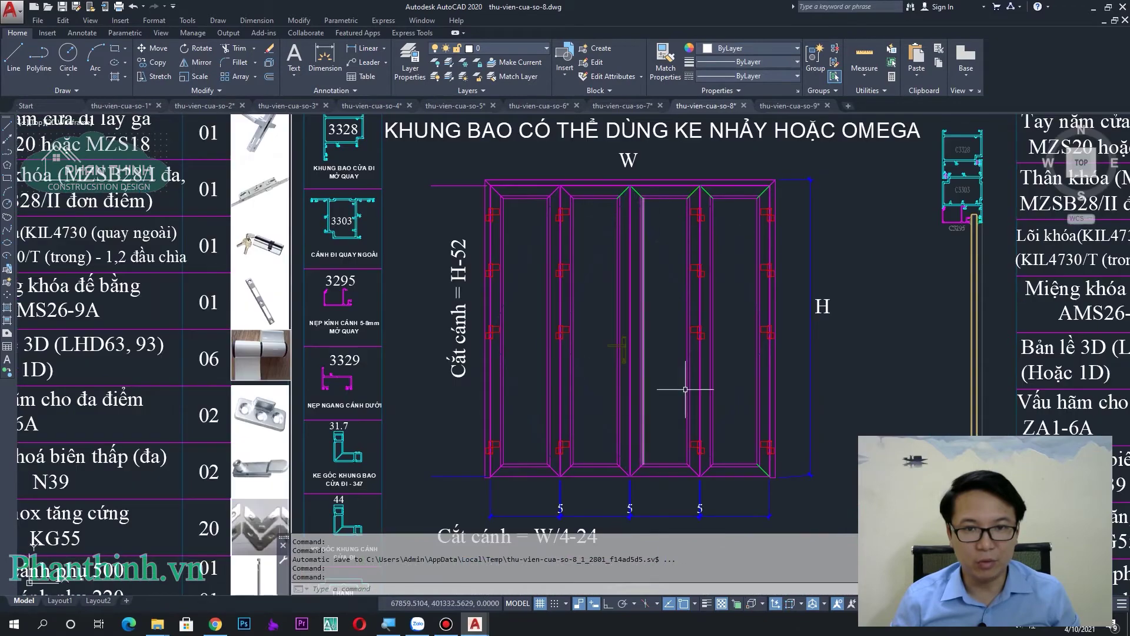
{"action": "scroll", "coordinate": [698, 270], "scroll_direction": "down", "scroll_amount": 5}
Examine the single-door elevation, hardware table and KE GÓC KHUNG BAO CỬA ĐI - 347 profile.
{"action": "middle_click_drag", "start_coordinate": [404, 369], "coordinate": [624, 353]}
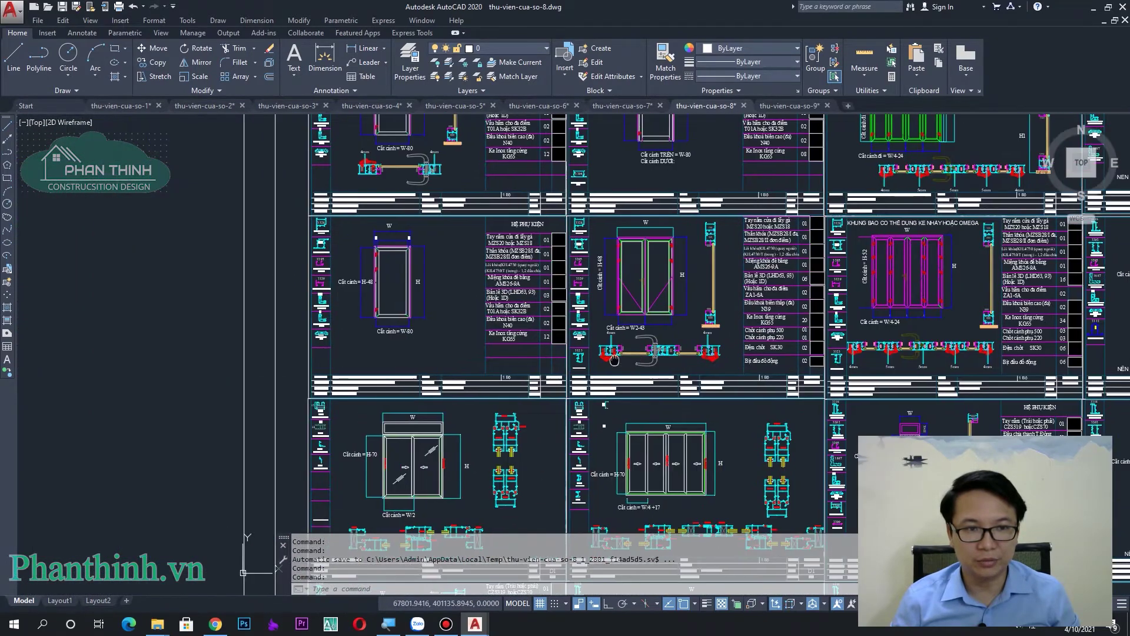
{"action": "scroll", "coordinate": [407, 306], "scroll_direction": "up", "scroll_amount": 4}
{"action": "scroll", "coordinate": [434, 291], "scroll_direction": "up", "scroll_amount": 1}
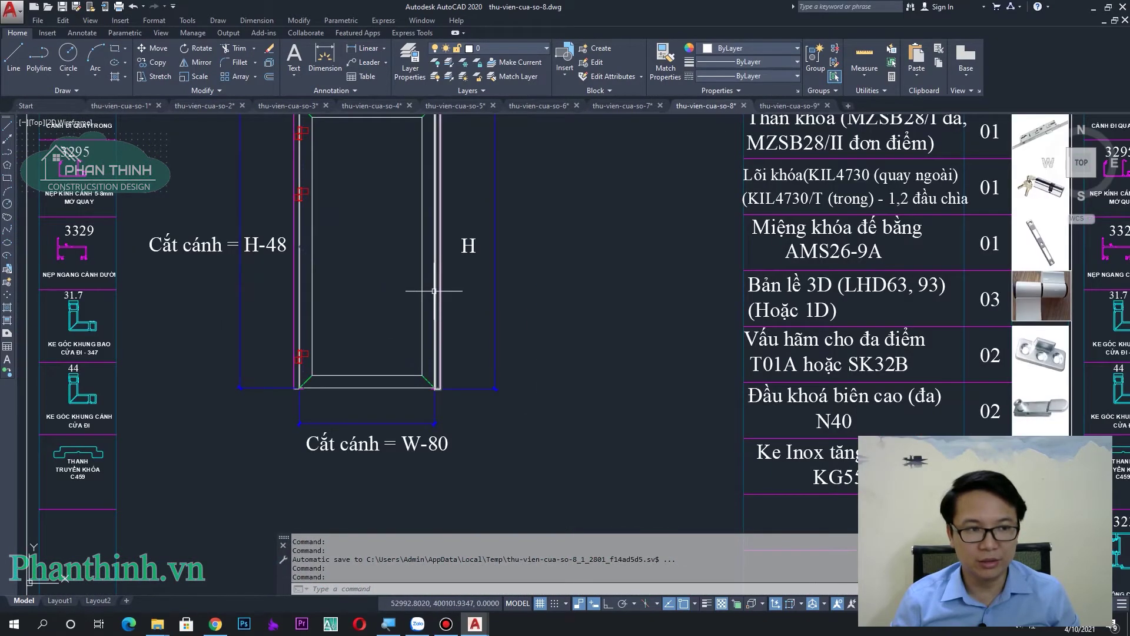
{"action": "middle_click_drag", "start_coordinate": [434, 291], "coordinate": [665, 283]}
{"action": "scroll", "coordinate": [311, 333], "scroll_direction": "up", "scroll_amount": 5}
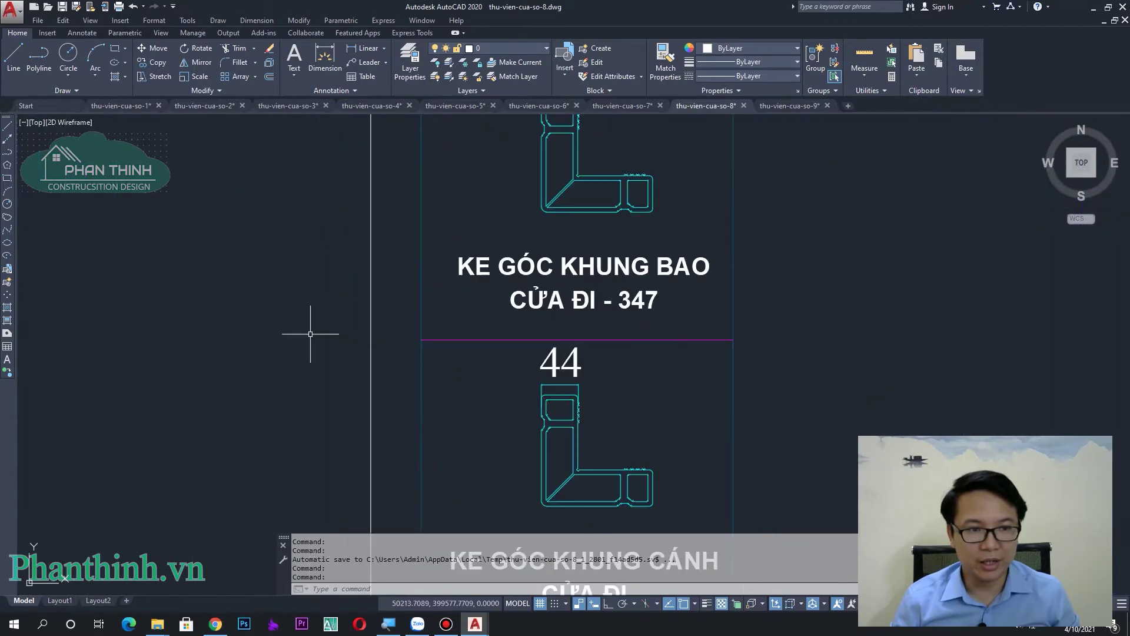
{"action": "scroll", "coordinate": [576, 299], "scroll_direction": "down", "scroll_amount": 5}
{"action": "middle_click_drag", "start_coordinate": [504, 404], "coordinate": [505, 315]}
{"action": "scroll", "coordinate": [499, 304], "scroll_direction": "down", "scroll_amount": 6}
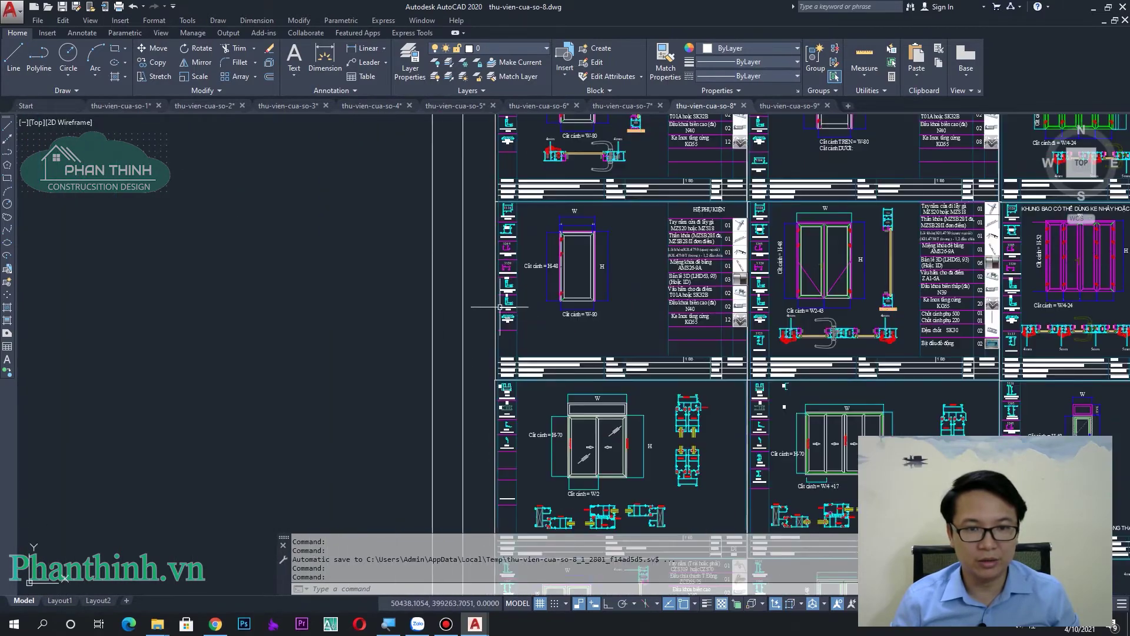
Look over the lower rows of door panels and the sheets around the four-panel window.
{"action": "middle_click_drag", "start_coordinate": [660, 466], "coordinate": [606, 321]}
{"action": "middle_click_drag", "start_coordinate": [942, 560], "coordinate": [777, 394]}
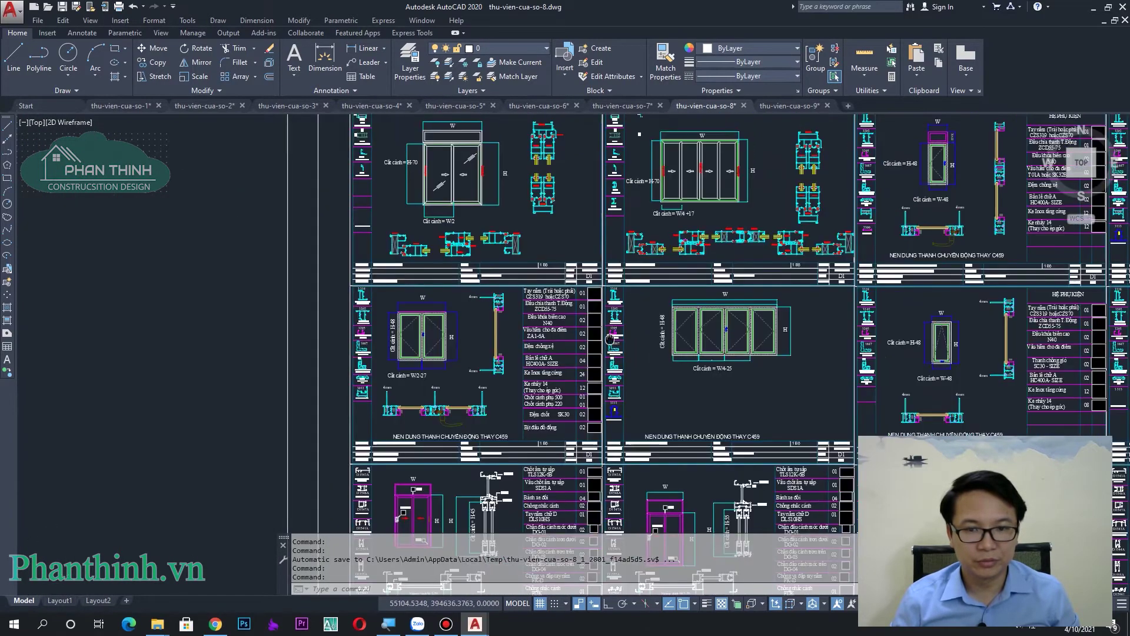
{"action": "scroll", "coordinate": [656, 271], "scroll_direction": "up", "scroll_amount": 3}
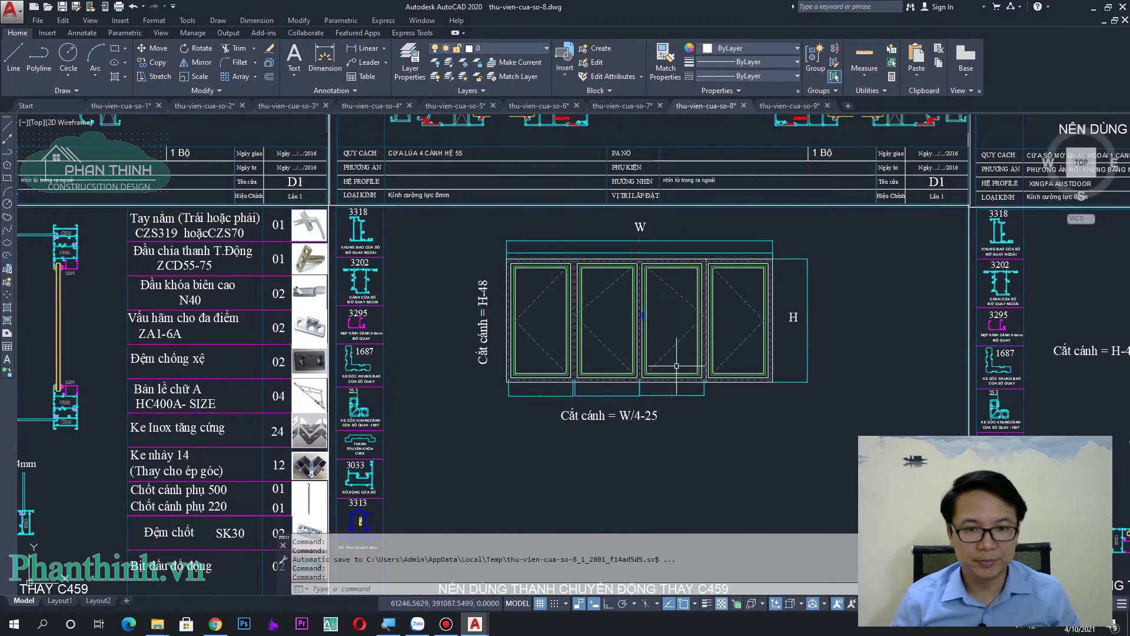
{"action": "middle_click_drag", "start_coordinate": [678, 344], "coordinate": [678, 313]}
{"action": "scroll", "coordinate": [558, 347], "scroll_direction": "down", "scroll_amount": 4}
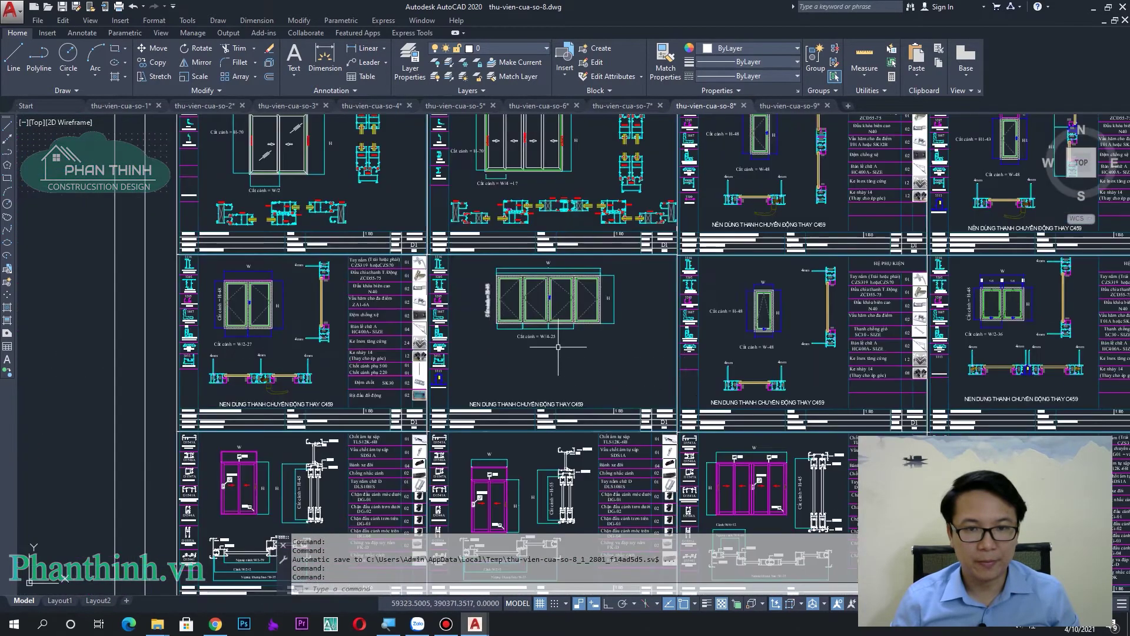
{"action": "mouse_move", "coordinate": [893, 418]}
{"action": "middle_mouse_down"}
{"action": "mouse_move", "coordinate": [664, 416]}
{"action": "mouse_move", "coordinate": [330, 388]}
{"action": "middle_mouse_up"}
{"action": "scroll", "coordinate": [709, 396], "scroll_direction": "up", "scroll_amount": 3}
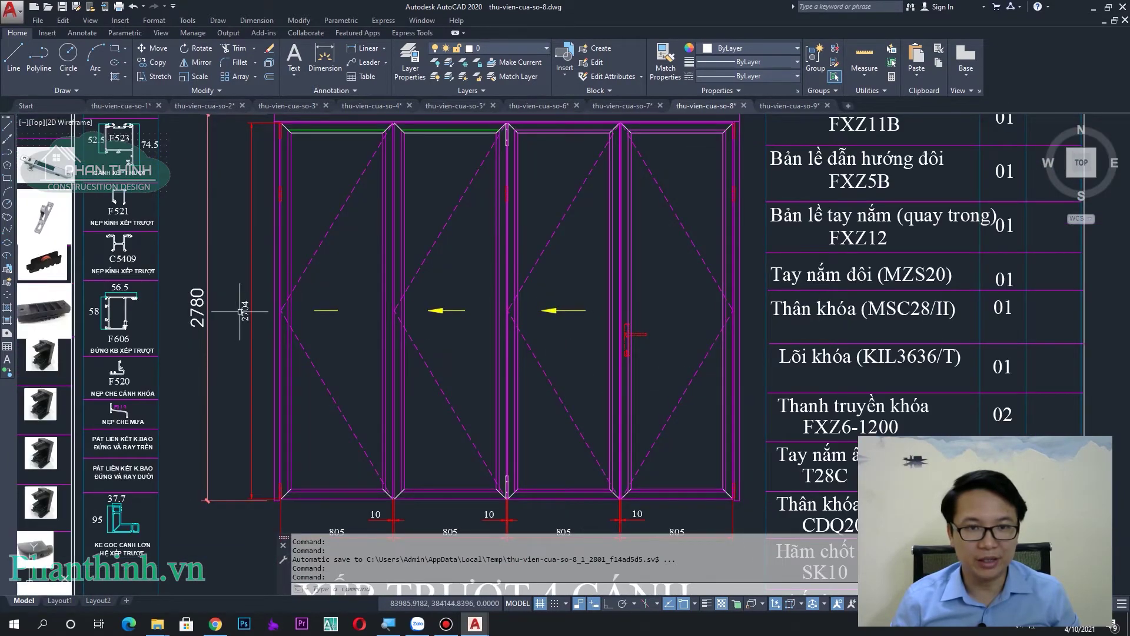
{"action": "scroll", "coordinate": [645, 399], "scroll_direction": "down", "scroll_amount": 5}
{"action": "scroll", "coordinate": [646, 399], "scroll_direction": "down", "scroll_amount": 2}
Frame the whole grid of library sheets, then bring thu-vien-cua-so-9 to the front.
{"action": "mouse_move", "coordinate": [692, 288]}
{"action": "middle_mouse_down"}
{"action": "mouse_move", "coordinate": [738, 413]}
{"action": "mouse_move", "coordinate": [711, 456]}
{"action": "middle_mouse_up"}
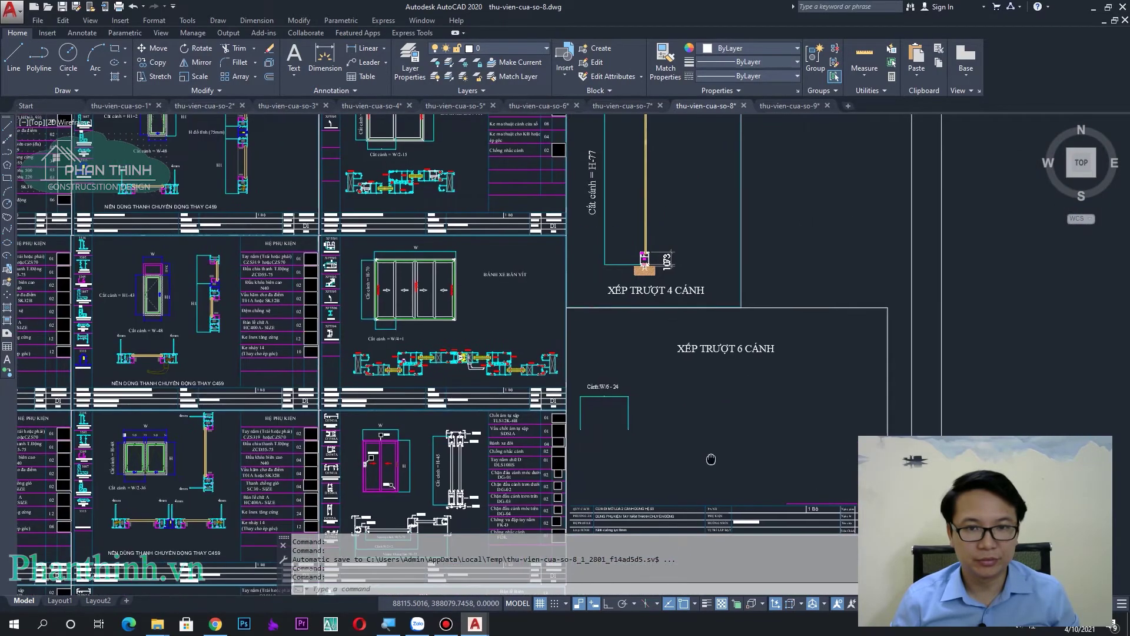
{"action": "scroll", "coordinate": [711, 332], "scroll_direction": "down", "scroll_amount": 2}
{"action": "middle_click_drag", "start_coordinate": [575, 423], "coordinate": [948, 298]}
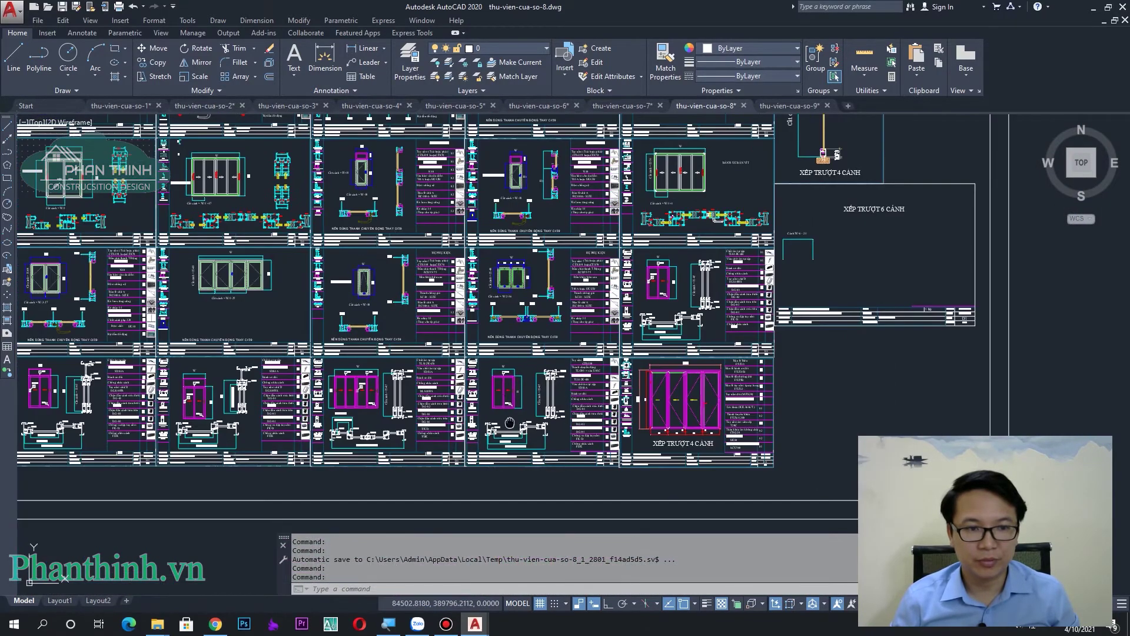
{"action": "scroll", "coordinate": [706, 371], "scroll_direction": "down", "scroll_amount": 2}
{"action": "middle_click_drag", "start_coordinate": [706, 371], "coordinate": [637, 424]}
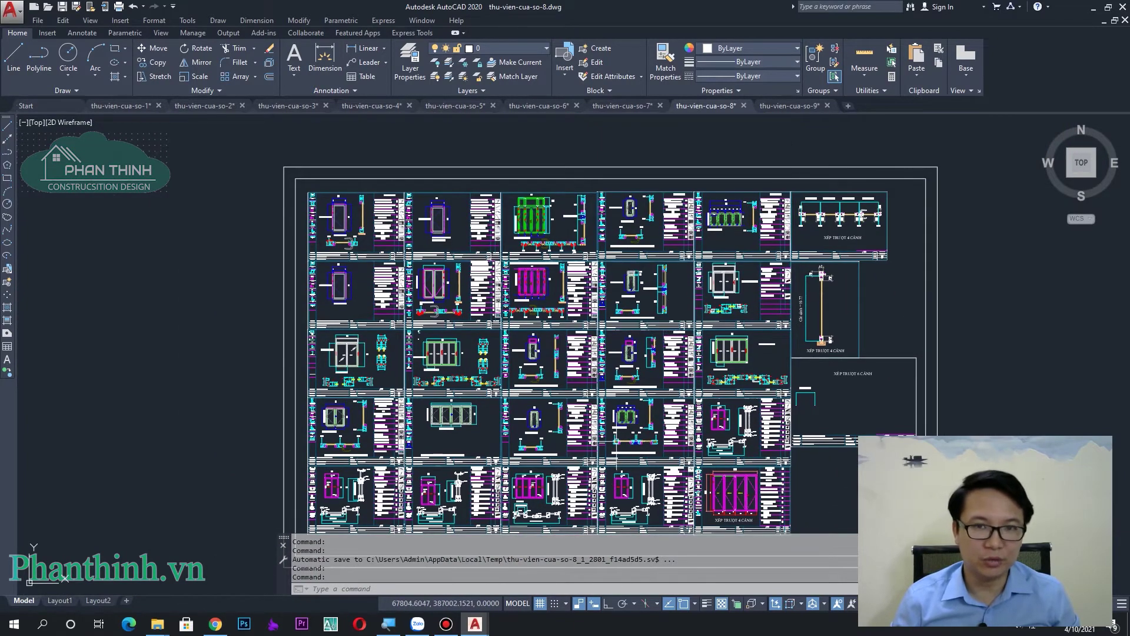
{"action": "left_click", "coordinate": [785, 108]}
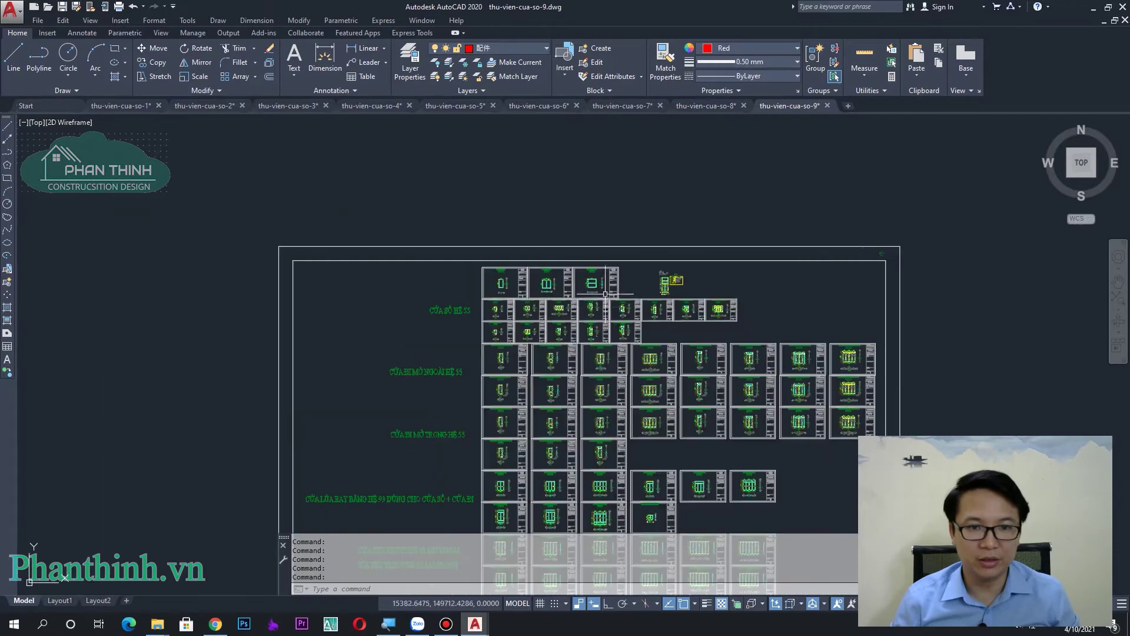
Zoom in on the first VÁCH KÍNH VK1 sheet and nearby window sheets.
{"action": "scroll", "coordinate": [522, 231], "scroll_direction": "up", "scroll_amount": 3}
{"action": "scroll", "coordinate": [523, 231], "scroll_direction": "up", "scroll_amount": 3}
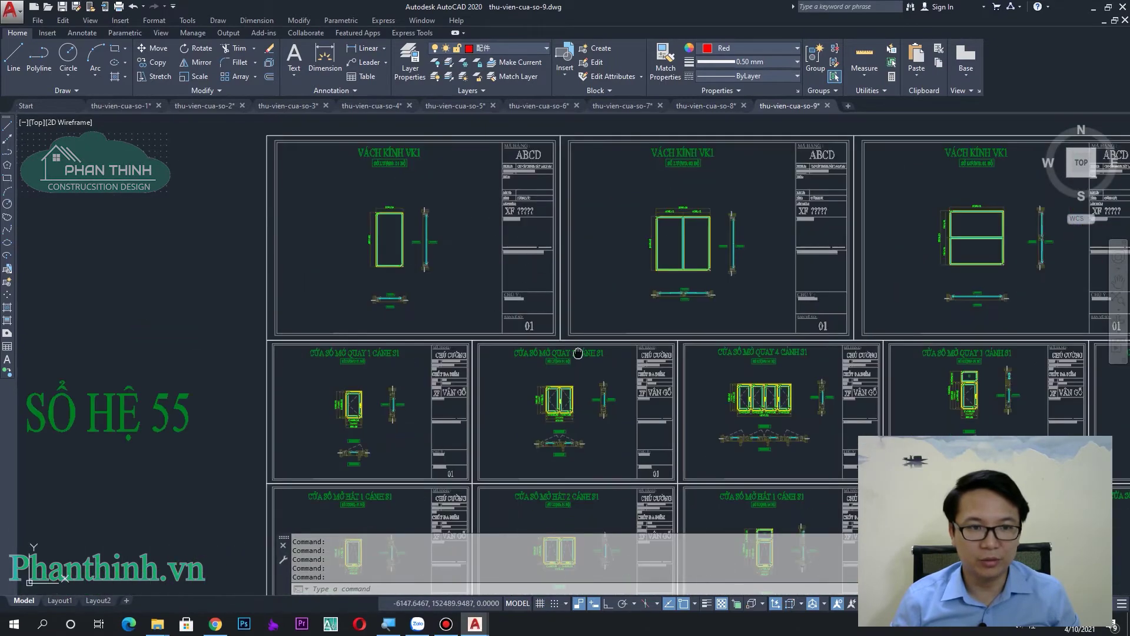
{"action": "middle_click_drag", "start_coordinate": [578, 353], "coordinate": [681, 341]}
{"action": "scroll", "coordinate": [535, 303], "scroll_direction": "up", "scroll_amount": 4}
{"action": "scroll", "coordinate": [515, 294], "scroll_direction": "down", "scroll_amount": 6}
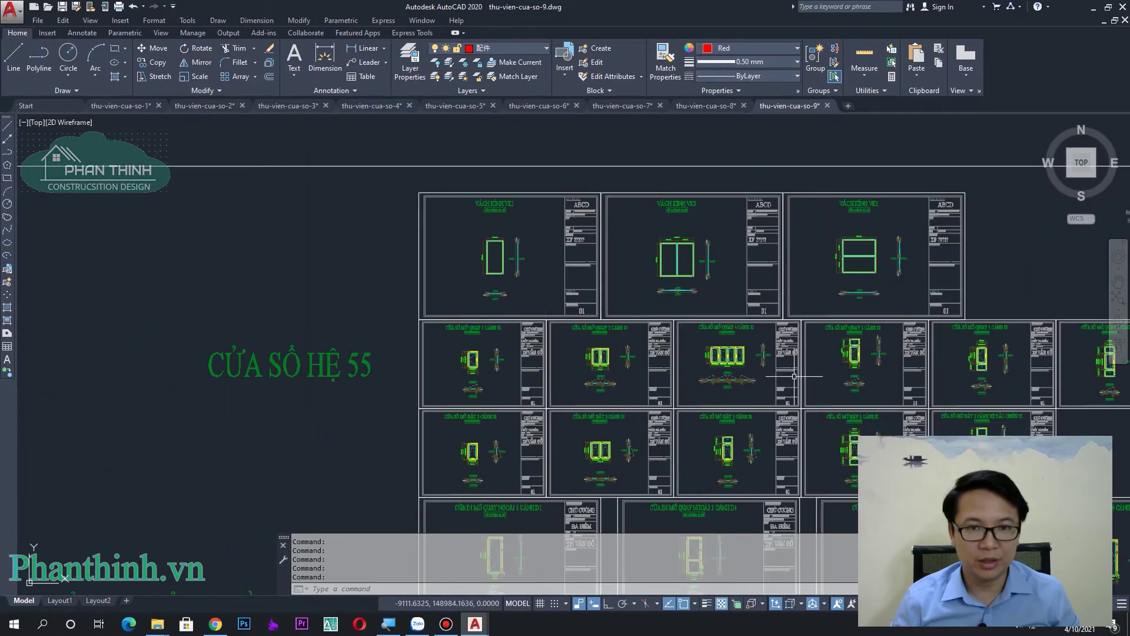
{"action": "scroll", "coordinate": [805, 441], "scroll_direction": "up", "scroll_amount": 2}
{"action": "middle_click_drag", "start_coordinate": [805, 442], "coordinate": [654, 346]}
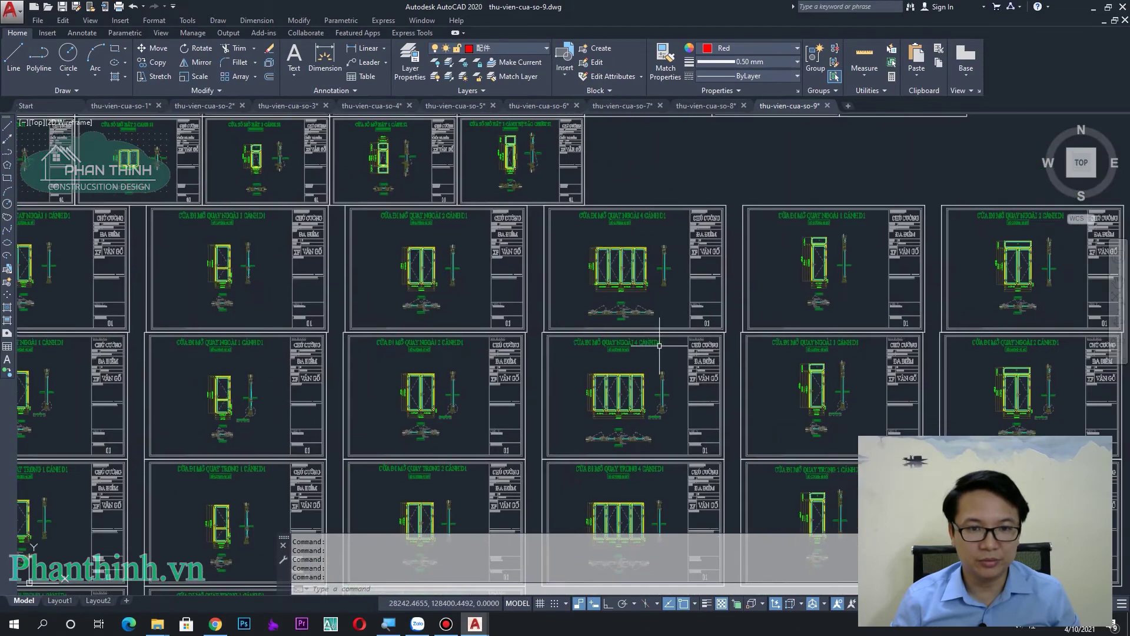
{"action": "middle_click_drag", "start_coordinate": [862, 378], "coordinate": [633, 367]}
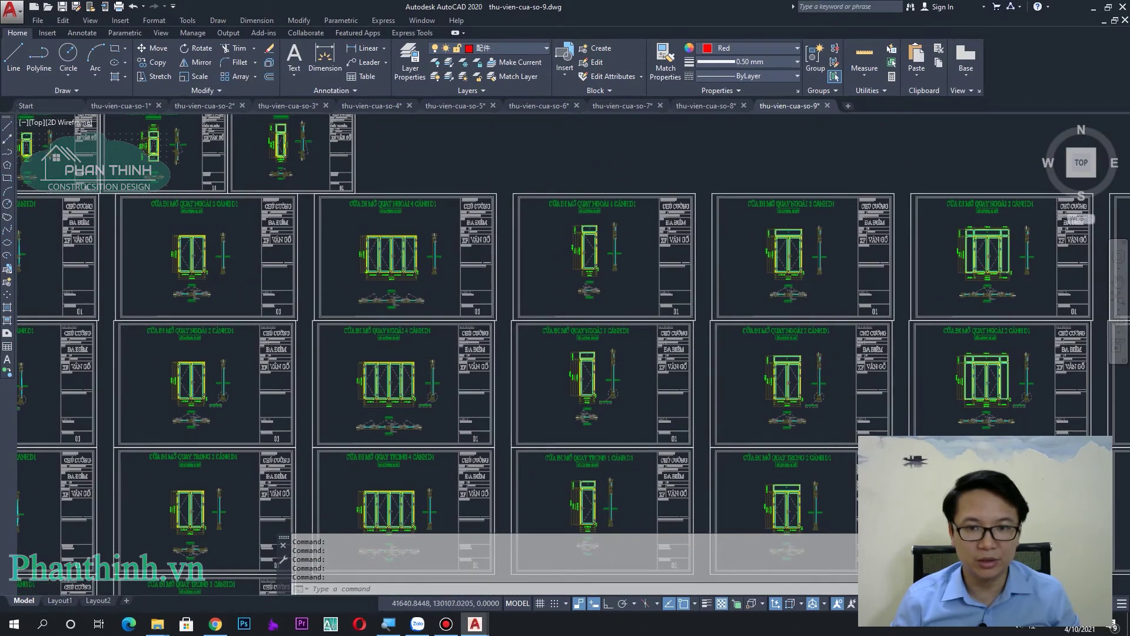
Look over the labelled door-system rows of thu-vien-cua-so-9.
{"action": "scroll", "coordinate": [681, 416], "scroll_direction": "down", "scroll_amount": 3}
{"action": "middle_click_drag", "start_coordinate": [681, 416], "coordinate": [685, 307]}
{"action": "scroll", "coordinate": [686, 306], "scroll_direction": "up", "scroll_amount": 3}
{"action": "scroll", "coordinate": [510, 370], "scroll_direction": "up", "scroll_amount": 5}
{"action": "scroll", "coordinate": [530, 412], "scroll_direction": "up", "scroll_amount": 3}
{"action": "scroll", "coordinate": [529, 412], "scroll_direction": "down", "scroll_amount": 4}
{"action": "scroll", "coordinate": [535, 456], "scroll_direction": "down", "scroll_amount": 1}
{"action": "scroll", "coordinate": [535, 457], "scroll_direction": "down", "scroll_amount": 2}
Survey the remaining and lowest sheet rows, then switch to the Phan Thinh webpage in Chrome.
{"action": "middle_click_drag", "start_coordinate": [521, 400], "coordinate": [519, 301]}
{"action": "middle_click_drag", "start_coordinate": [946, 358], "coordinate": [824, 353]}
{"action": "scroll", "coordinate": [824, 353], "scroll_direction": "down", "scroll_amount": 5}
{"action": "middle_click_drag", "start_coordinate": [612, 253], "coordinate": [607, 428]}
{"action": "scroll", "coordinate": [611, 312], "scroll_direction": "up", "scroll_amount": 2}
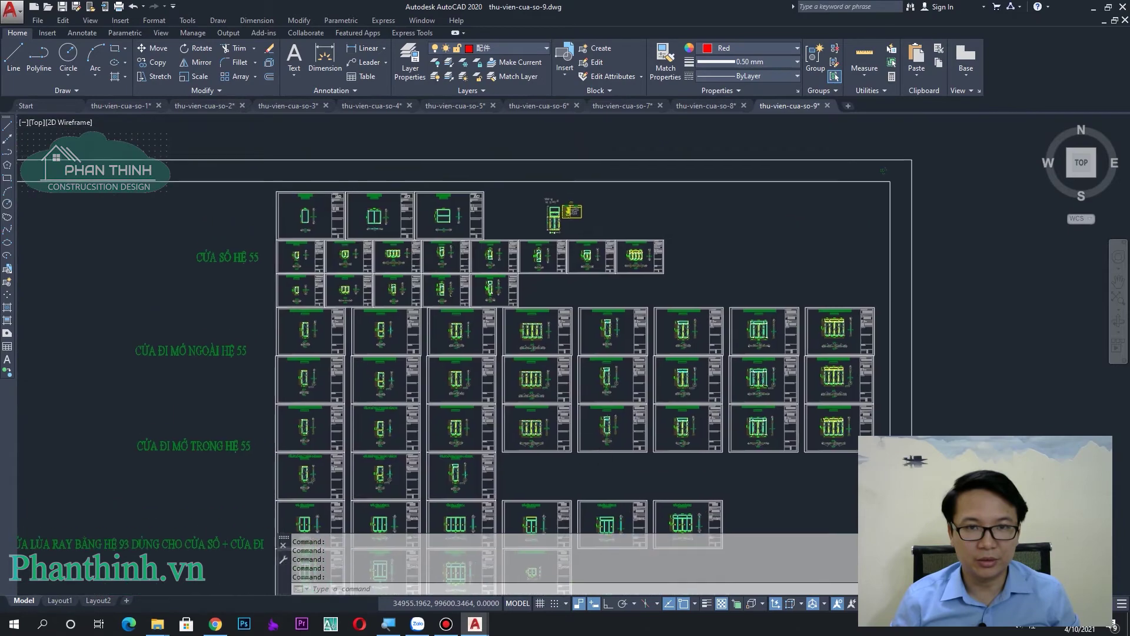
{"action": "middle_click_drag", "start_coordinate": [459, 414], "coordinate": [577, 339]}
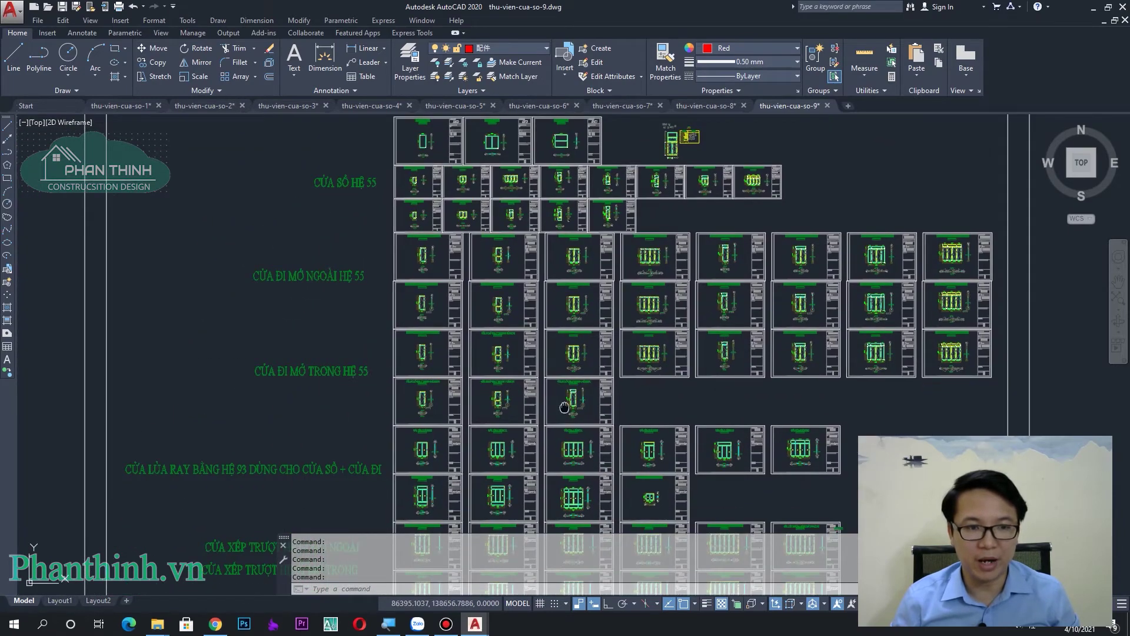
{"action": "middle_click_drag", "start_coordinate": [564, 408], "coordinate": [570, 402]}
{"action": "left_click", "coordinate": [223, 623]}
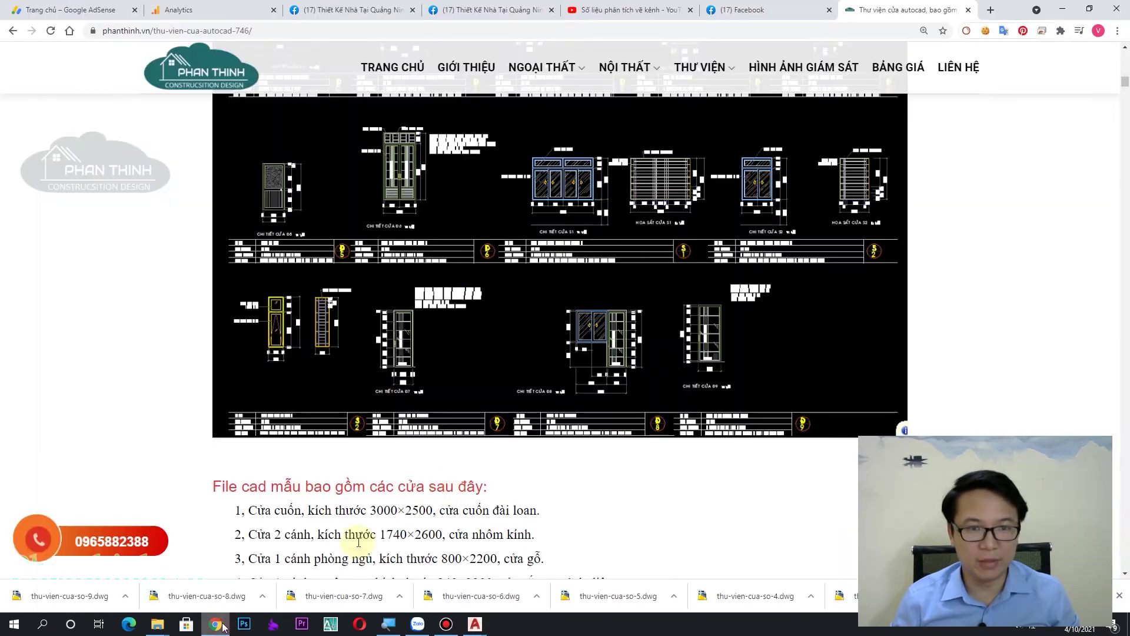
Scroll the phanthinh.vn article past libraries 01–07 to 'Thư viện cửa nhôm Xingfa autocad số 08'.
{"action": "scroll", "coordinate": [653, 400], "scroll_direction": "down", "scroll_amount": 5}
{"action": "scroll", "coordinate": [652, 412], "scroll_direction": "up", "scroll_amount": 12}
{"action": "scroll", "coordinate": [652, 412], "scroll_direction": "up", "scroll_amount": 7}
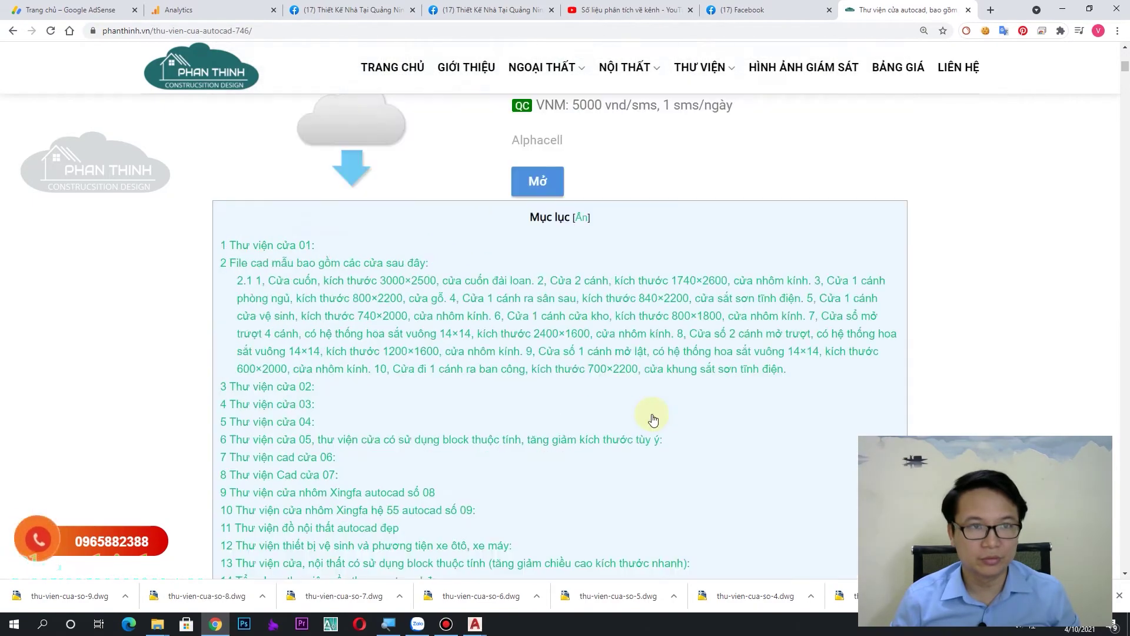
{"action": "scroll", "coordinate": [652, 416], "scroll_direction": "up", "scroll_amount": 8}
{"action": "scroll", "coordinate": [652, 418], "scroll_direction": "up", "scroll_amount": 2}
{"action": "scroll", "coordinate": [651, 412], "scroll_direction": "down", "scroll_amount": 5}
{"action": "scroll", "coordinate": [652, 409], "scroll_direction": "down", "scroll_amount": 4}
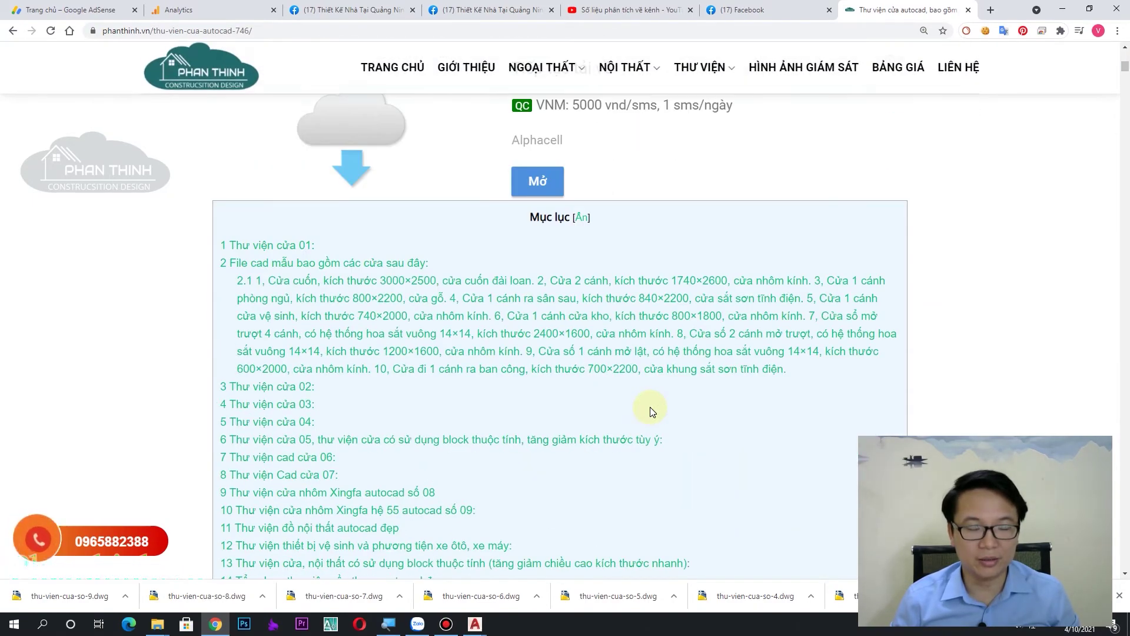
{"action": "scroll", "coordinate": [650, 407], "scroll_direction": "down", "scroll_amount": 8}
{"action": "scroll", "coordinate": [650, 411], "scroll_direction": "down", "scroll_amount": 5}
{"action": "scroll", "coordinate": [653, 410], "scroll_direction": "down", "scroll_amount": 7}
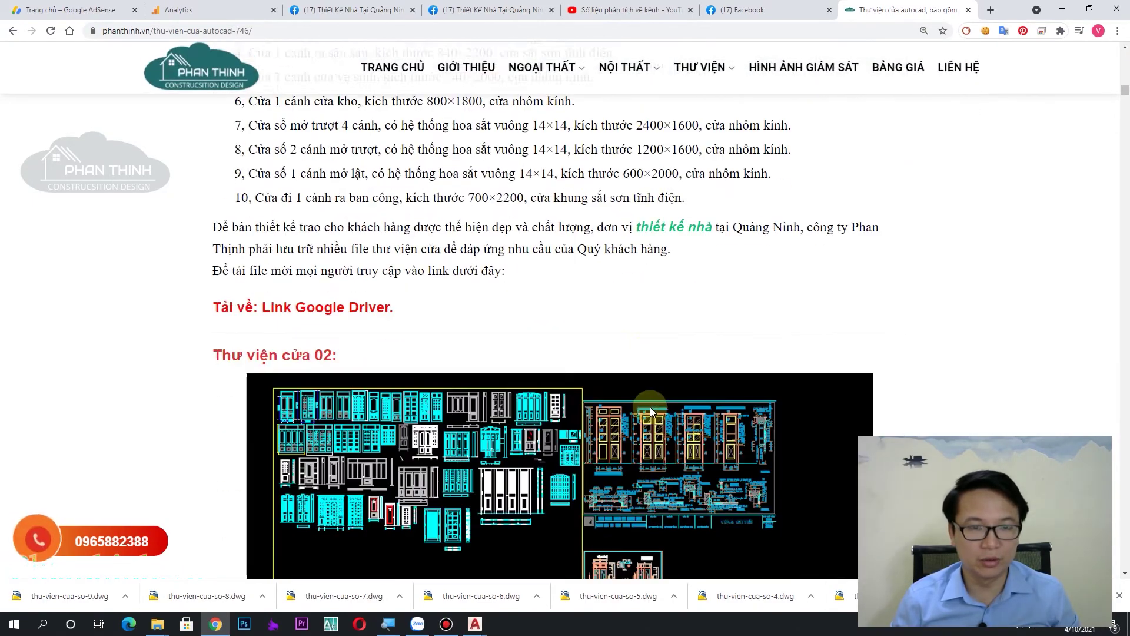
{"action": "scroll", "coordinate": [652, 410], "scroll_direction": "down", "scroll_amount": 5}
{"action": "scroll", "coordinate": [652, 411], "scroll_direction": "down", "scroll_amount": 4}
{"action": "scroll", "coordinate": [652, 410], "scroll_direction": "down", "scroll_amount": 4}
{"action": "scroll", "coordinate": [651, 411], "scroll_direction": "down", "scroll_amount": 5}
{"action": "scroll", "coordinate": [651, 410], "scroll_direction": "down", "scroll_amount": 5}
{"action": "scroll", "coordinate": [651, 411], "scroll_direction": "down", "scroll_amount": 5}
{"action": "scroll", "coordinate": [650, 407], "scroll_direction": "down", "scroll_amount": 5}
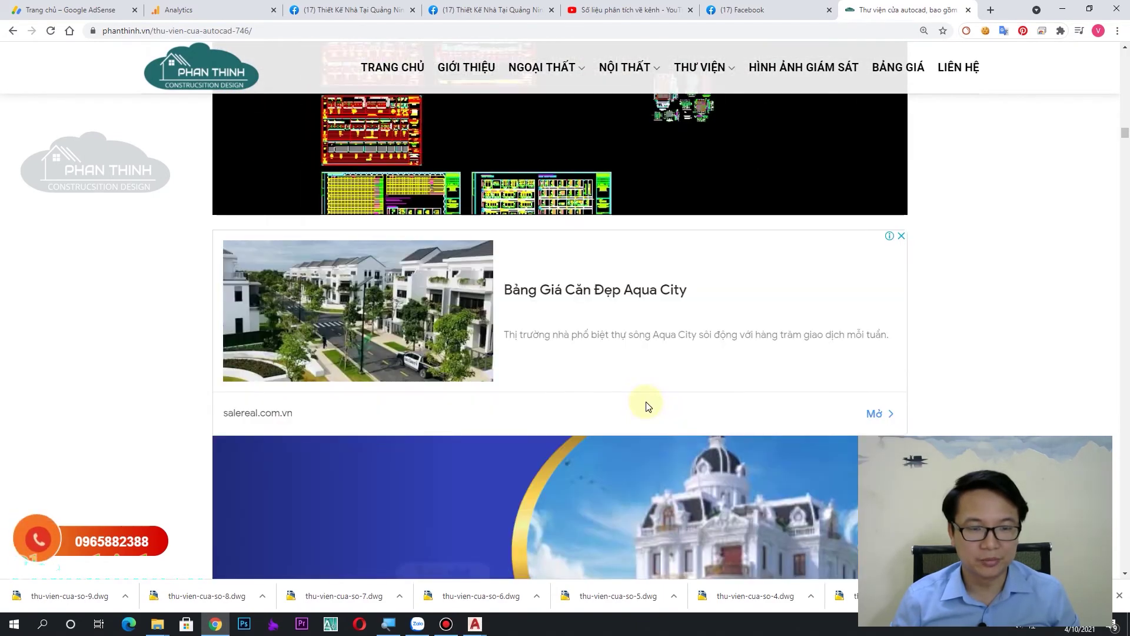
{"action": "scroll", "coordinate": [647, 404], "scroll_direction": "down", "scroll_amount": 5}
{"action": "scroll", "coordinate": [645, 402], "scroll_direction": "down", "scroll_amount": 5}
{"action": "scroll", "coordinate": [645, 401], "scroll_direction": "down", "scroll_amount": 4}
{"action": "scroll", "coordinate": [646, 402], "scroll_direction": "down", "scroll_amount": 5}
{"action": "scroll", "coordinate": [645, 402], "scroll_direction": "down", "scroll_amount": 7}
{"action": "scroll", "coordinate": [645, 402], "scroll_direction": "down", "scroll_amount": 3}
{"action": "scroll", "coordinate": [645, 401], "scroll_direction": "down", "scroll_amount": 6}
{"action": "scroll", "coordinate": [646, 405], "scroll_direction": "down", "scroll_amount": 4}
{"action": "scroll", "coordinate": [647, 405], "scroll_direction": "down", "scroll_amount": 5}
{"action": "scroll", "coordinate": [646, 405], "scroll_direction": "down", "scroll_amount": 4}
{"action": "scroll", "coordinate": [646, 405], "scroll_direction": "down", "scroll_amount": 1}
{"action": "scroll", "coordinate": [645, 401], "scroll_direction": "down", "scroll_amount": 5}
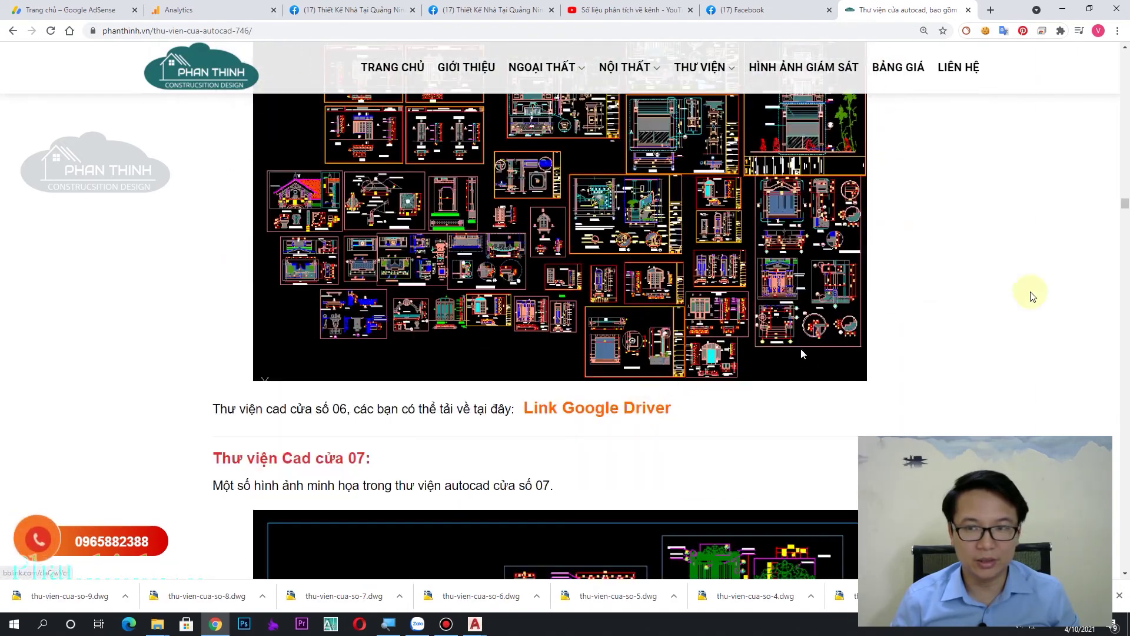
{"action": "scroll", "coordinate": [639, 336], "scroll_direction": "down", "scroll_amount": 5}
{"action": "scroll", "coordinate": [639, 335], "scroll_direction": "down", "scroll_amount": 5}
{"action": "scroll", "coordinate": [639, 336], "scroll_direction": "down", "scroll_amount": 4}
{"action": "scroll", "coordinate": [639, 336], "scroll_direction": "down", "scroll_amount": 5}
{"action": "scroll", "coordinate": [638, 334], "scroll_direction": "down", "scroll_amount": 3}
{"action": "scroll", "coordinate": [639, 334], "scroll_direction": "down", "scroll_amount": 3}
{"action": "scroll", "coordinate": [638, 334], "scroll_direction": "down", "scroll_amount": 4}
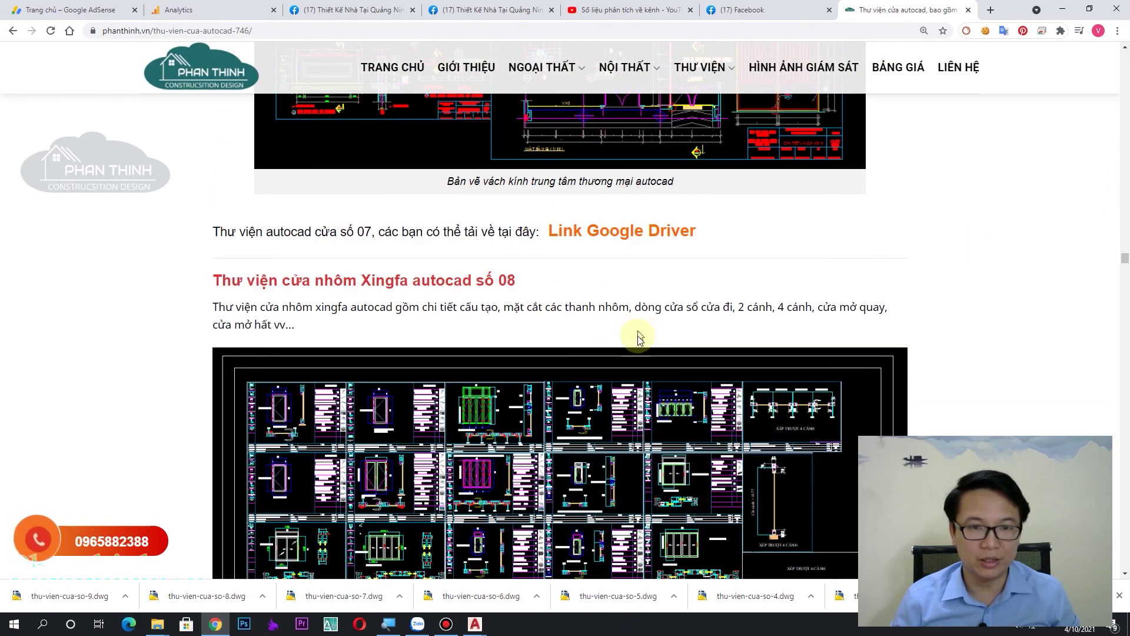
{"action": "scroll", "coordinate": [640, 334], "scroll_direction": "down", "scroll_amount": 3}
{"action": "scroll", "coordinate": [638, 348], "scroll_direction": "down", "scroll_amount": 2}
{"action": "scroll", "coordinate": [639, 348], "scroll_direction": "down", "scroll_amount": 4}
{"action": "scroll", "coordinate": [638, 348], "scroll_direction": "down", "scroll_amount": 3}
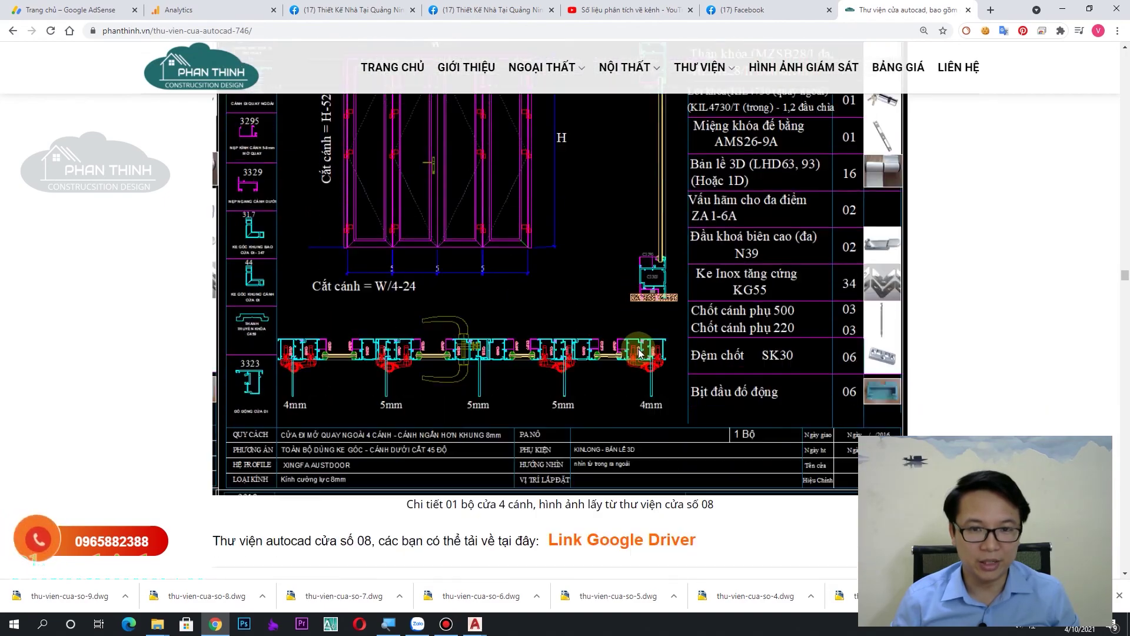